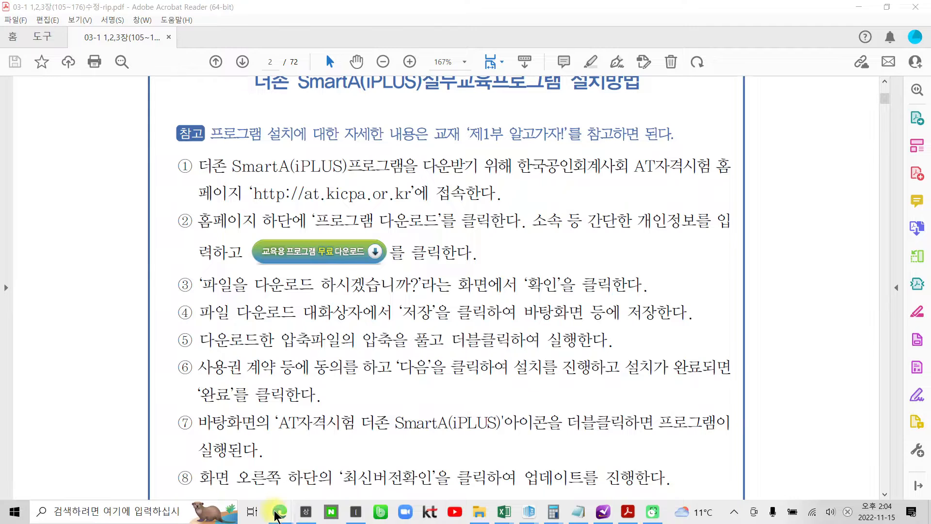
# - Switch from the installation guide PDF to the LMS admin course progress page in Edge
pyautogui.click(293, 485)
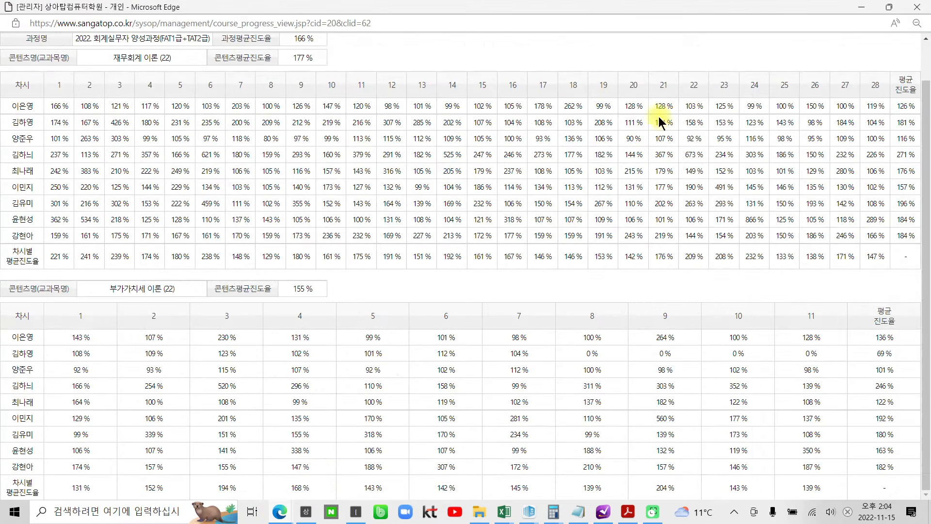
pyautogui.click(915, 12)
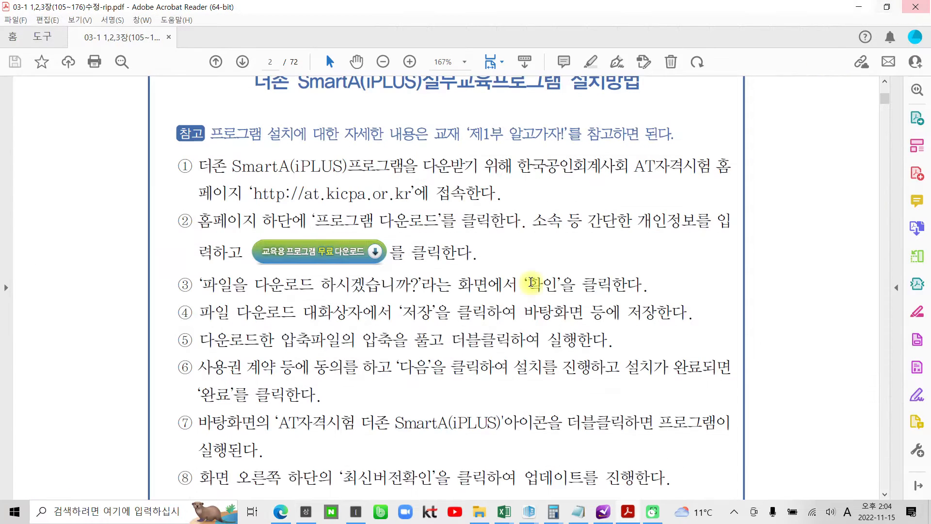
pyautogui.click(277, 520)
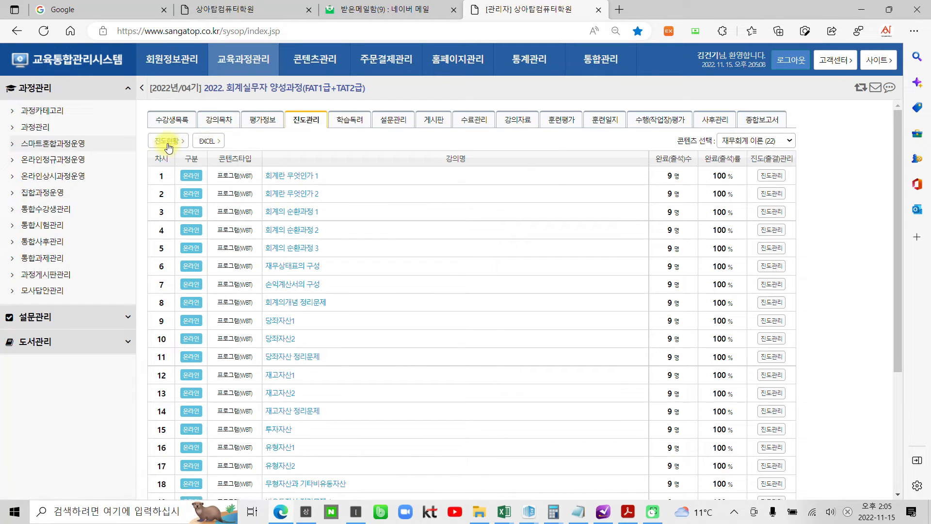
# - View the course progress report full-screen, then show the evaluation info with both exams' response rates
pyautogui.click(188, 145)
pyautogui.click(673, 10)
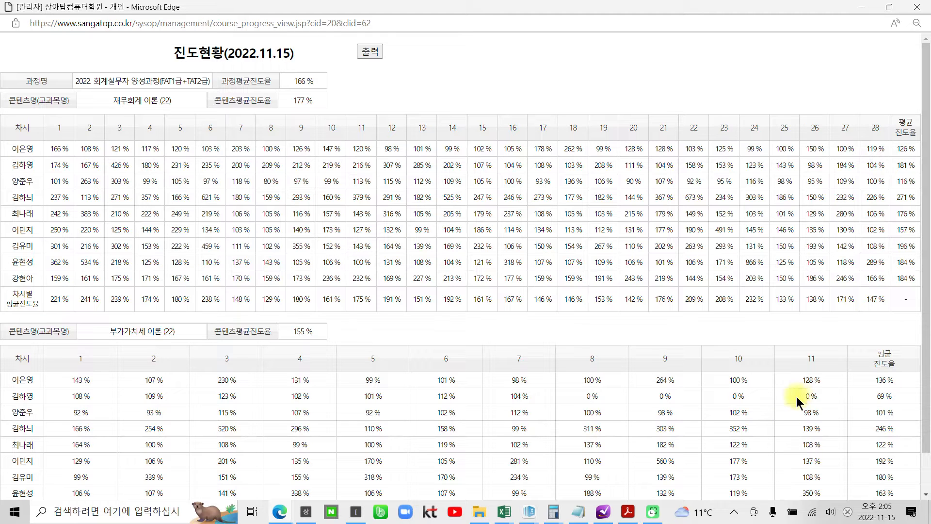
pyautogui.click(864, 12)
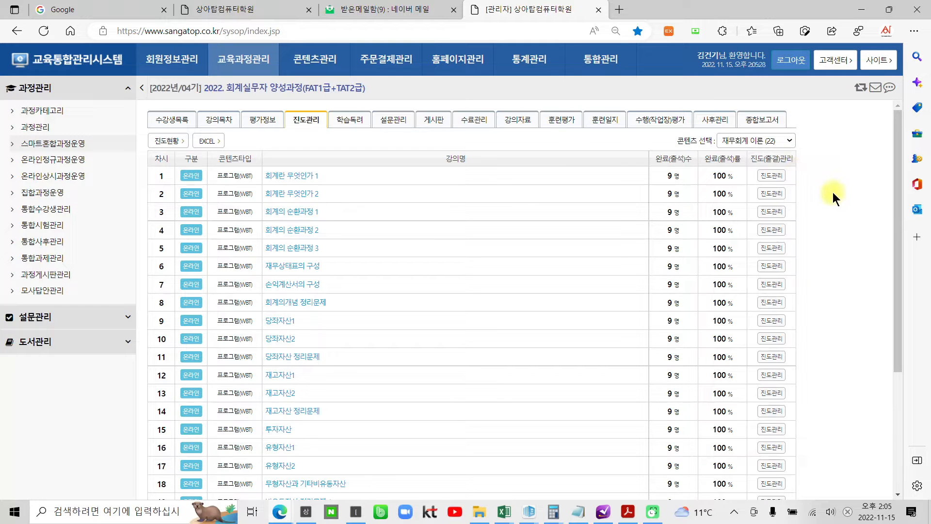
pyautogui.click(252, 121)
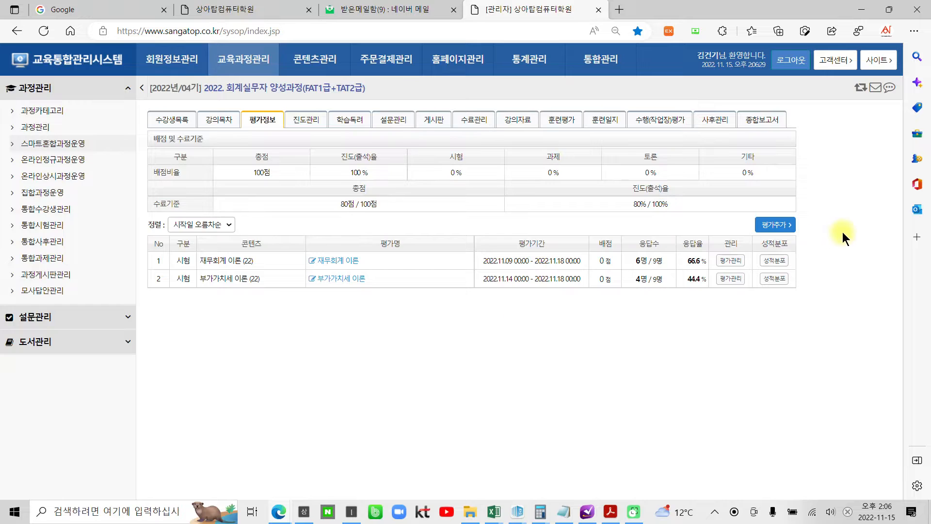
pyautogui.click(774, 260)
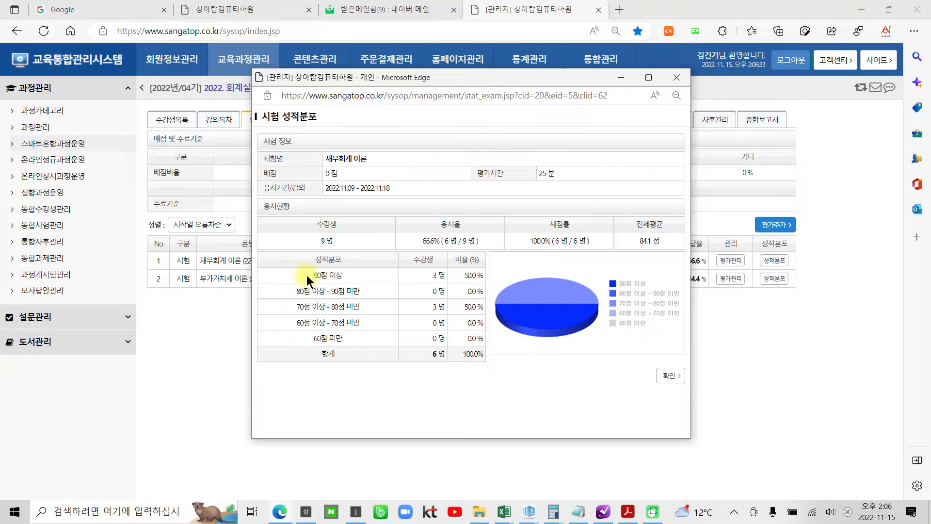
pyautogui.moveTo(516, 77); pyautogui.dragTo(560, 84)
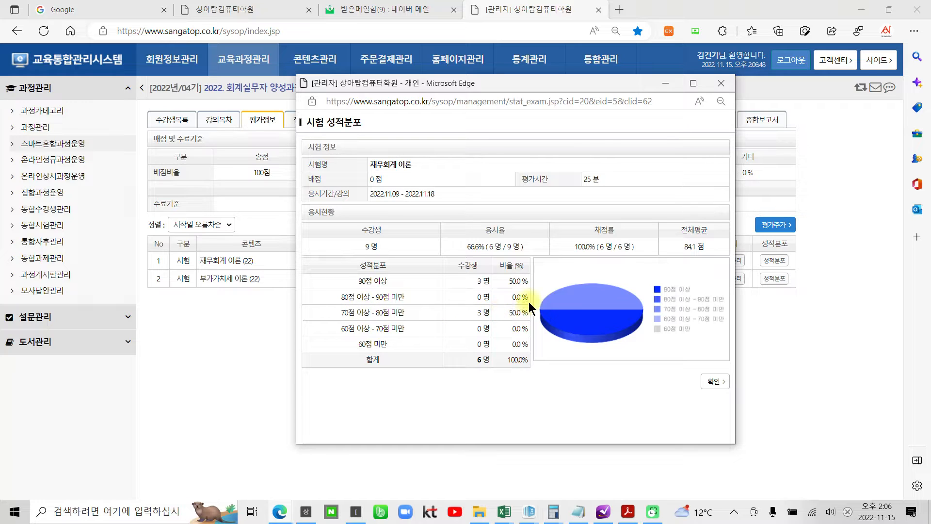
pyautogui.click(712, 382)
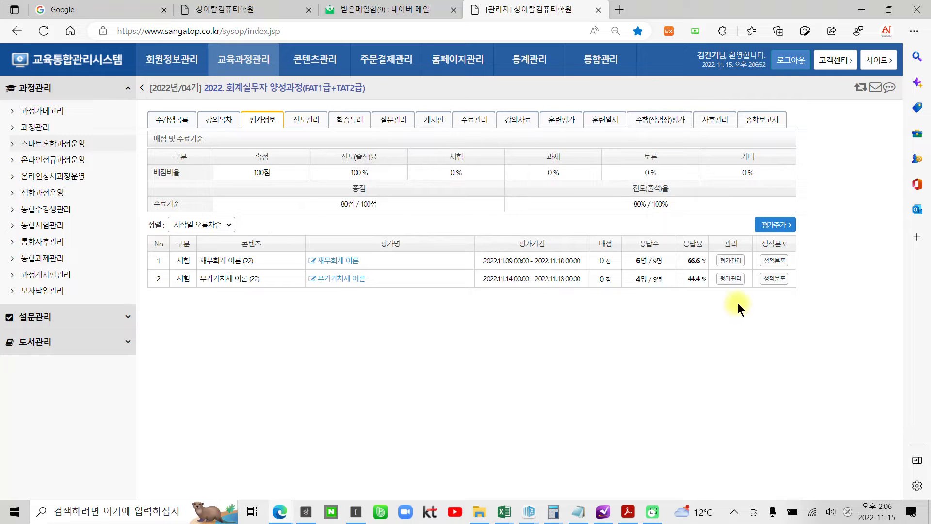
pyautogui.click(767, 280)
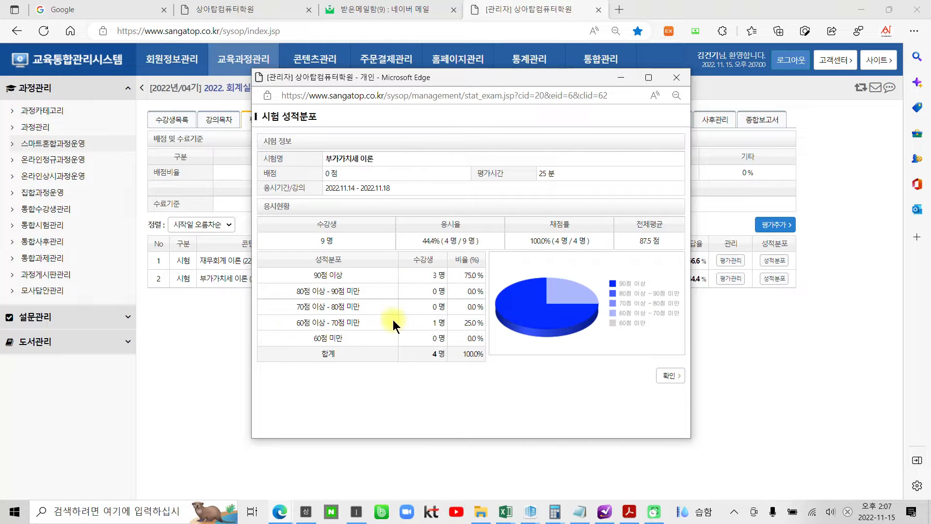
pyautogui.click(670, 380)
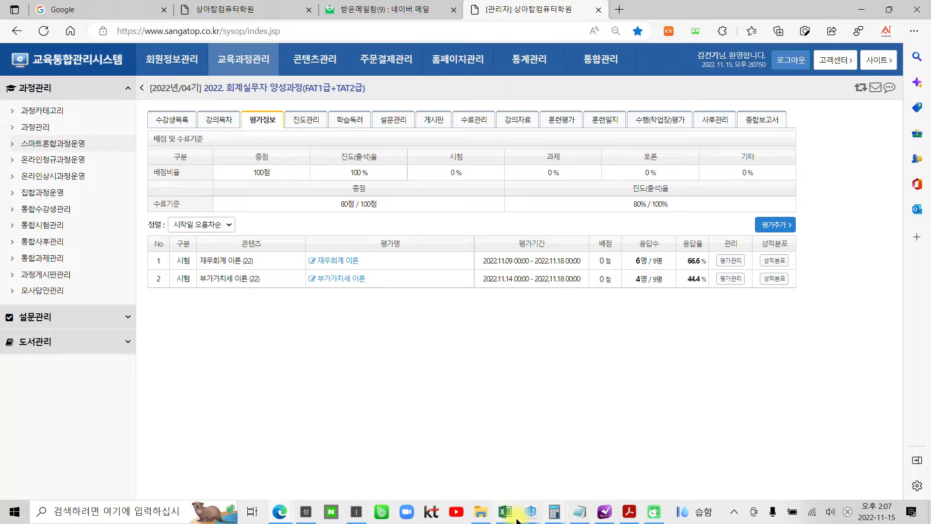
# - Bring the SmartA installation guide PDF back in front of the browser
pyautogui.moveTo(606, 519)
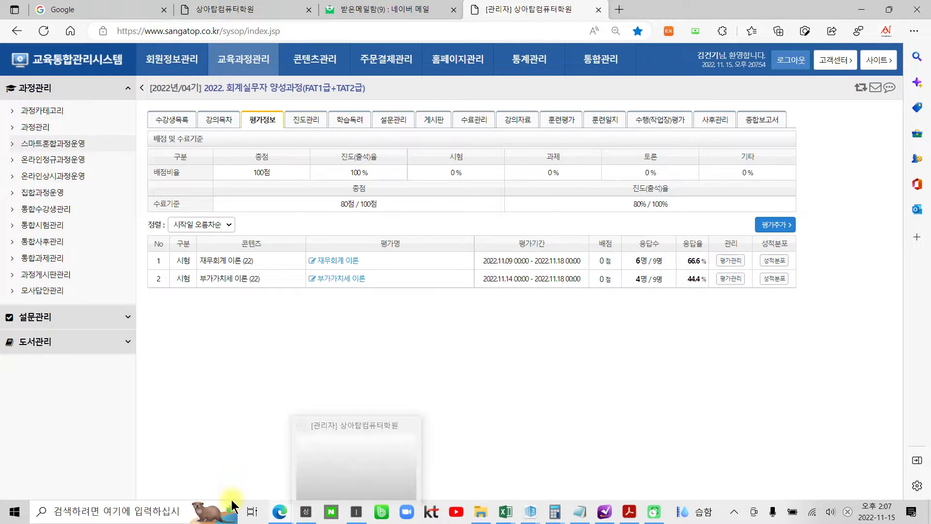
pyautogui.click(279, 512)
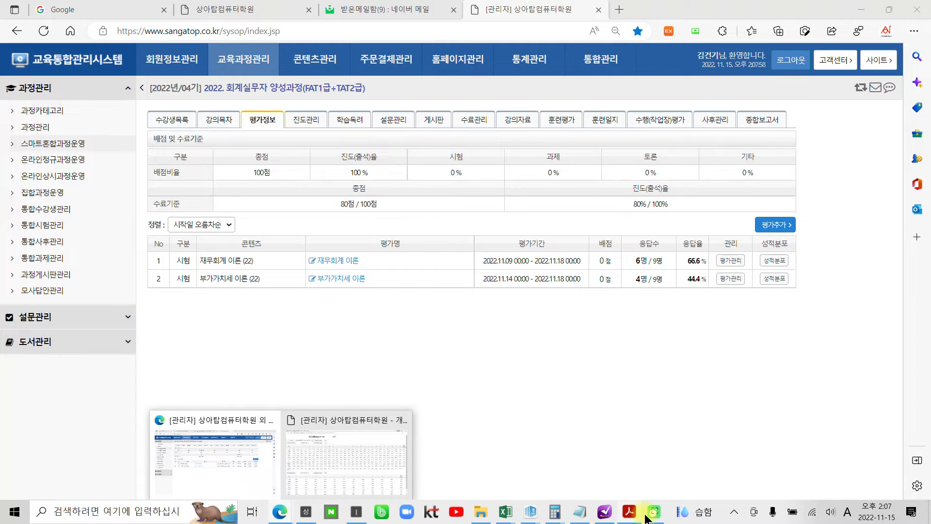
pyautogui.click(629, 511)
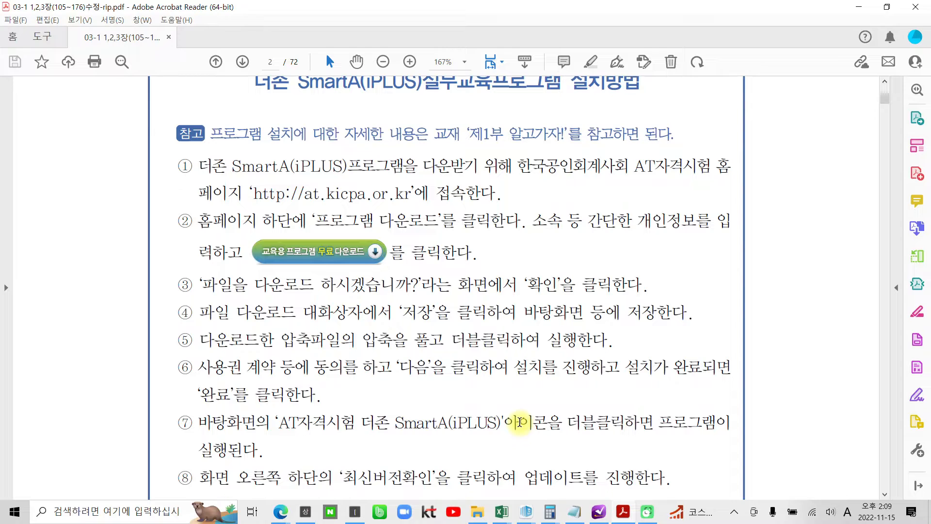
# - Circle the 더존 SmartA(iPLUS)실무교육프로그램 설치방법 title in red with the screen pen
pyautogui.scroll(3, 520, 422)
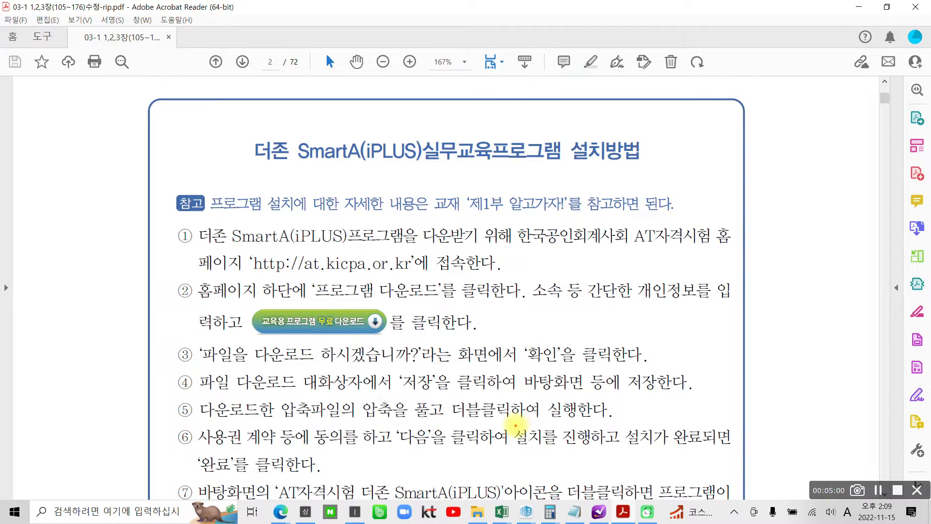
pyautogui.moveTo(240, 194)
pyautogui.mouseDown()
pyautogui.moveTo(224, 180)
pyautogui.moveTo(519, 141)
pyautogui.moveTo(297, 214)
pyautogui.mouseUp()
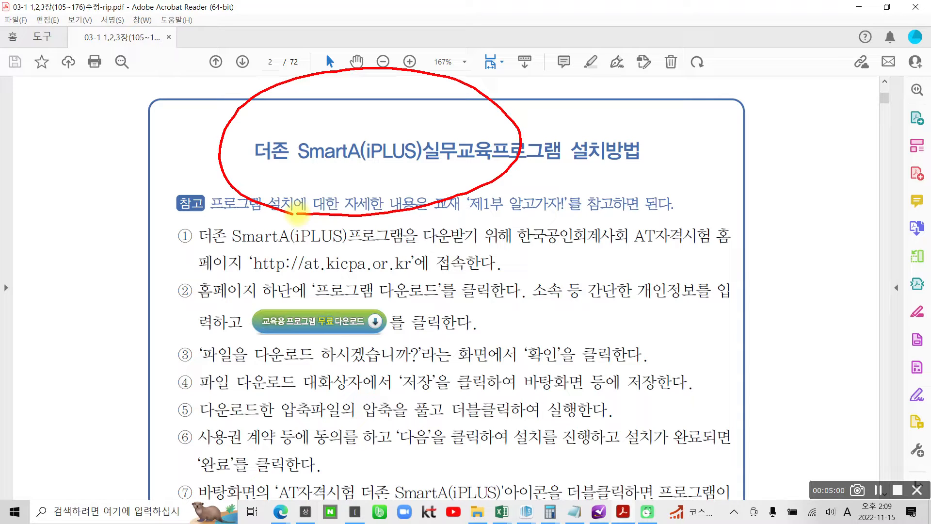
pyautogui.moveTo(586, 68)
pyautogui.mouseDown()
pyautogui.moveTo(574, 121)
pyautogui.moveTo(597, 139)
pyautogui.mouseUp()
pyautogui.moveTo(655, 86)
pyautogui.mouseDown()
pyautogui.moveTo(662, 97)
pyautogui.moveTo(655, 88)
pyautogui.mouseUp()
pyautogui.moveTo(692, 74)
pyautogui.mouseDown()
pyautogui.moveTo(696, 104)
pyautogui.moveTo(719, 116)
pyautogui.mouseUp()
pyautogui.moveTo(726, 93)
pyautogui.mouseDown()
pyautogui.moveTo(745, 86)
pyautogui.moveTo(744, 111)
pyautogui.mouseUp()
pyautogui.moveTo(720, 122)
pyautogui.mouseDown()
pyautogui.moveTo(729, 144)
pyautogui.moveTo(748, 146)
pyautogui.mouseUp()
pyautogui.moveTo(582, 177); pyautogui.dragTo(593, 238)
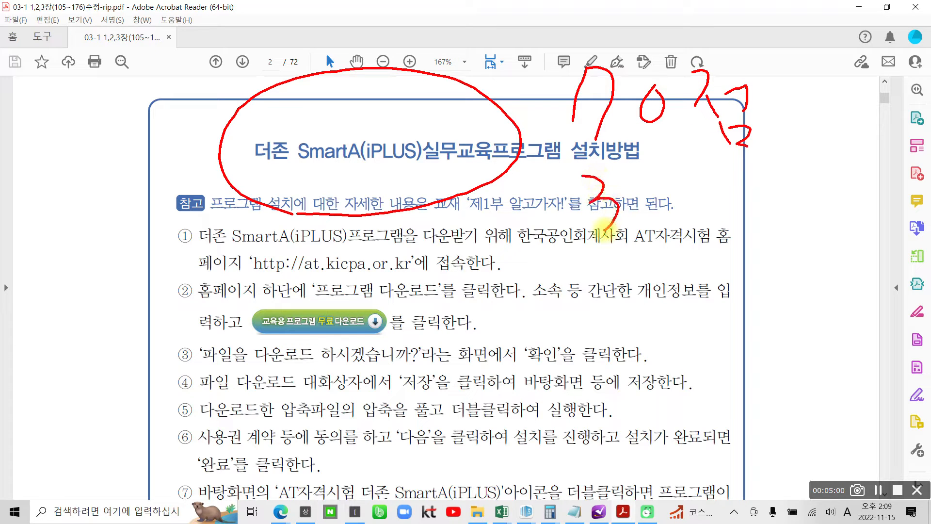
pyautogui.moveTo(648, 192); pyautogui.dragTo(734, 223)
pyautogui.moveTo(732, 201)
pyautogui.mouseDown()
pyautogui.moveTo(762, 192)
pyautogui.moveTo(758, 232)
pyautogui.mouseUp()
pyautogui.moveTo(733, 224); pyautogui.dragTo(742, 252)
pyautogui.moveTo(750, 228); pyautogui.dragTo(772, 252)
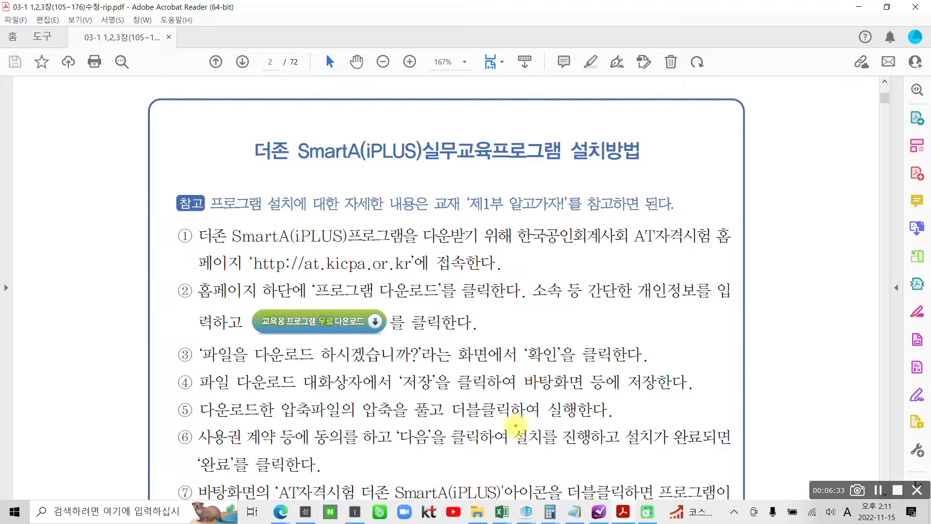
pyautogui.moveTo(238, 252)
pyautogui.mouseDown()
pyautogui.moveTo(229, 277)
pyautogui.moveTo(412, 282)
pyautogui.moveTo(330, 236)
pyautogui.moveTo(228, 255)
pyautogui.mouseUp()
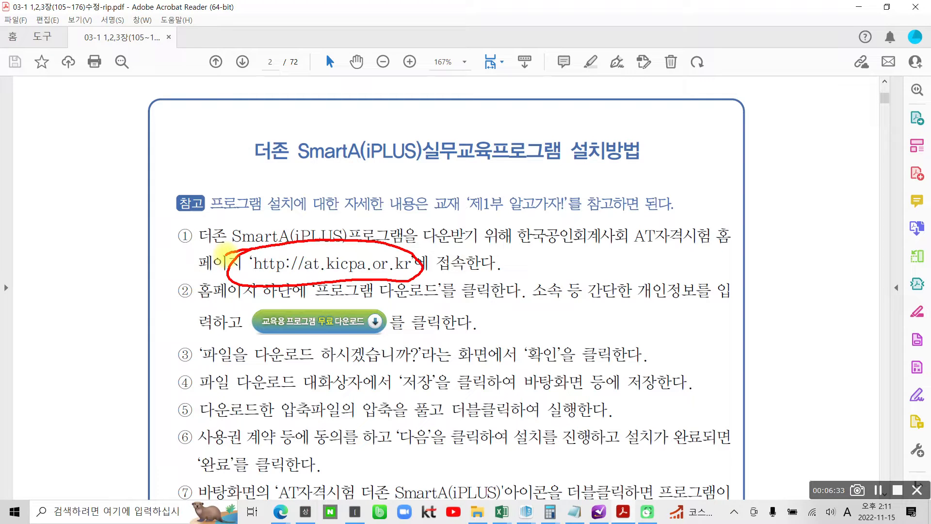
pyautogui.moveTo(509, 228)
pyautogui.mouseDown()
pyautogui.moveTo(505, 244)
pyautogui.moveTo(737, 258)
pyautogui.mouseUp()
pyautogui.moveTo(640, 216); pyautogui.dragTo(518, 221)
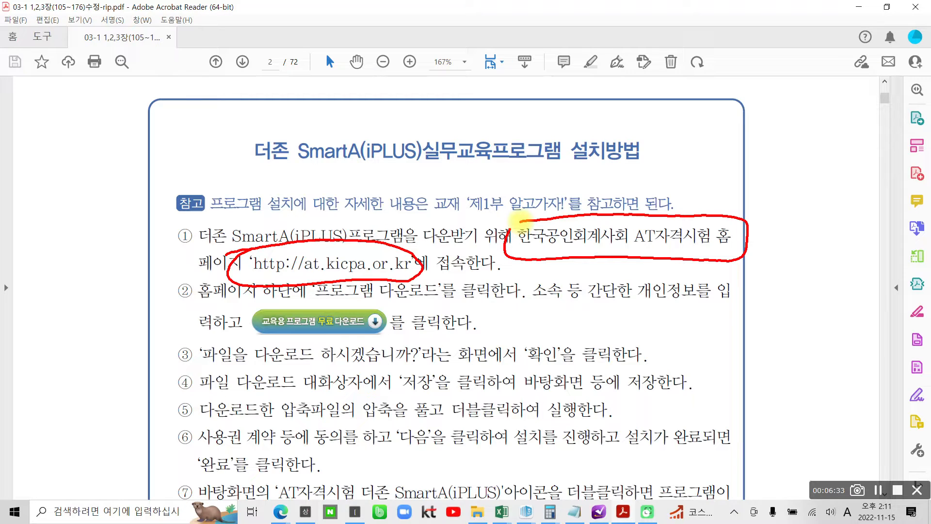
pyautogui.press('Escape')
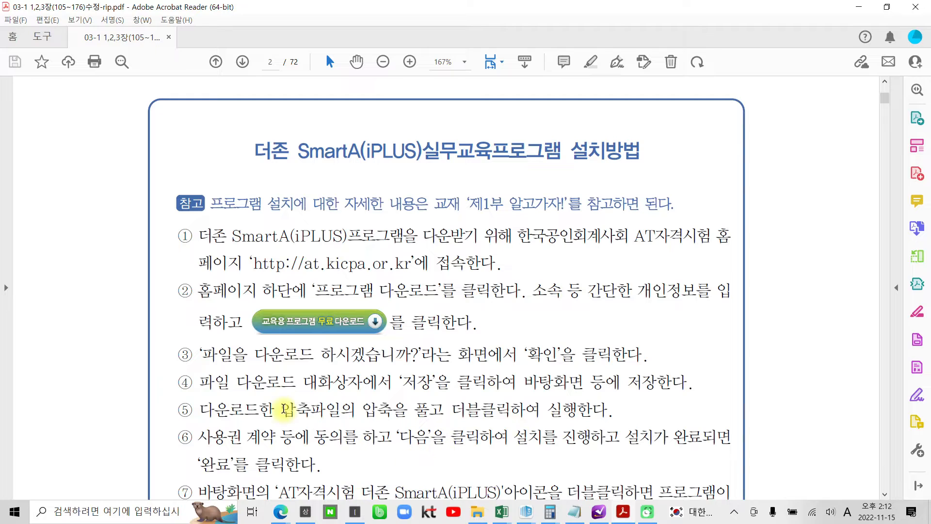
# - Select the text of installation steps ① to ⑧, then clear the selection
pyautogui.scroll(-2, 276, 372)
pyautogui.scroll(-4, 276, 373)
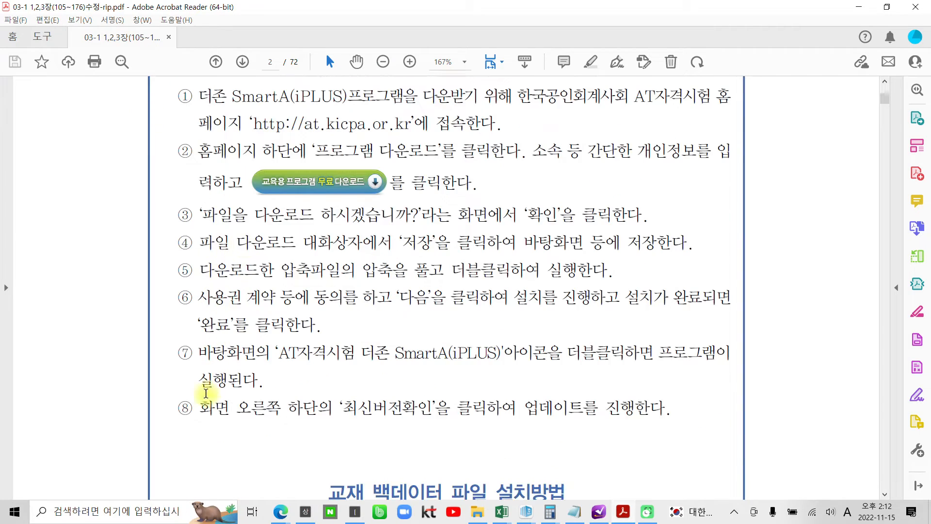
pyautogui.moveTo(516, 408); pyautogui.dragTo(118, 177)
pyautogui.click(424, 323)
# - Highlight the 교재 백데이터 파일 설치방법 heading in yellow
pyautogui.scroll(-1, 424, 323)
pyautogui.scroll(-7, 424, 323)
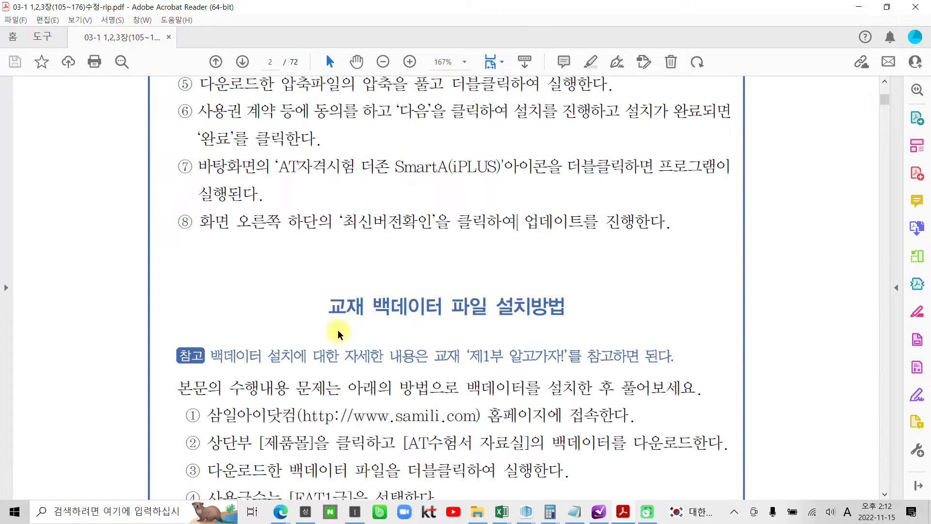
pyautogui.scroll(-2, 322, 334)
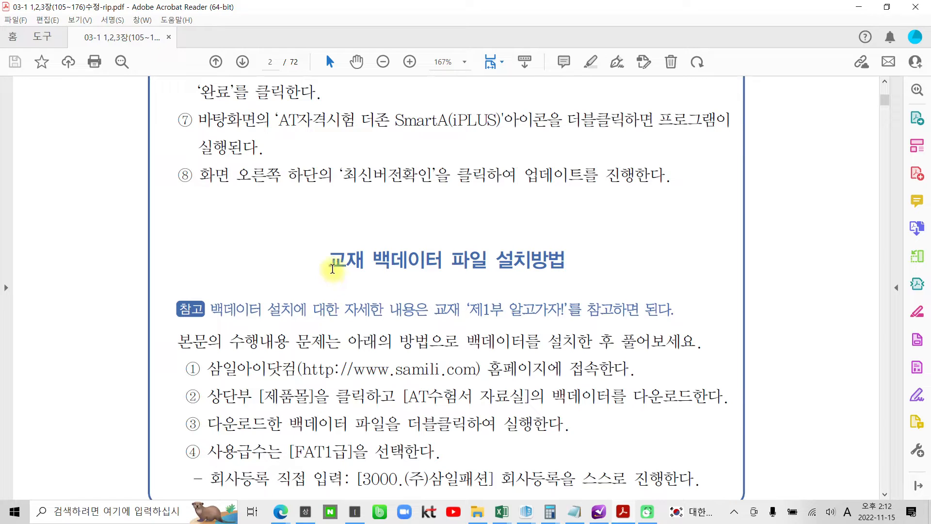
pyautogui.moveTo(330, 262); pyautogui.dragTo(462, 253)
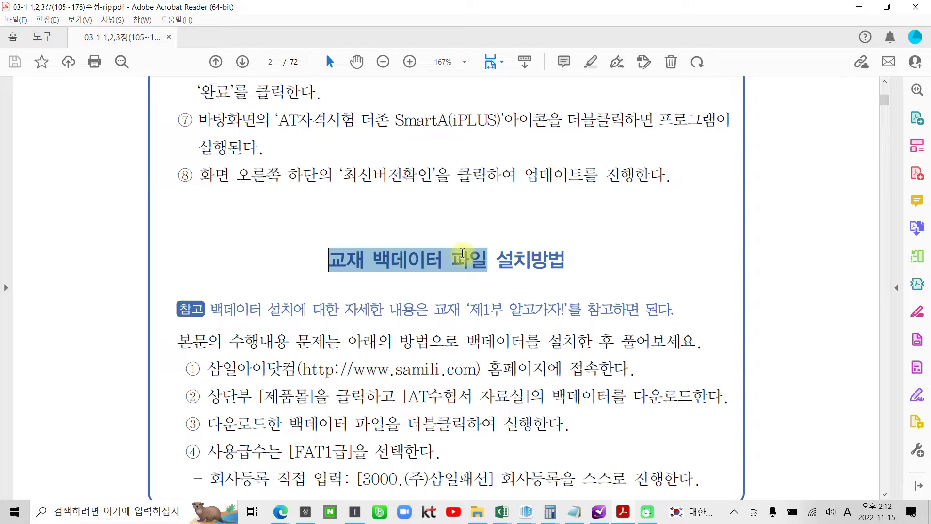
pyautogui.moveTo(462, 254); pyautogui.dragTo(541, 258)
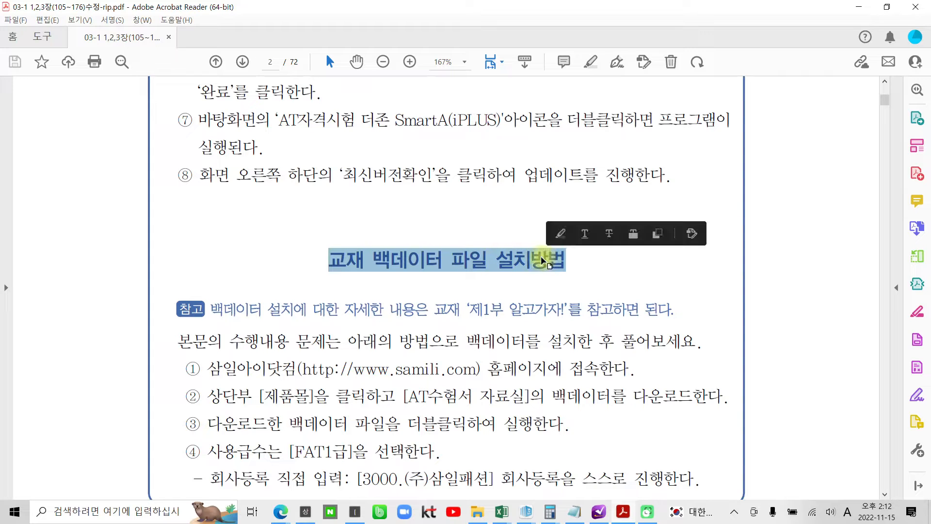
pyautogui.click(562, 236)
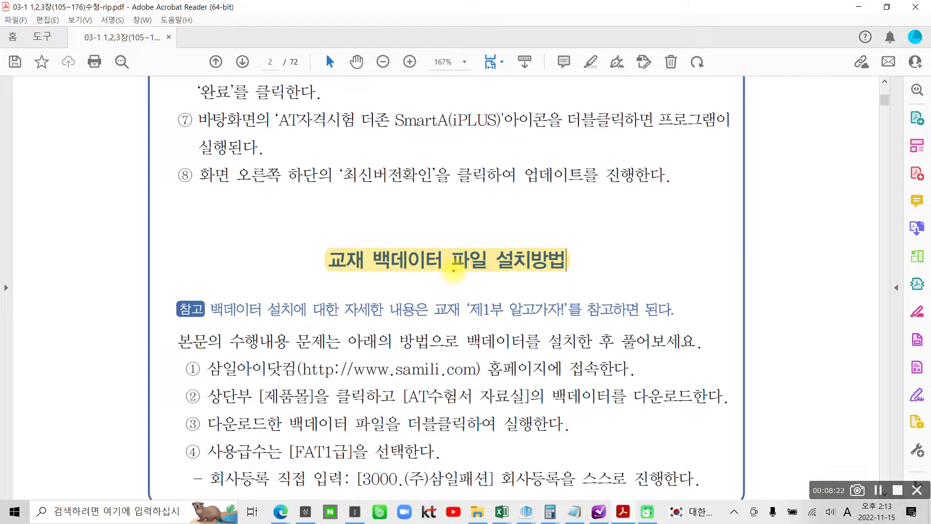
pyautogui.moveTo(429, 280); pyautogui.dragTo(447, 287)
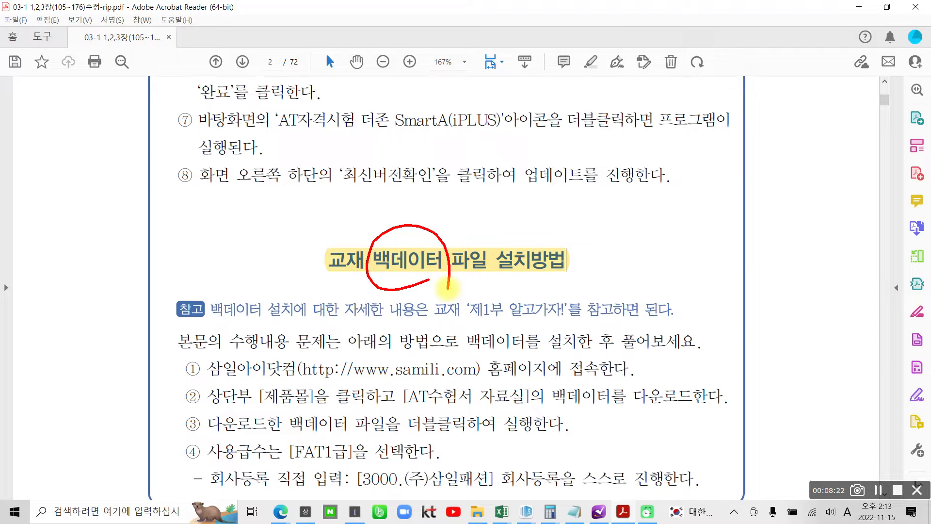
pyautogui.moveTo(480, 285); pyautogui.dragTo(584, 283)
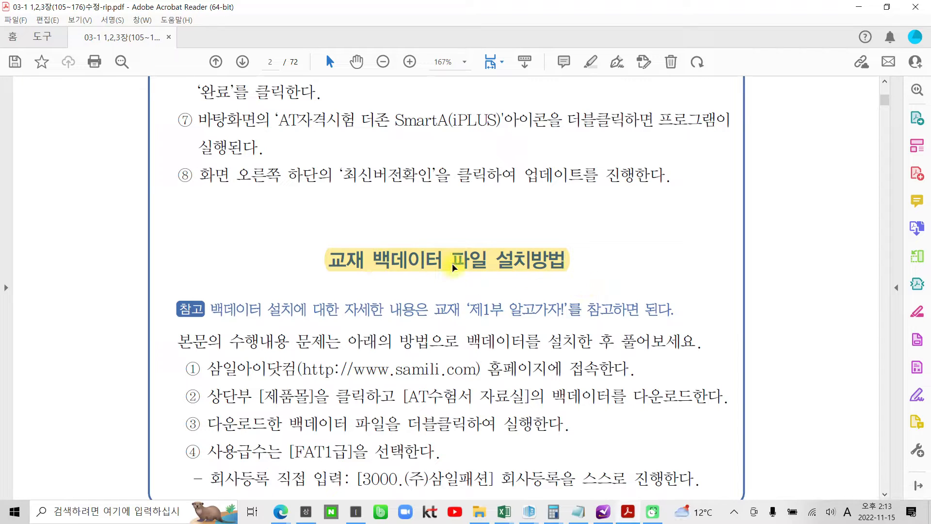
# - Highlight the samili.com address, [제품몰] and AT수험서 자료실 in step ②, and 사용급수는 [FAT1급] in step ④
pyautogui.scroll(-3, 461, 269)
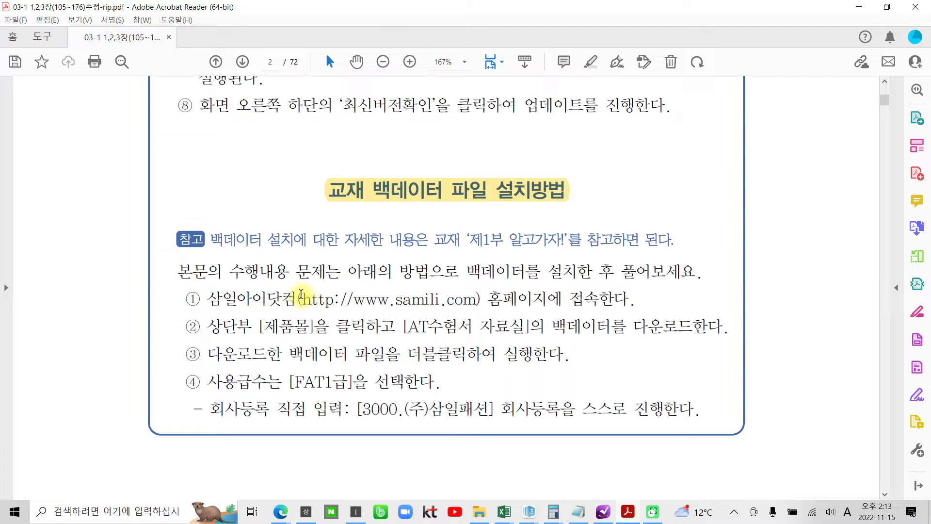
pyautogui.moveTo(300, 299); pyautogui.dragTo(480, 297)
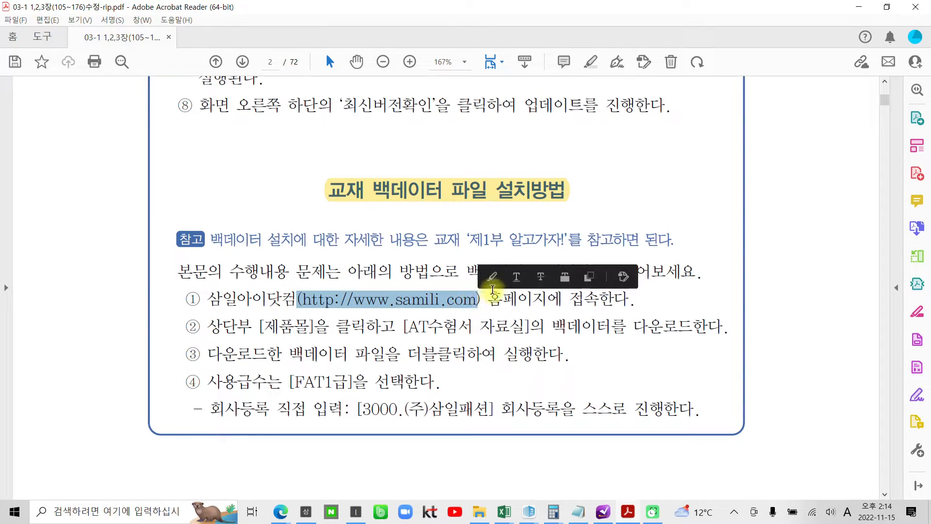
pyautogui.click(491, 278)
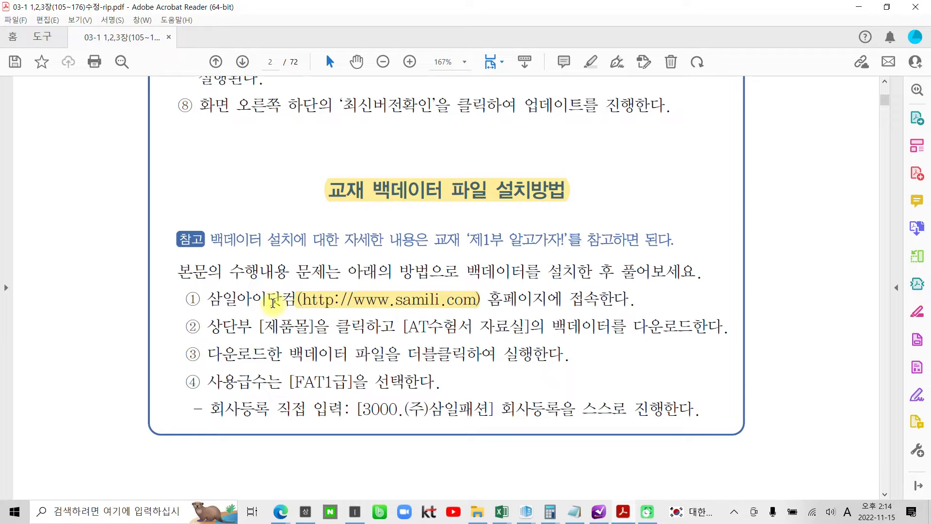
pyautogui.moveTo(260, 325); pyautogui.dragTo(313, 322)
pyautogui.click(321, 309)
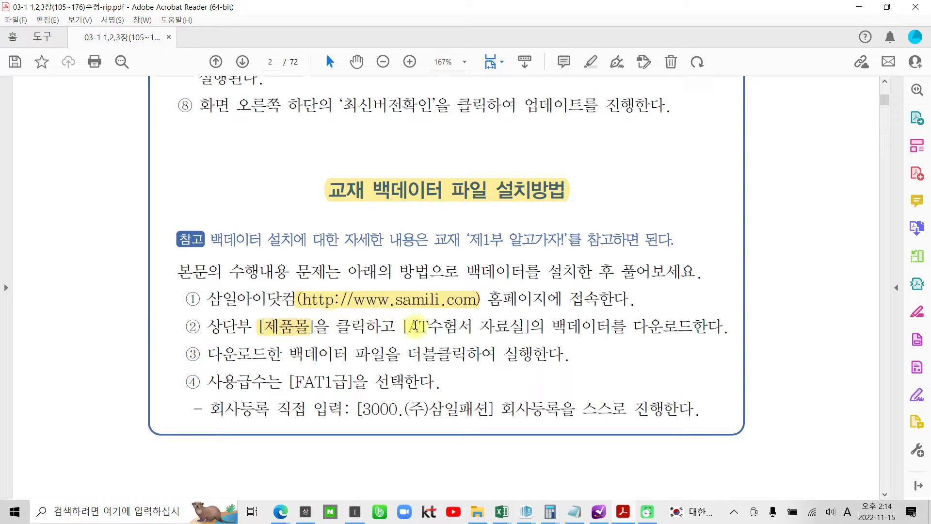
pyautogui.moveTo(411, 328); pyautogui.dragTo(536, 325)
pyautogui.click(544, 303)
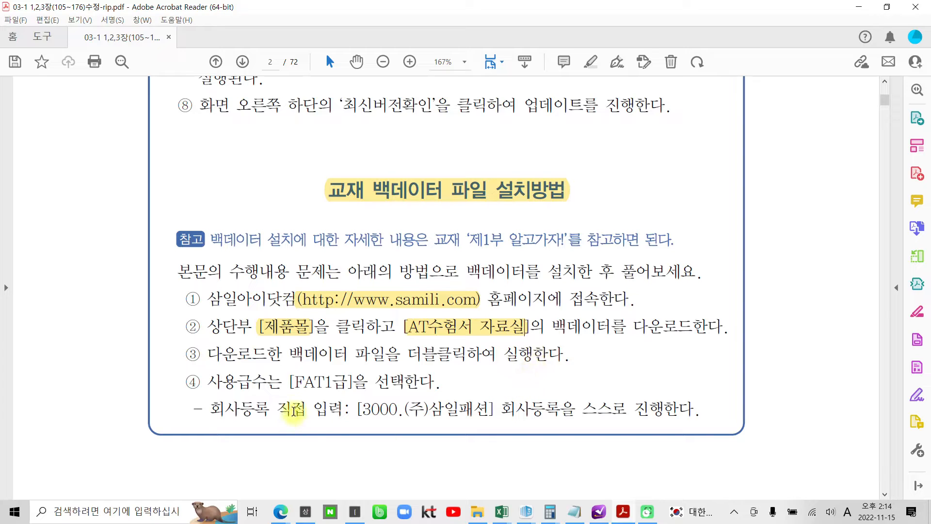
pyautogui.moveTo(208, 382); pyautogui.dragTo(320, 383)
pyautogui.click(331, 361)
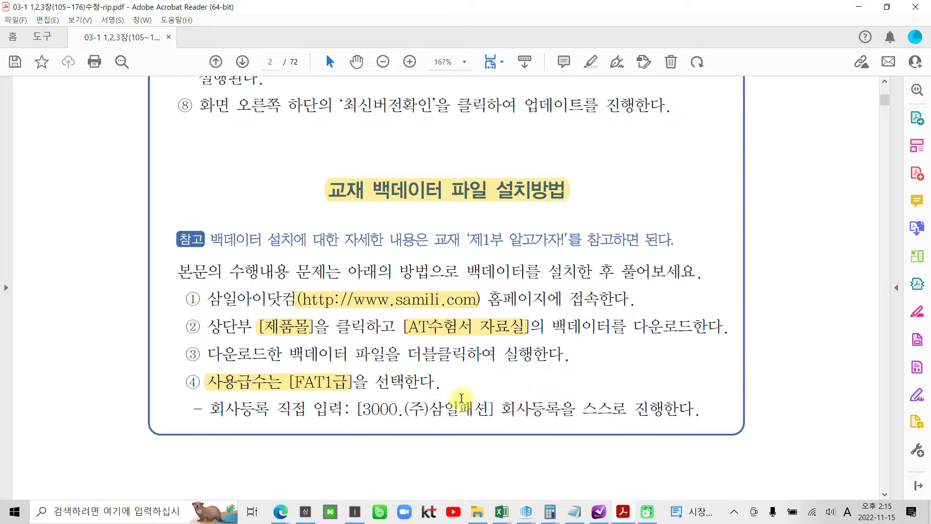
# - Scroll down to page 4's 회계정보시스템 운용 competency-unit table
pyautogui.scroll(-2, 447, 405)
pyautogui.scroll(-13, 445, 406)
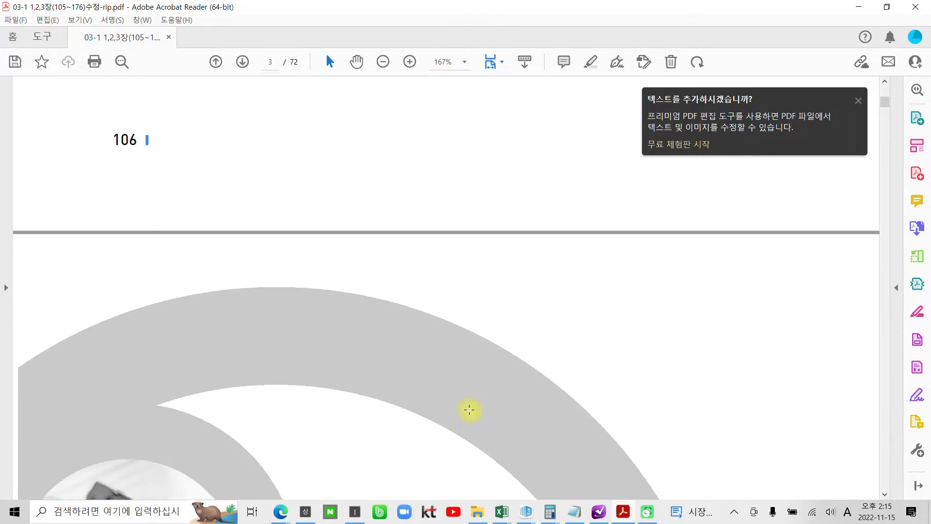
pyautogui.scroll(-16, 489, 400)
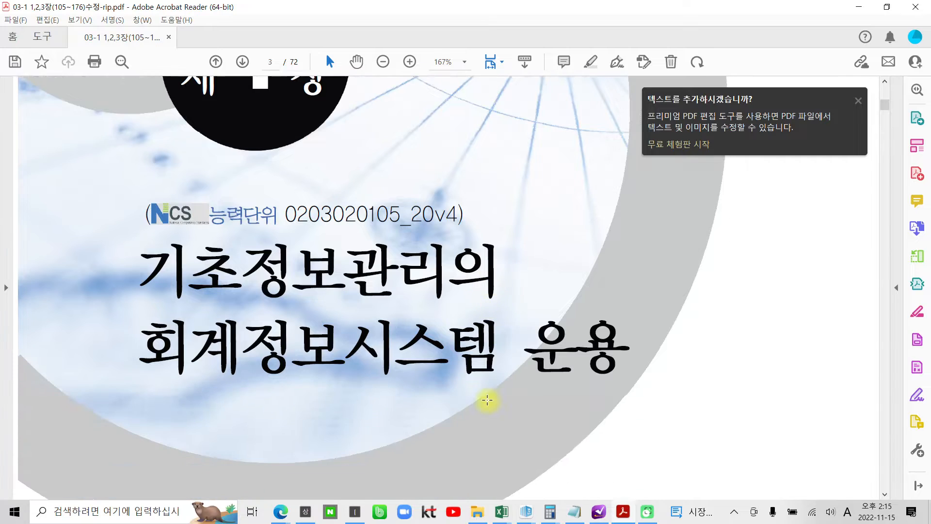
pyautogui.scroll(-15, 488, 400)
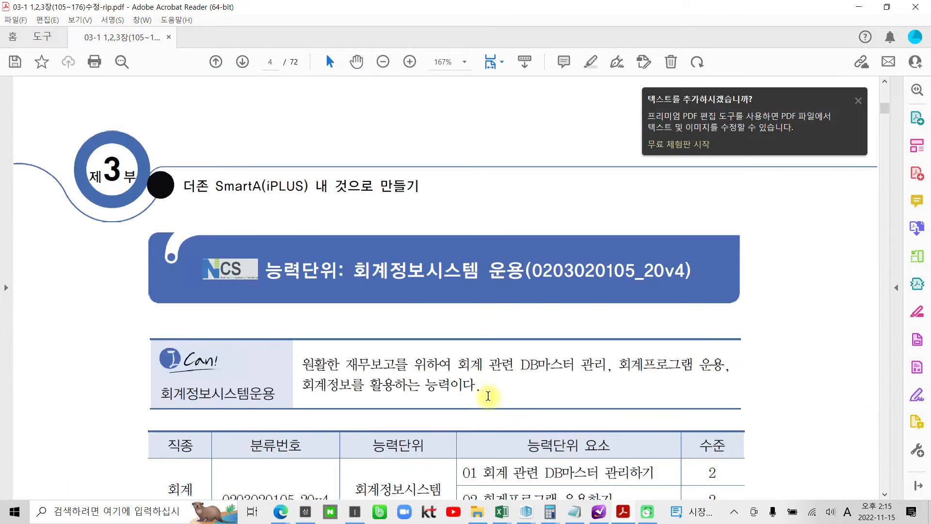
pyautogui.scroll(-14, 488, 393)
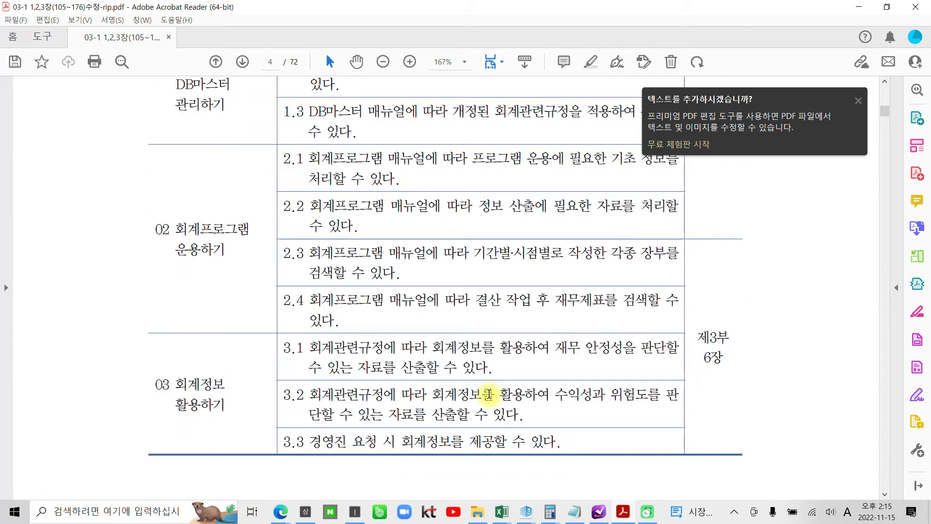
pyautogui.scroll(4, 487, 389)
pyautogui.scroll(8, 487, 385)
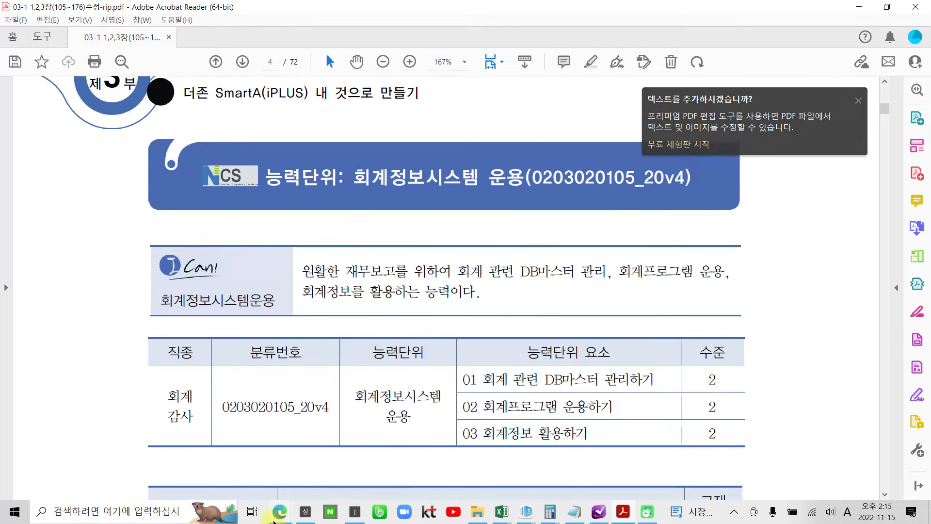
# - Mark the AT자격시험 더존 Smart A tile in the Start menu with the screen pen, then dismiss it
pyautogui.click(12, 513)
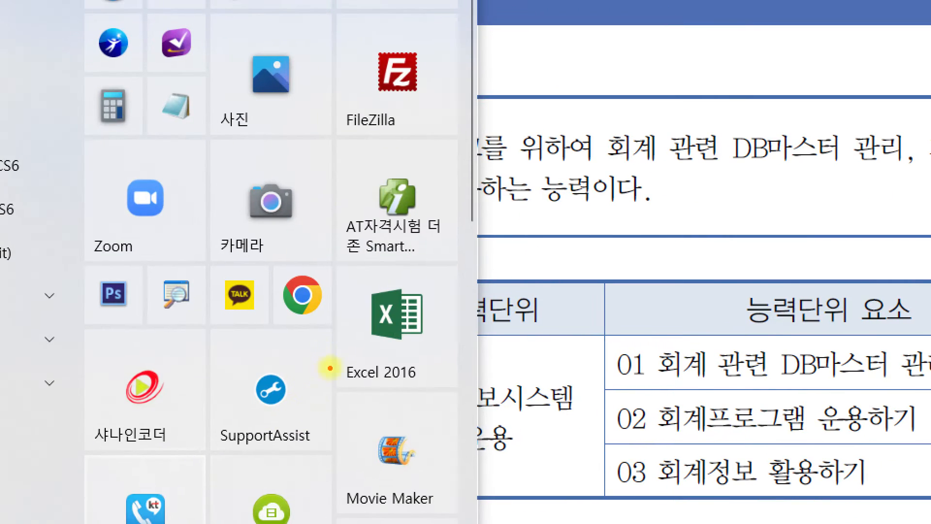
pyautogui.moveTo(417, 266)
pyautogui.mouseDown()
pyautogui.moveTo(451, 204)
pyautogui.moveTo(426, 266)
pyautogui.mouseUp()
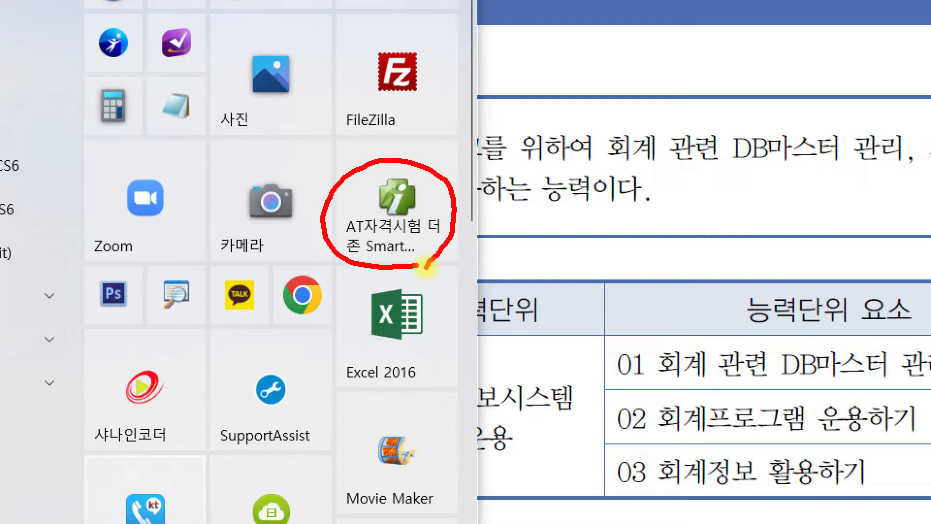
pyautogui.moveTo(318, 257); pyautogui.dragTo(452, 257)
pyautogui.moveTo(332, 266); pyautogui.dragTo(456, 266)
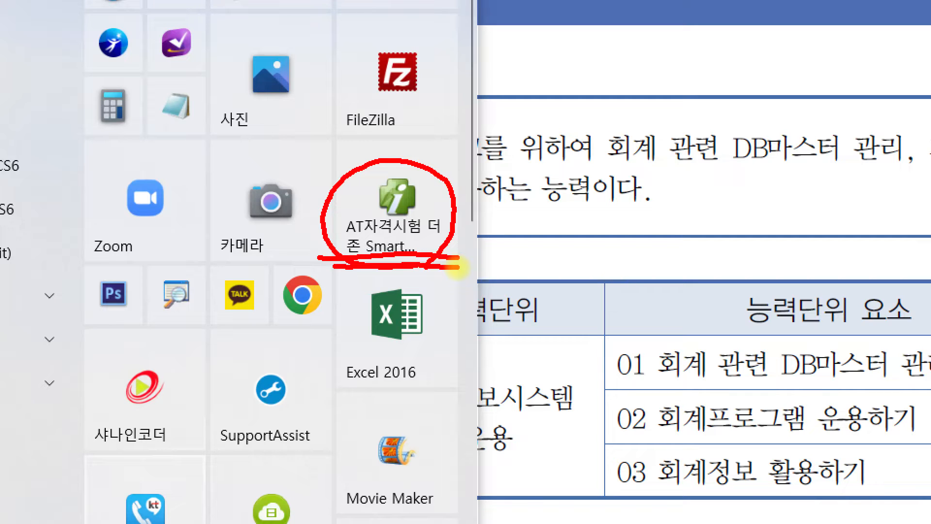
pyautogui.press('Escape')
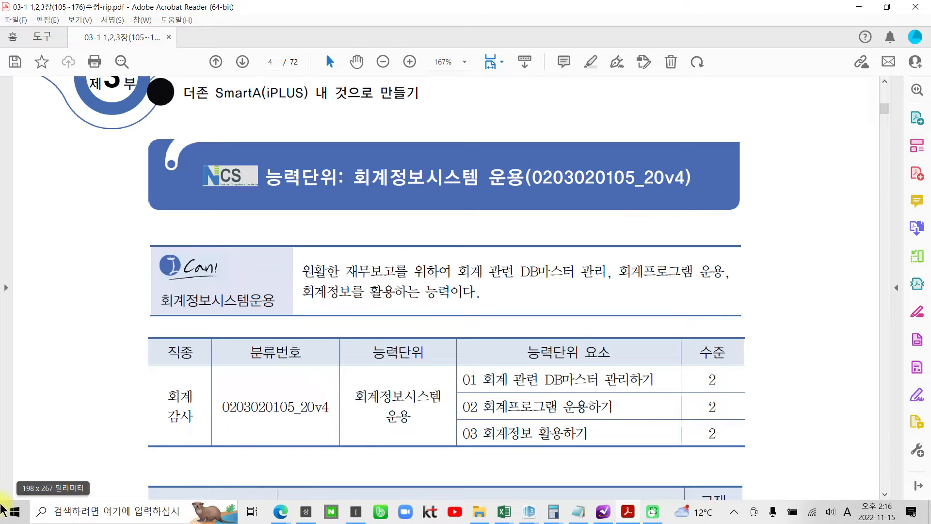
# - Launch AT자격시험 더존 Smart A(iPLUS) from Start and move its login window up-left
pyautogui.click(13, 511)
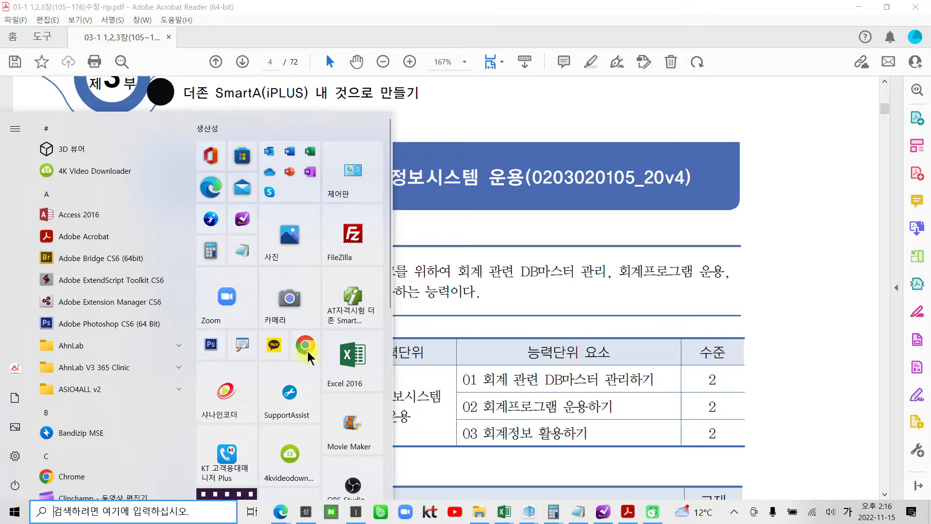
pyautogui.click(350, 300)
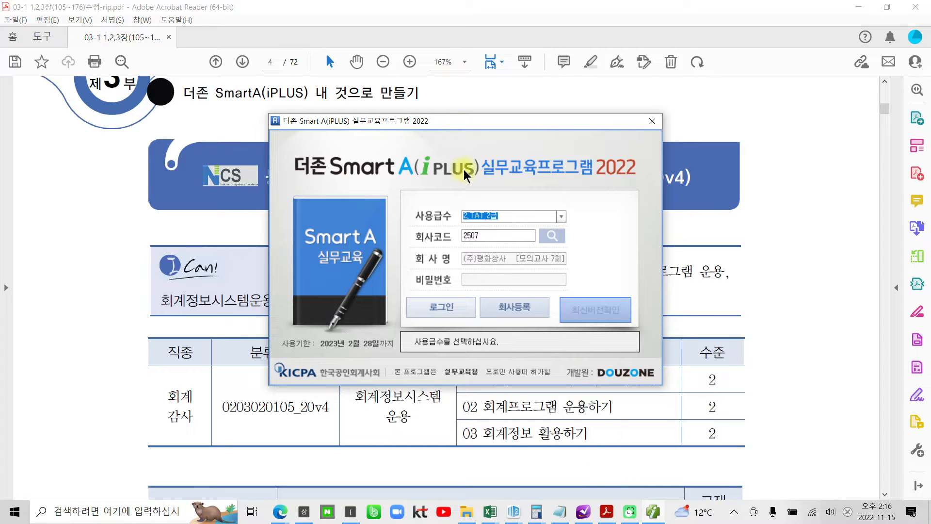
pyautogui.moveTo(460, 117); pyautogui.dragTo(420, 80)
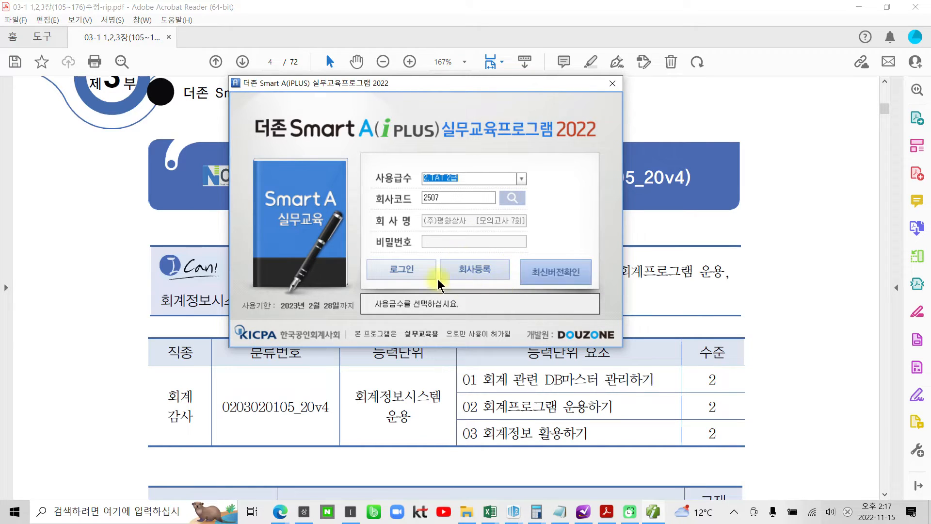
# - Set the grade to 3.FAT 1급 and open 회사등록
pyautogui.click(516, 179)
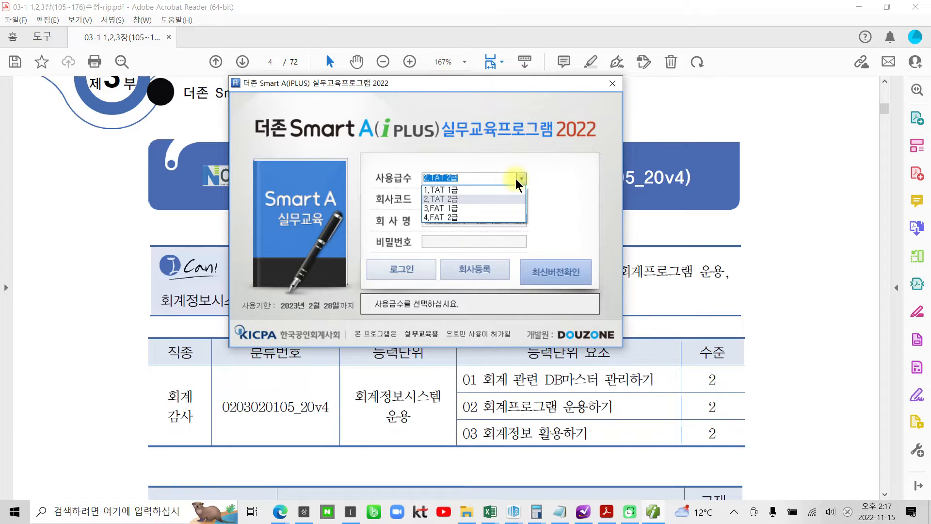
pyautogui.click(460, 207)
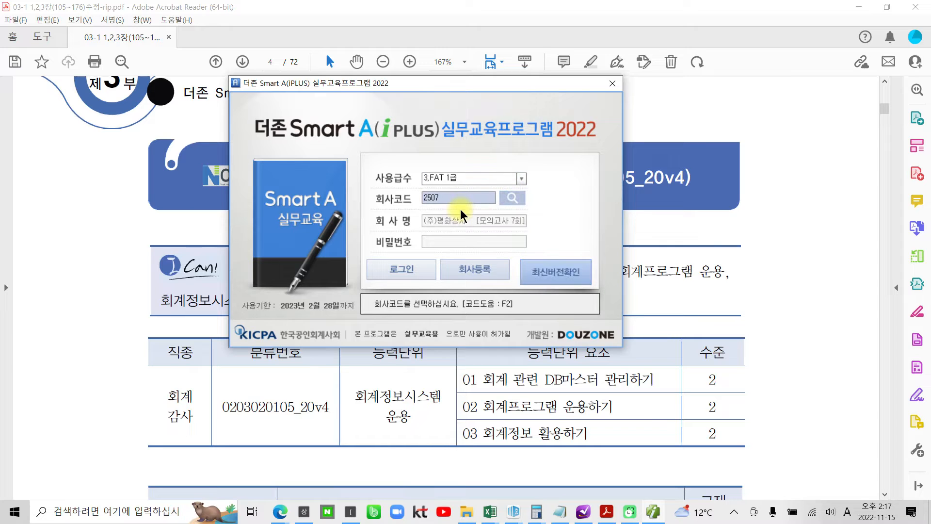
pyautogui.click(522, 178)
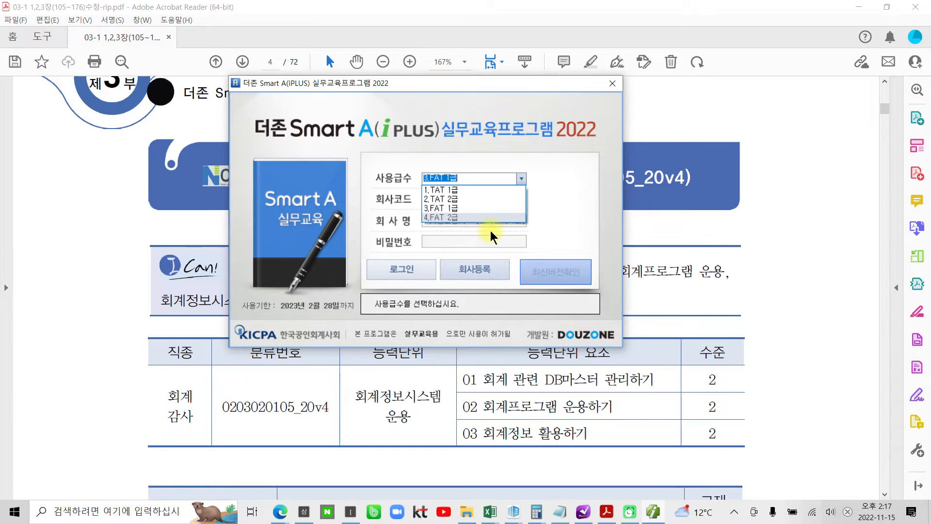
pyautogui.click(456, 210)
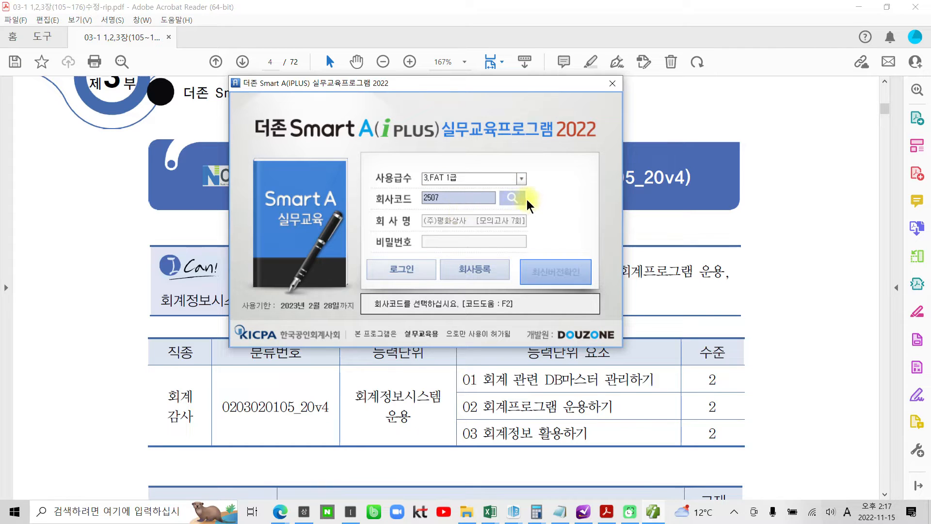
pyautogui.click(521, 179)
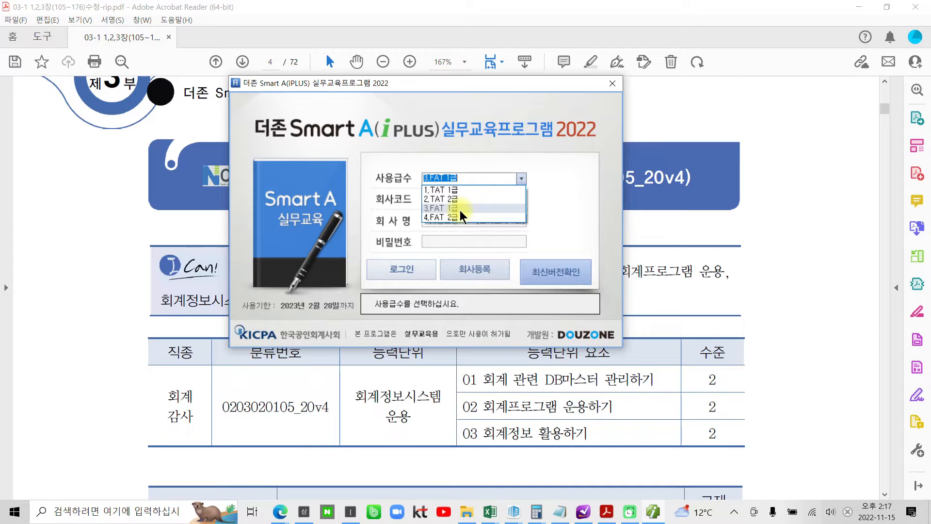
pyautogui.click(460, 210)
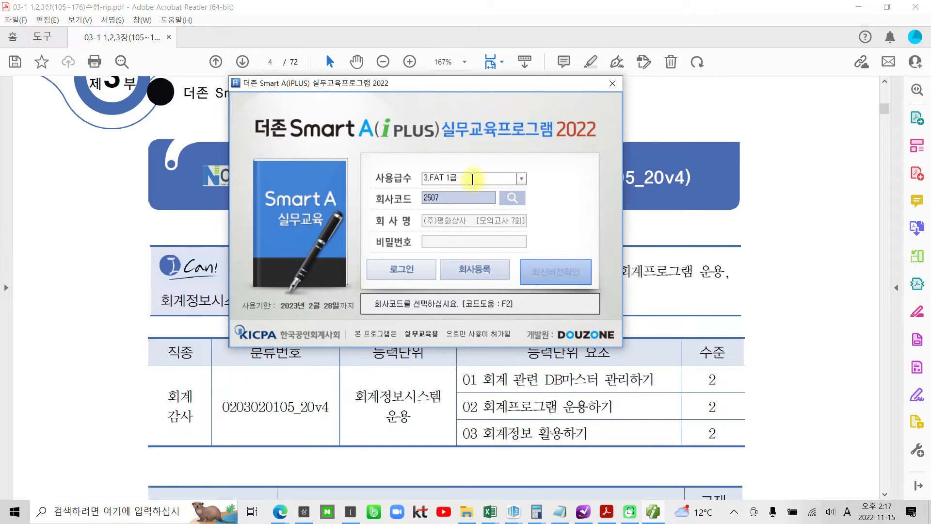
pyautogui.click(473, 272)
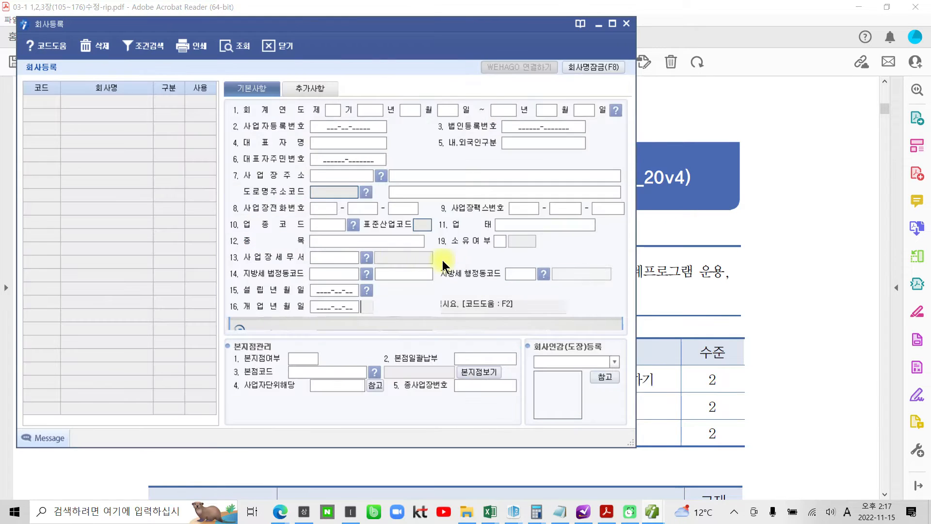
# - Maximize the 회사등록 window and begin a blank company entry below 2507
pyautogui.click(613, 24)
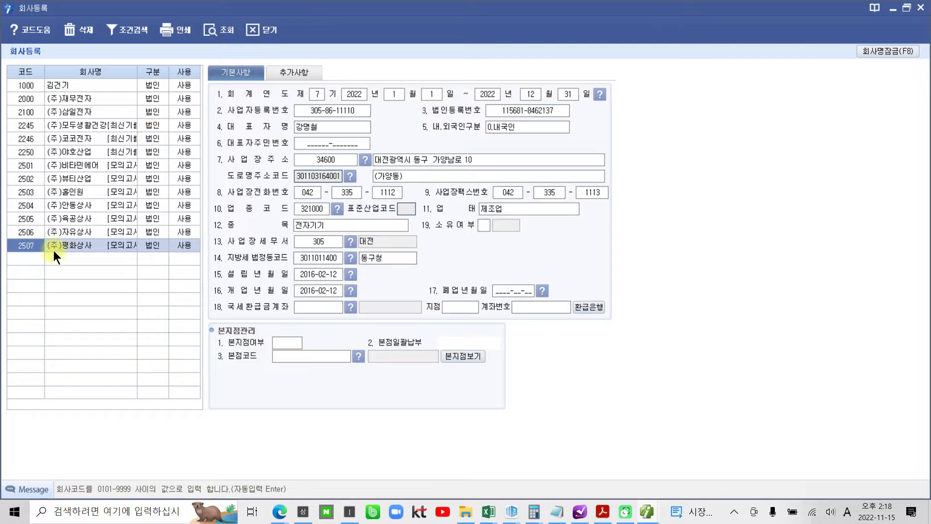
pyautogui.click(18, 258)
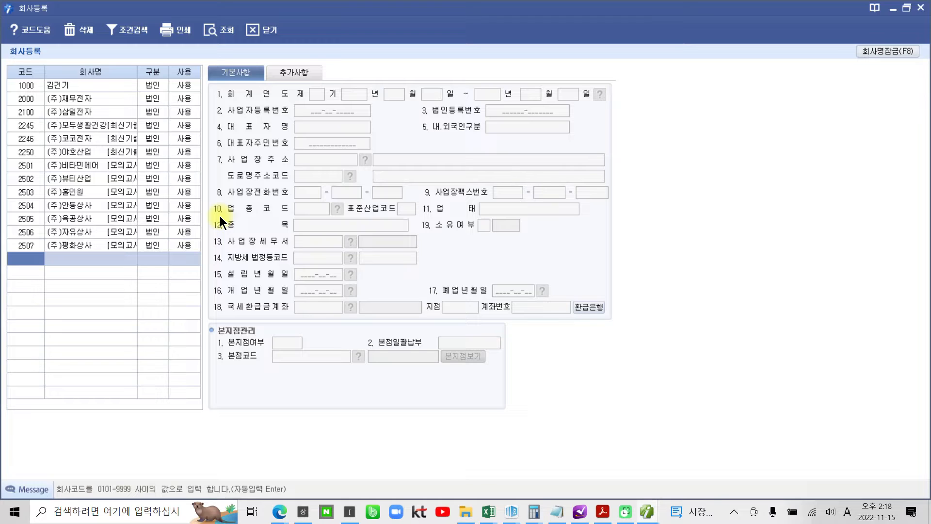
# - Enter code 1115 for the new company, dismiss the call notification, and return to Acrobat
pyautogui.write('1115')
pyautogui.press('Return')
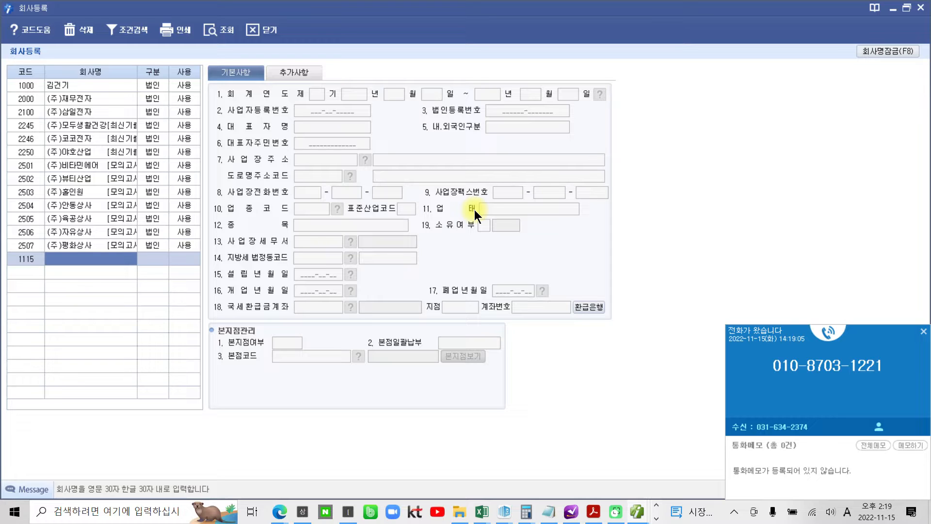
pyautogui.click(923, 331)
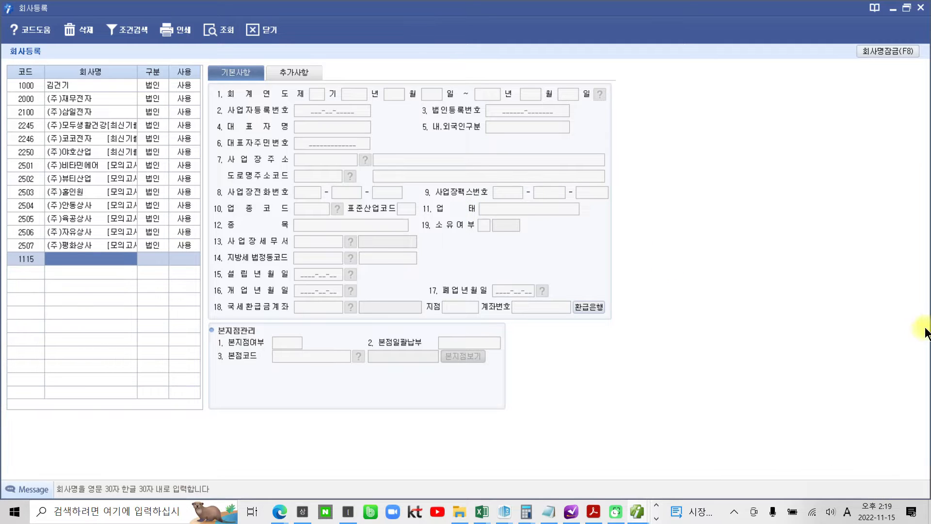
pyautogui.click(601, 511)
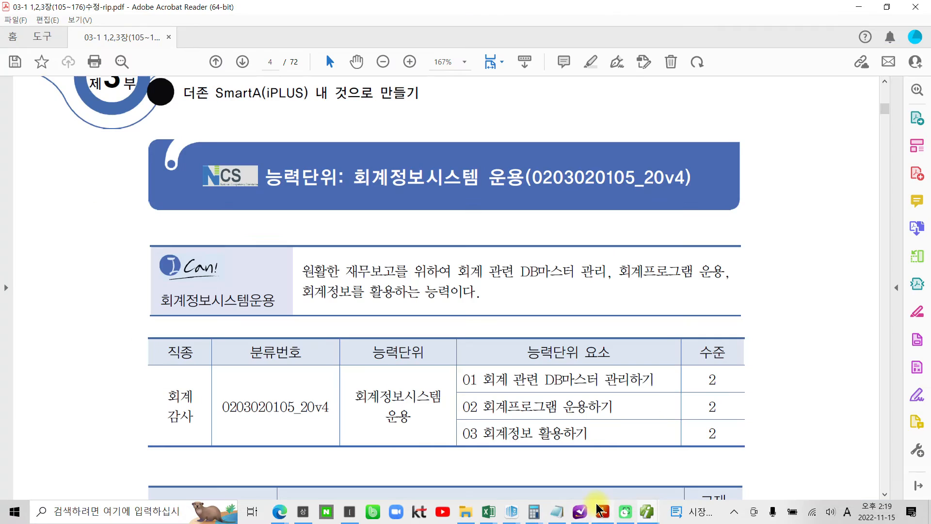
# - Scroll the textbook PDF down, circle the certificate title with the screen pen, then clear it
pyautogui.scroll(-15, 598, 368)
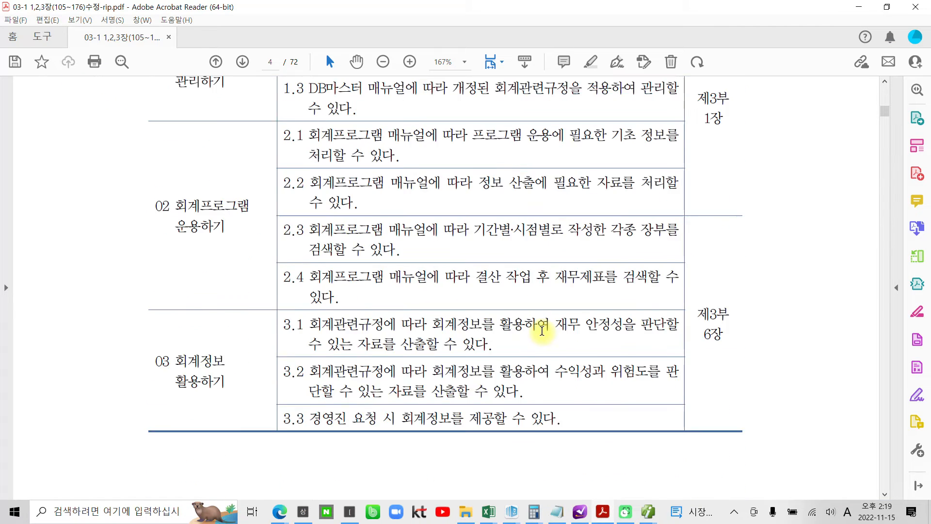
pyautogui.scroll(-15, 543, 339)
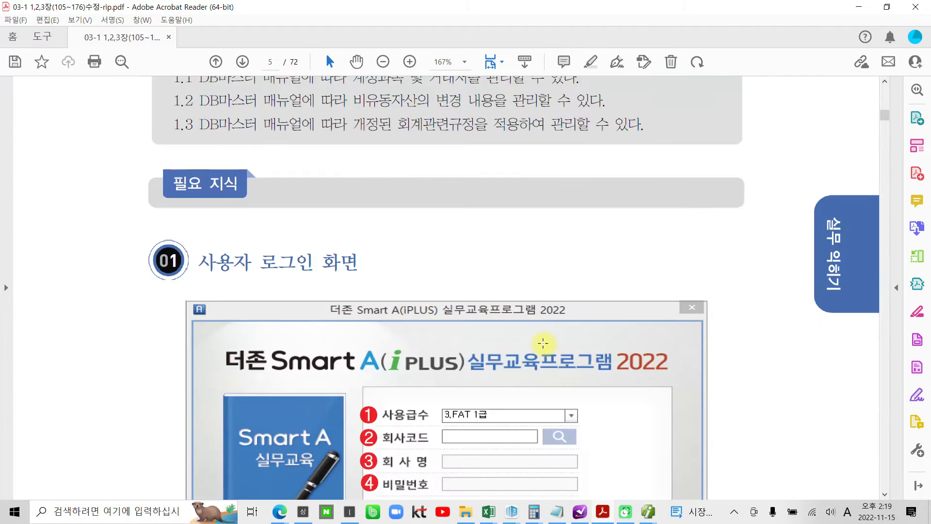
pyautogui.scroll(-15, 543, 343)
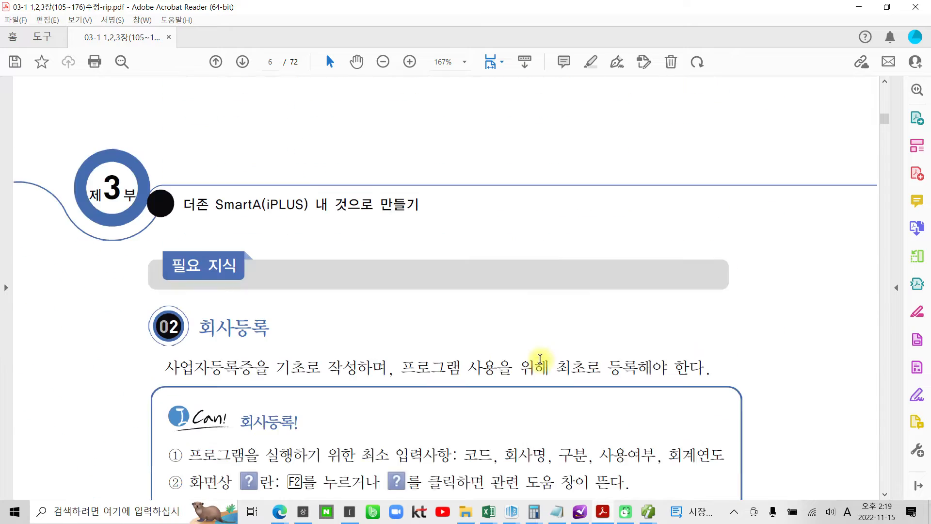
pyautogui.scroll(-10, 540, 360)
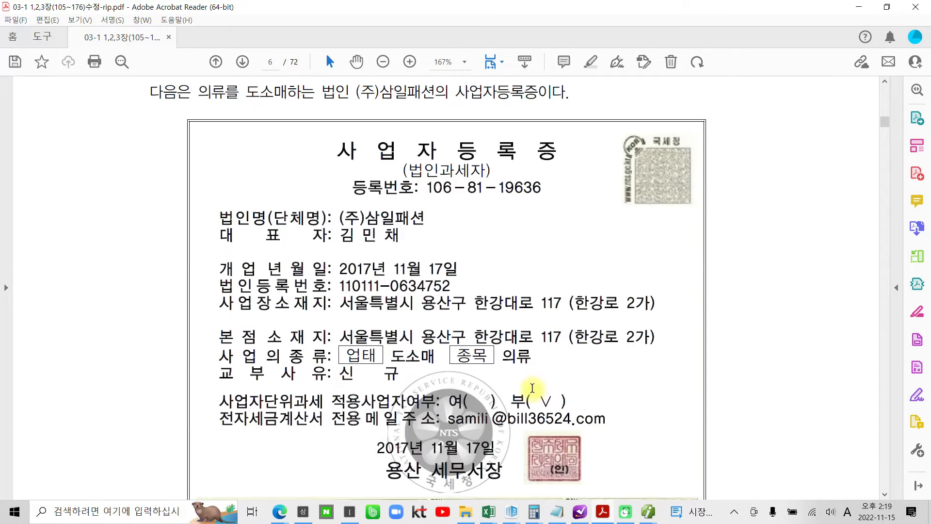
pyautogui.moveTo(359, 106)
pyautogui.mouseDown()
pyautogui.moveTo(322, 127)
pyautogui.moveTo(567, 141)
pyautogui.moveTo(359, 119)
pyautogui.mouseUp()
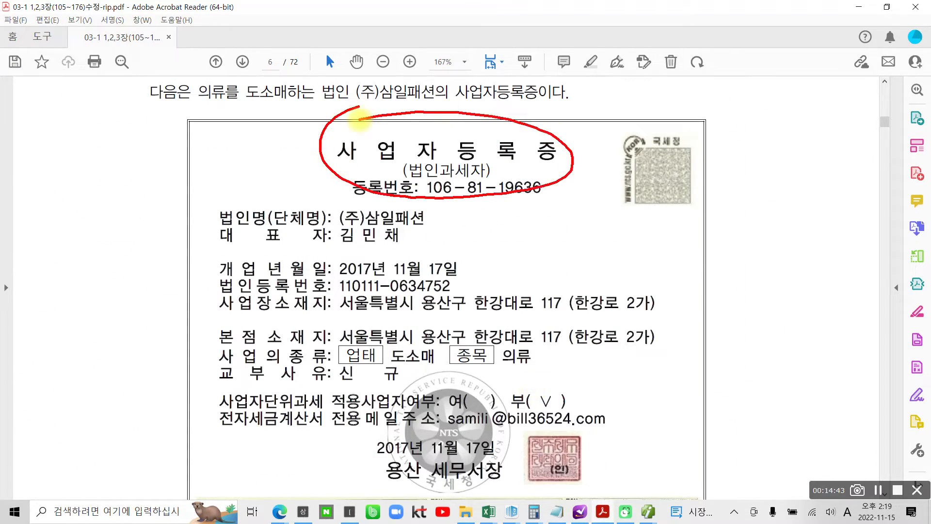
pyautogui.press('Escape')
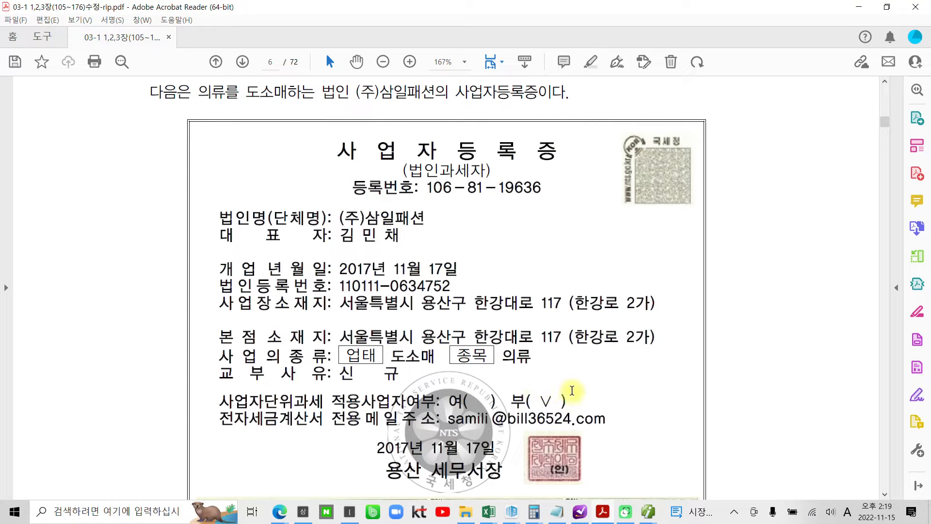
# - On page 7, mark the founding/opening dates and details, change code 3000 to 1115, then clear marks
pyautogui.scroll(-15, 583, 379)
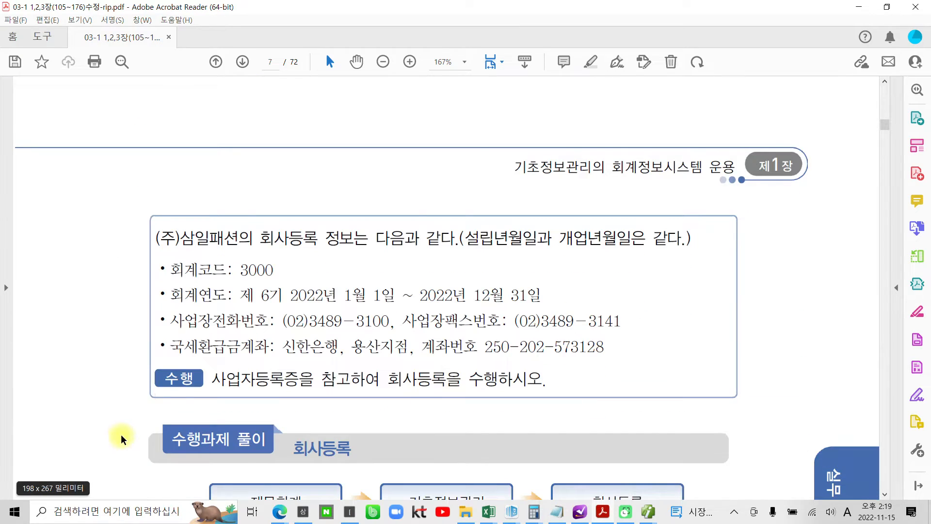
pyautogui.moveTo(504, 255)
pyautogui.mouseDown()
pyautogui.moveTo(463, 228)
pyautogui.moveTo(509, 260)
pyautogui.mouseUp()
pyautogui.moveTo(602, 260)
pyautogui.mouseDown()
pyautogui.moveTo(567, 247)
pyautogui.moveTo(613, 252)
pyautogui.moveTo(613, 260)
pyautogui.mouseUp()
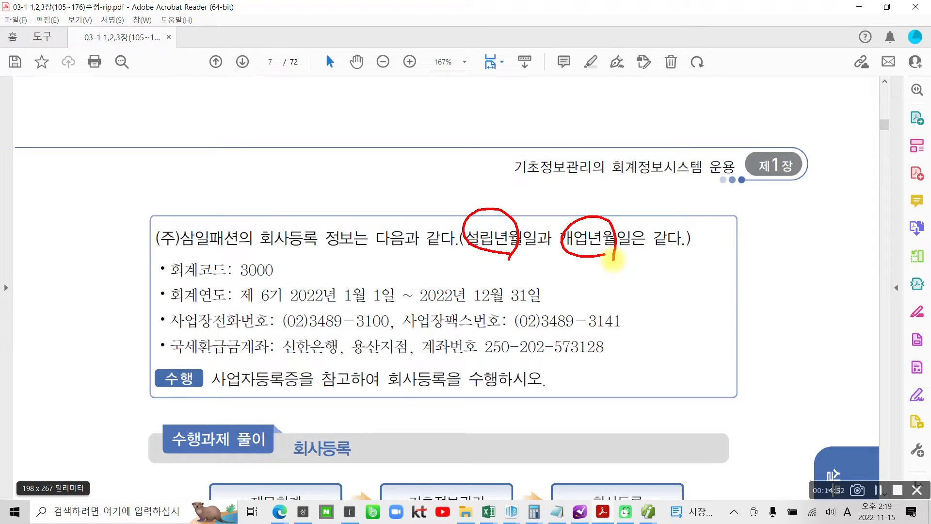
pyautogui.moveTo(163, 251)
pyautogui.mouseDown()
pyautogui.moveTo(177, 358)
pyautogui.moveTo(436, 369)
pyautogui.mouseUp()
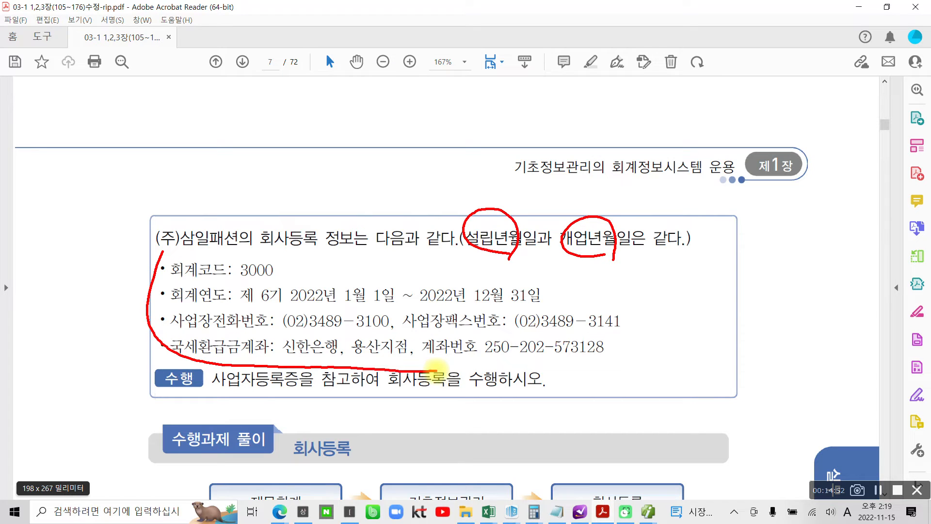
pyautogui.moveTo(275, 253)
pyautogui.mouseDown()
pyautogui.moveTo(241, 280)
pyautogui.moveTo(269, 274)
pyautogui.mouseUp()
pyautogui.moveTo(307, 250); pyautogui.dragTo(310, 286)
pyautogui.moveTo(337, 249)
pyautogui.mouseDown()
pyautogui.moveTo(331, 277)
pyautogui.moveTo(353, 276)
pyautogui.mouseUp()
pyautogui.moveTo(359, 256); pyautogui.dragTo(376, 254)
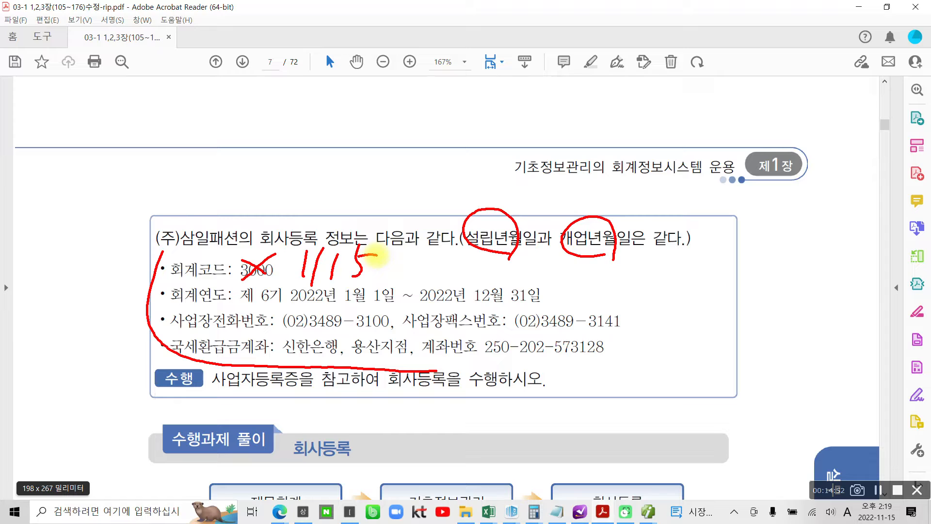
pyautogui.moveTo(297, 252)
pyautogui.mouseDown()
pyautogui.moveTo(644, 327)
pyautogui.moveTo(399, 388)
pyautogui.mouseUp()
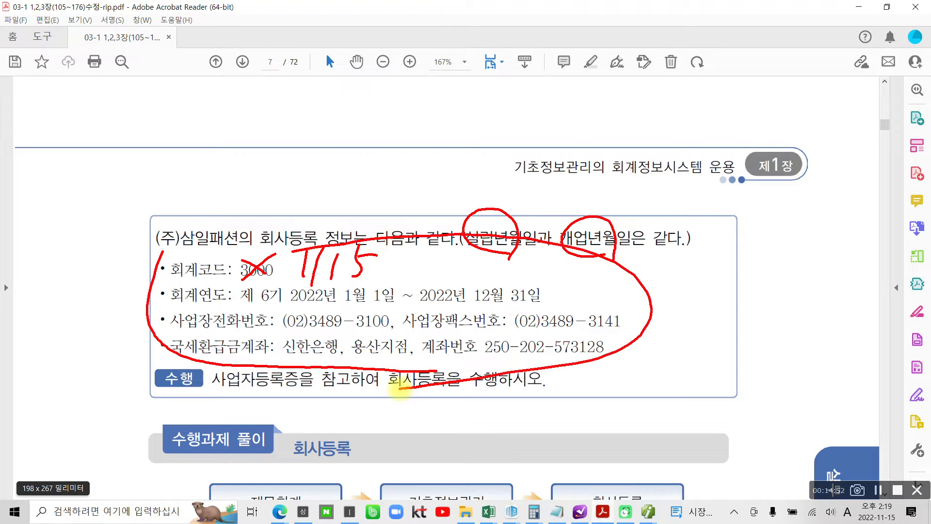
pyautogui.press('Escape')
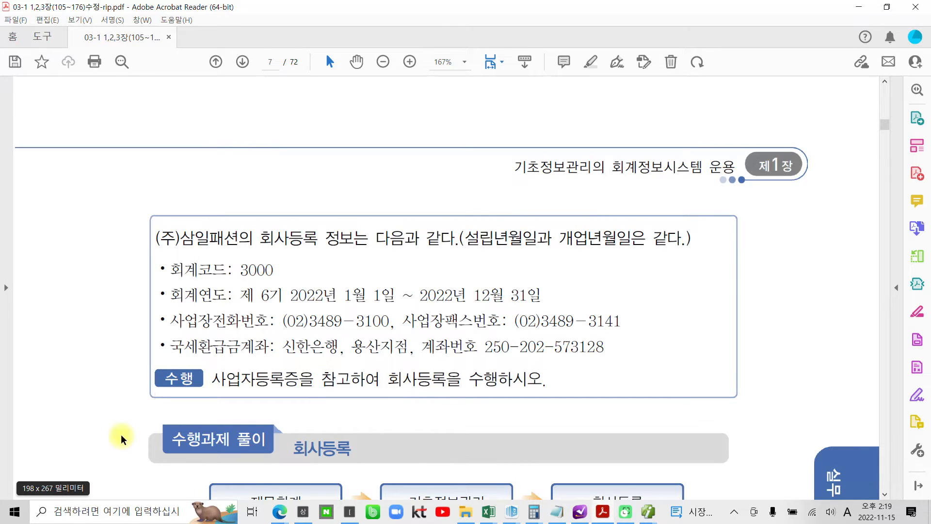
pyautogui.click(648, 514)
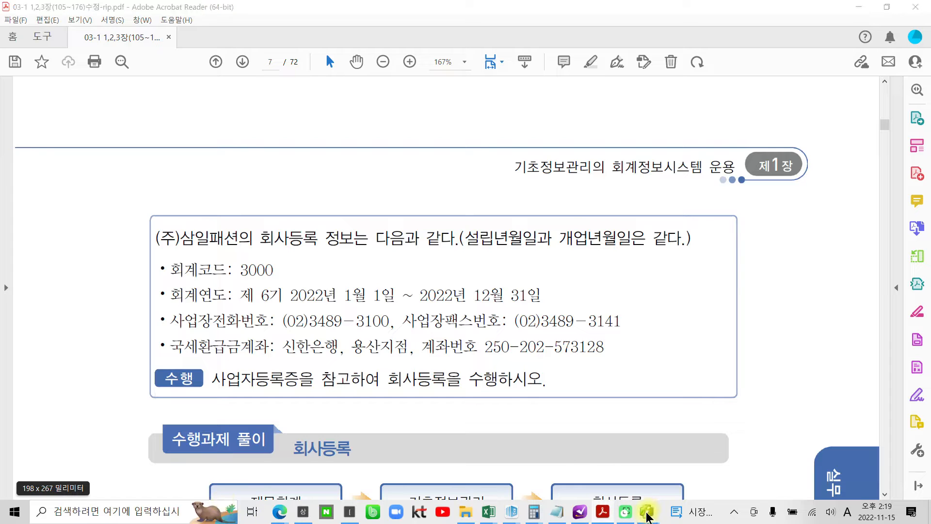
# - Enter the company name (주)삼일패션 in a row, accepting 법인 and 사용
pyautogui.click(685, 490)
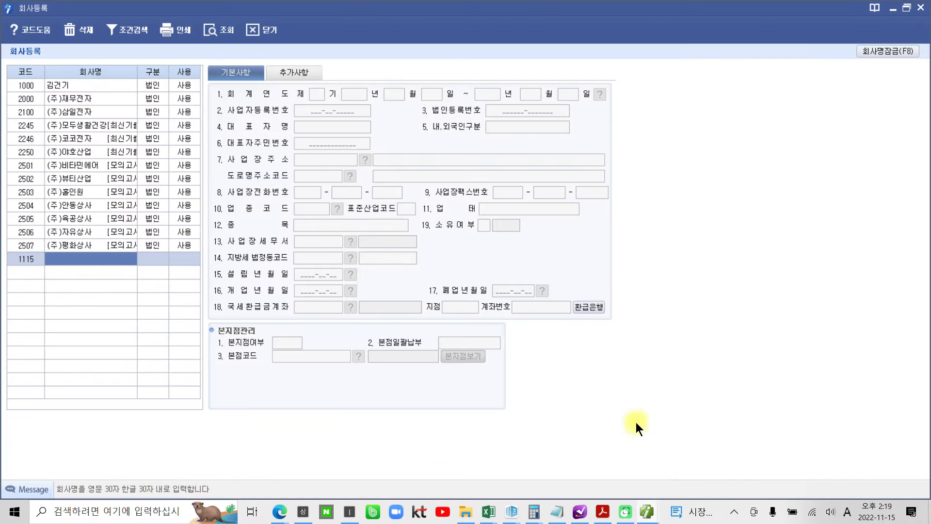
pyautogui.click(87, 251)
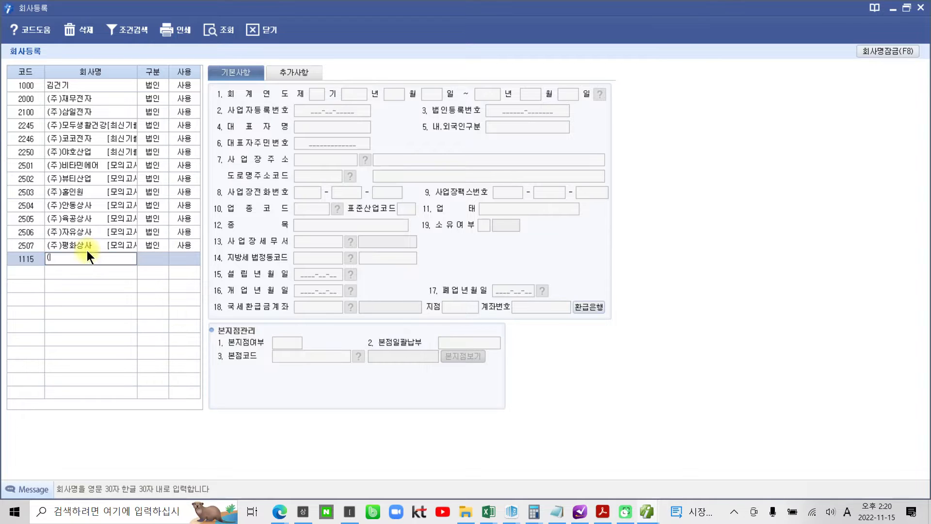
pyautogui.write('(wn)')
pyautogui.press('BackSpace')
pyautogui.press('BackSpace')
pyautogui.press('BackSpace')
pyautogui.press('Hangul')
pyautogui.write('주)삼일패션')
pyautogui.press('Return')
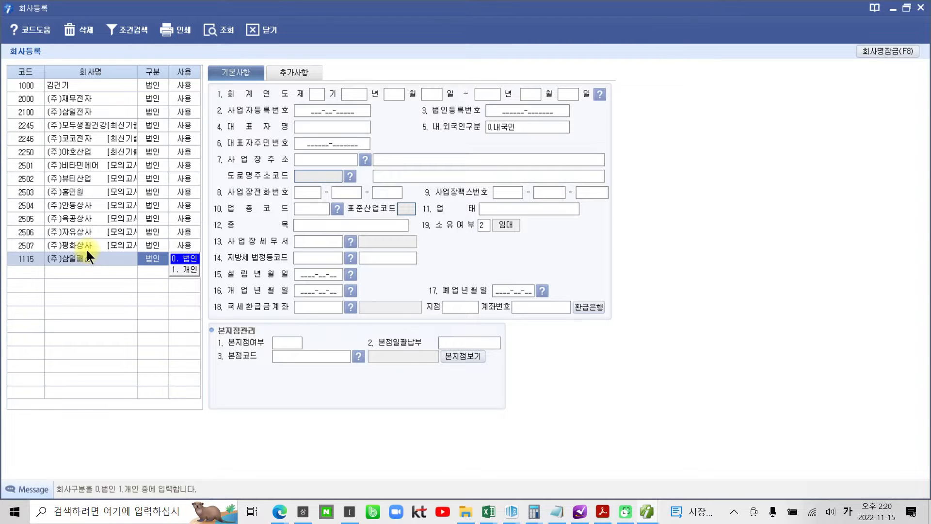
pyautogui.press('Return')
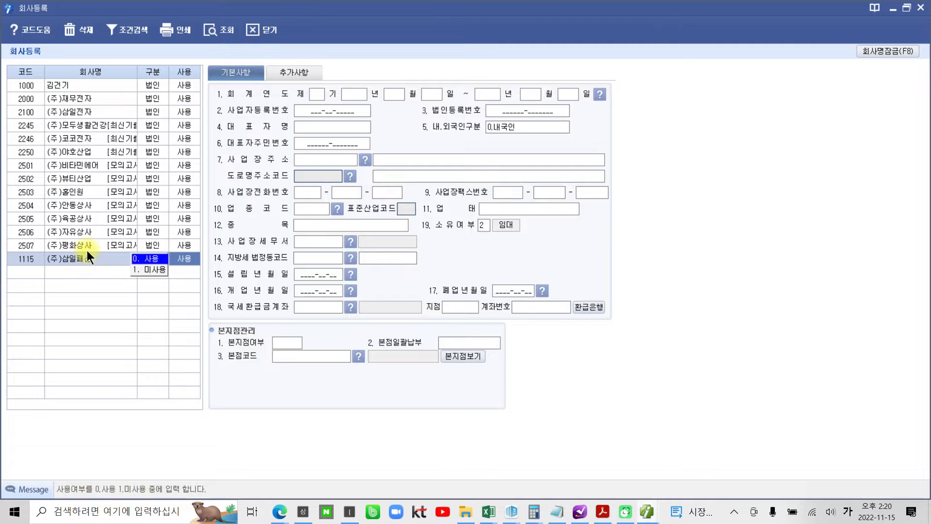
pyautogui.press('Return')
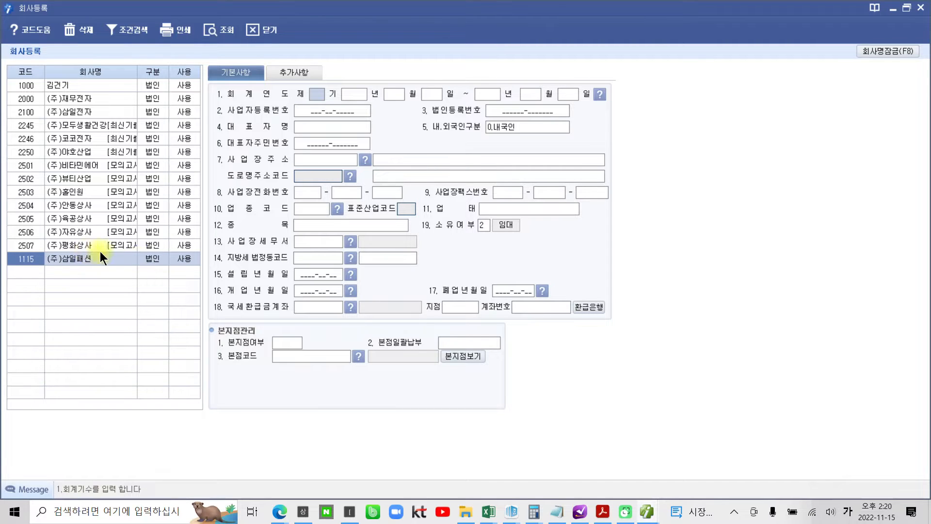
# - Reselect 법인 as the company type, dismiss the error and confirm, keeping the existing usage setting
pyautogui.click(164, 261)
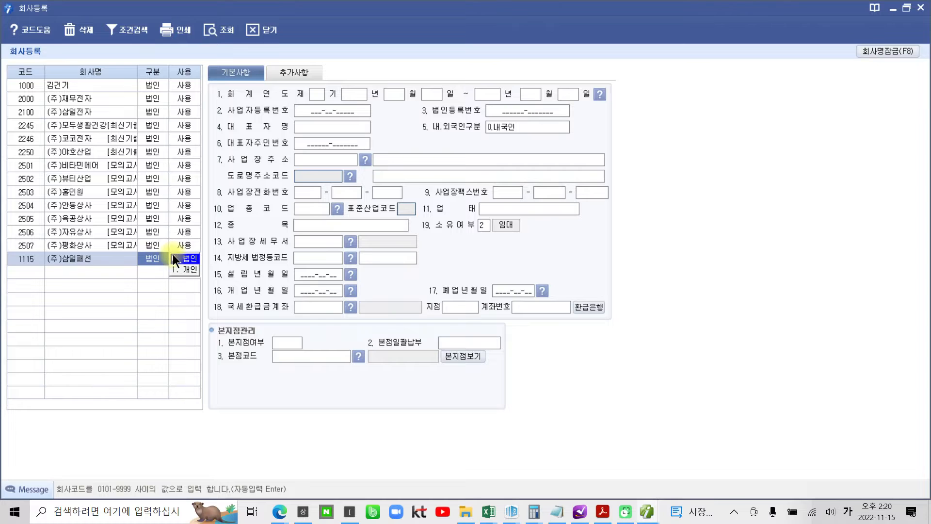
pyautogui.click(173, 254)
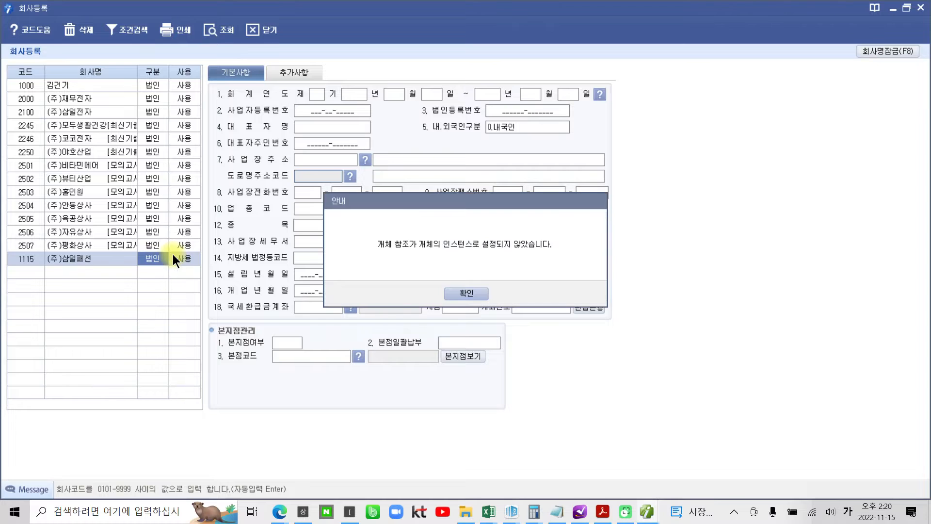
pyautogui.click(473, 292)
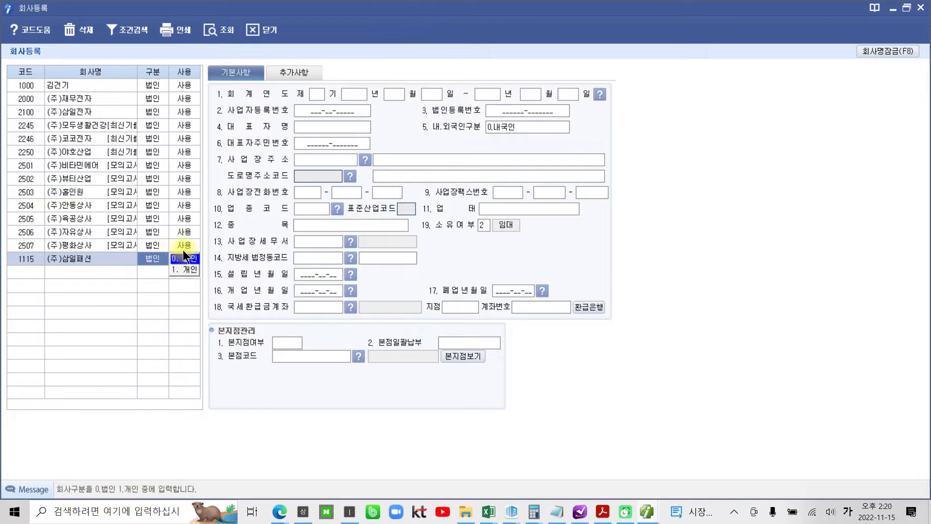
pyautogui.press('Return')
pyautogui.click(455, 284)
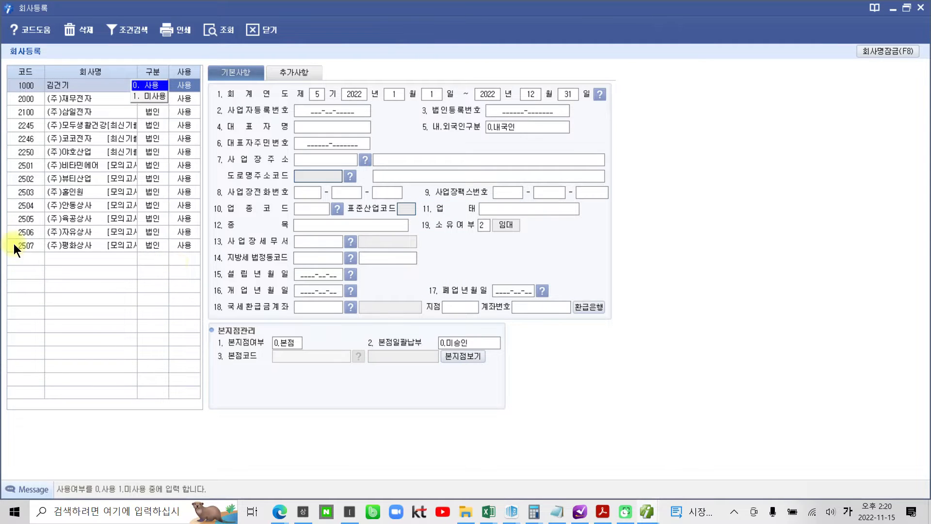
pyautogui.press('Return')
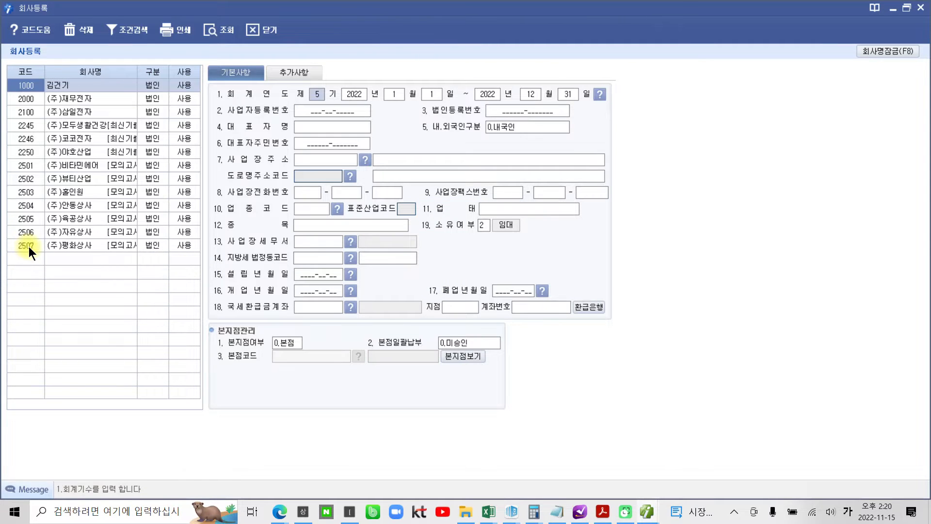
# - Add a new company row with code 1115, name (주)삼일패션, 법인 and 사용
pyautogui.click(28, 249)
pyautogui.click(37, 261)
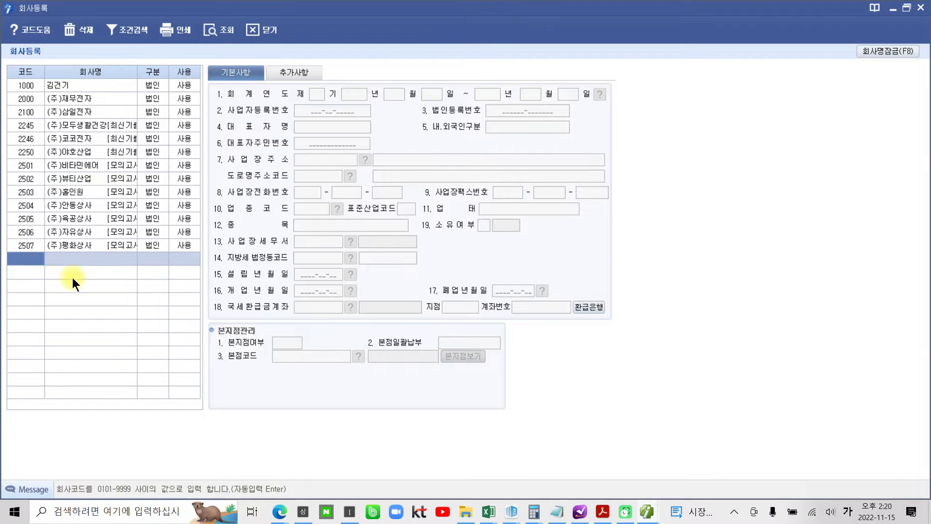
pyautogui.write('1115')
pyautogui.press('Return')
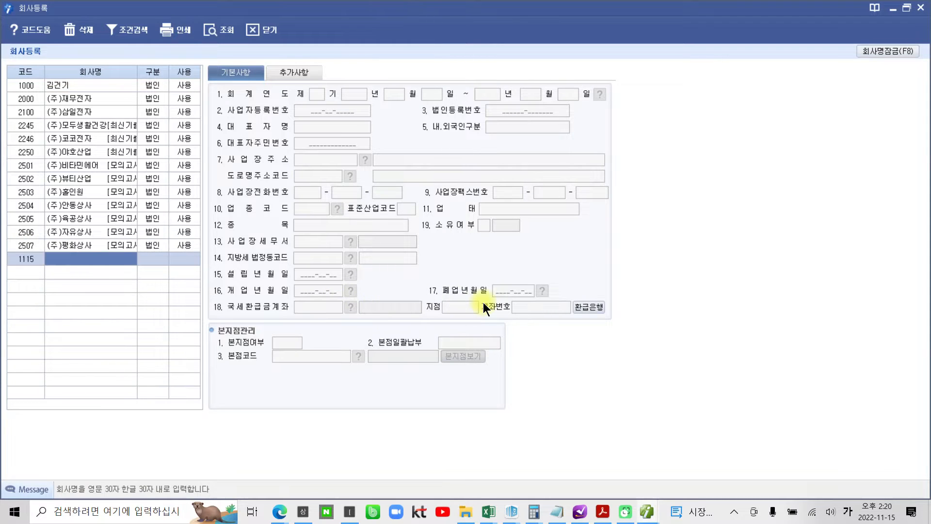
pyautogui.write('(주')
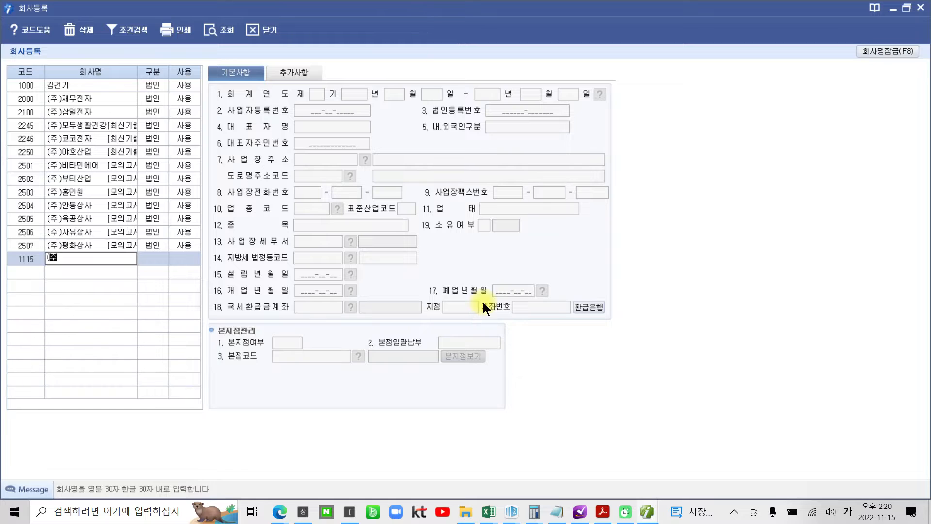
pyautogui.write(')삼일패션')
pyautogui.press('Return')
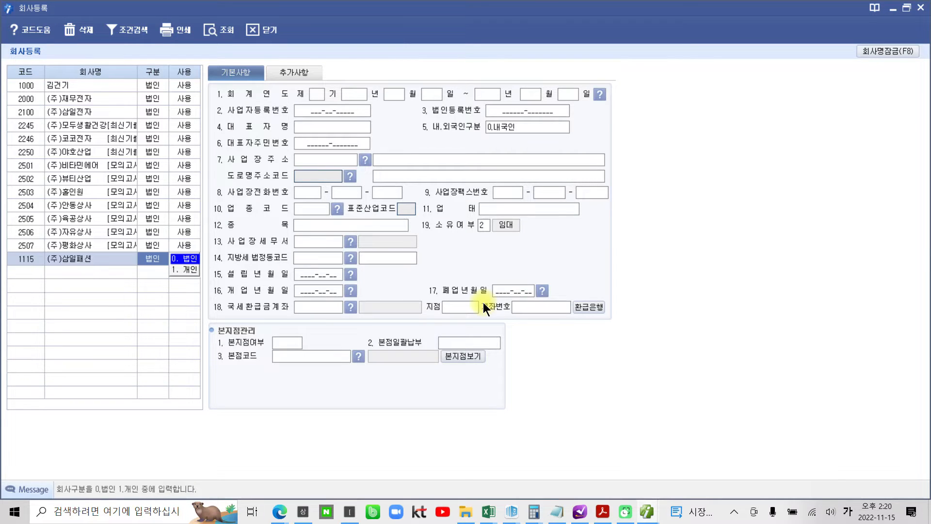
pyautogui.press('Return')
pyautogui.press('Return')
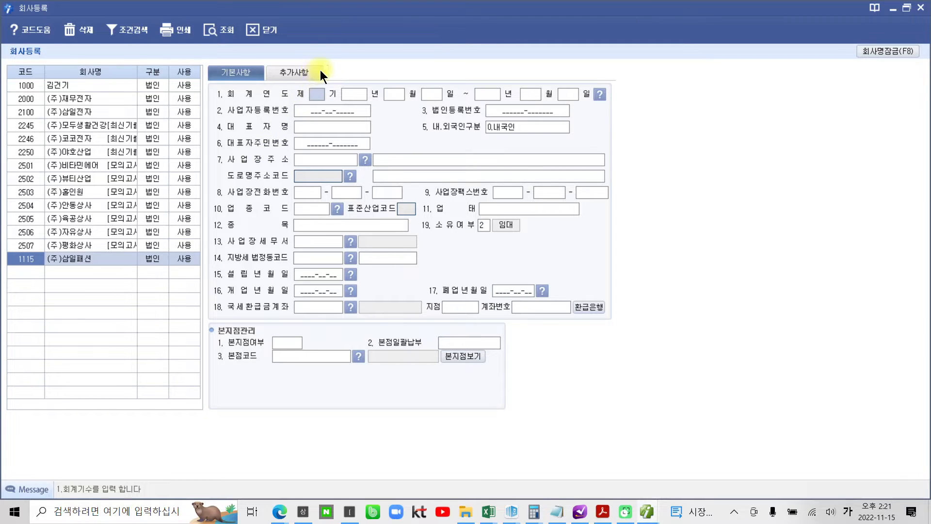
# - Set fiscal term 6 with start year 2022 (correcting 2020), accepting dates 2022-01-01 to 2022-12-31
pyautogui.write('6')
pyautogui.press('Return')
pyautogui.write('2020')
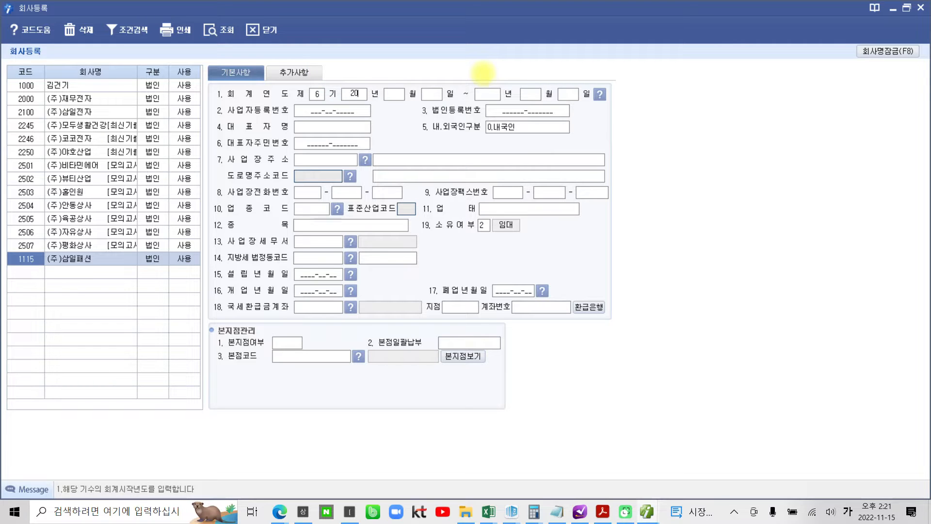
pyautogui.press('Return')
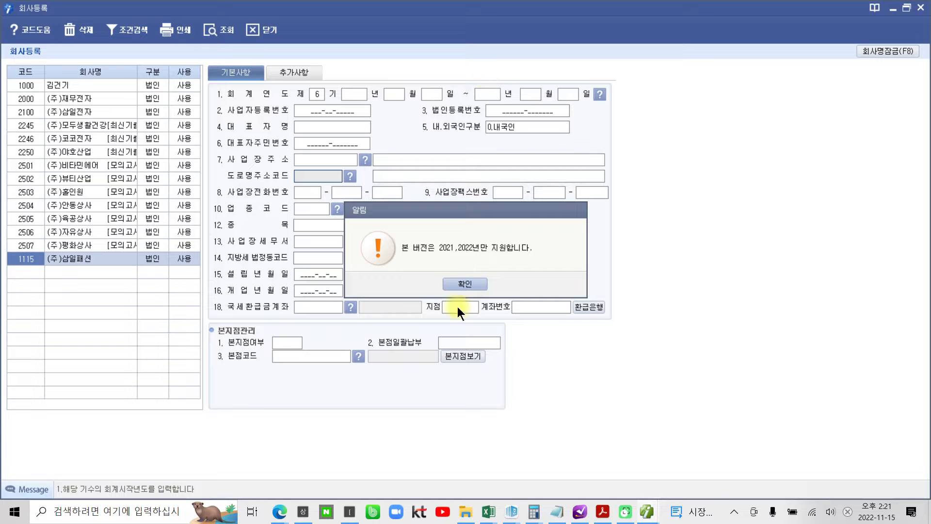
pyautogui.click(460, 287)
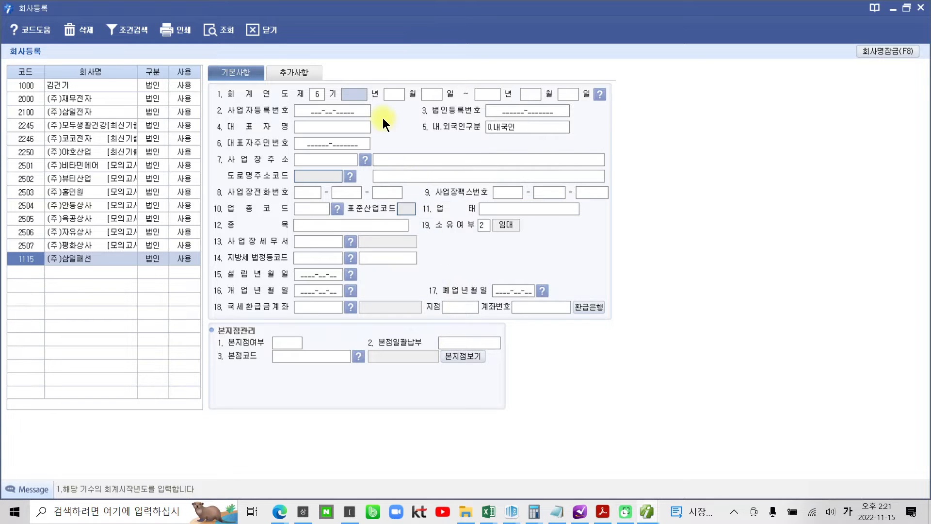
pyautogui.write('2022')
pyautogui.press('Return')
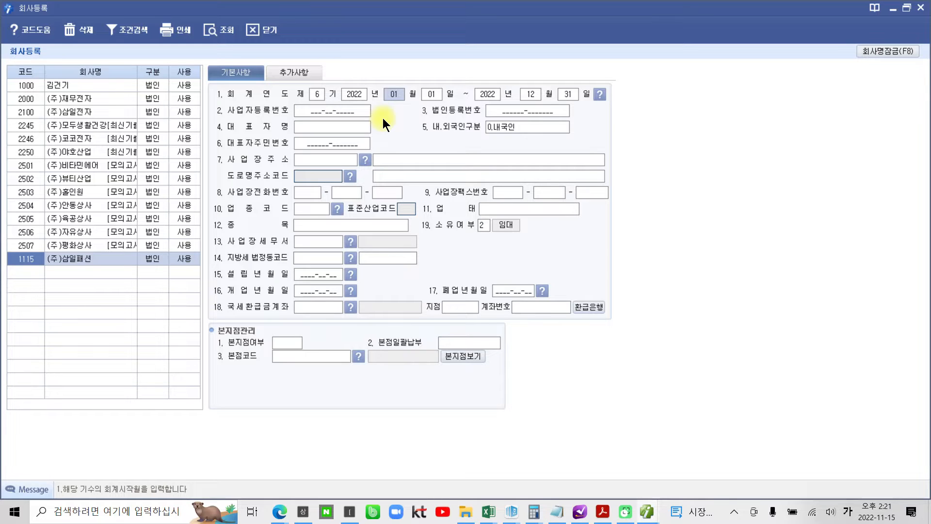
pyautogui.press('Return')
pyautogui.press('Return')
pyautogui.press('Return')
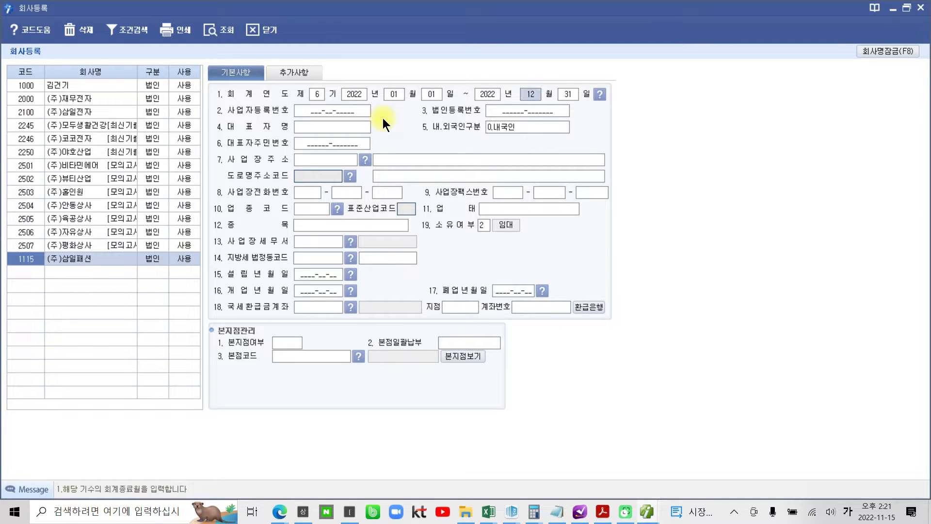
pyautogui.press('Return')
pyautogui.press('Return')
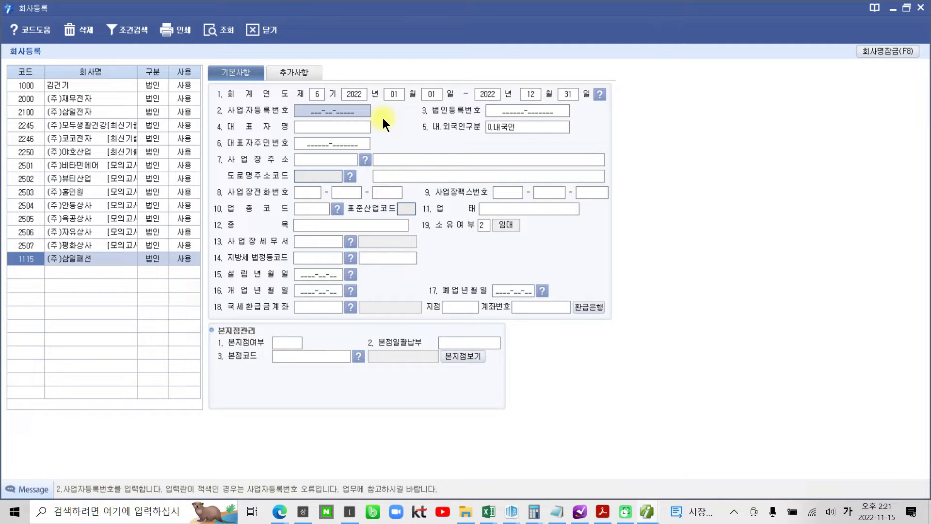
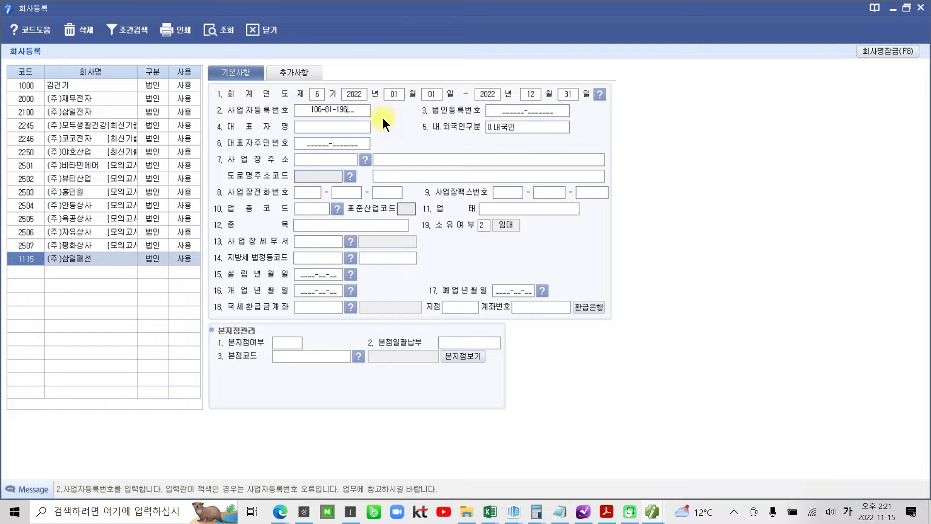
# - Type the business registration number and the corporate registration number
pyautogui.press('Return')
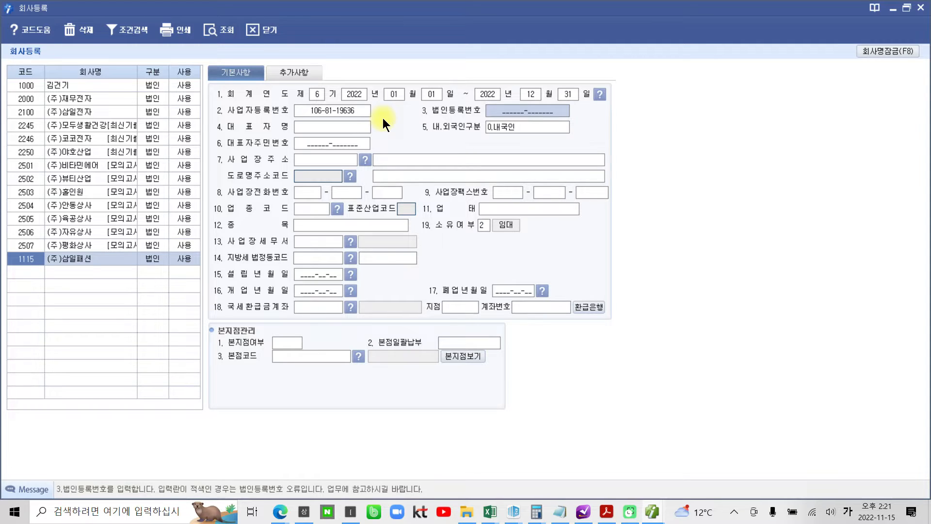
pyautogui.write('11011_-_______')
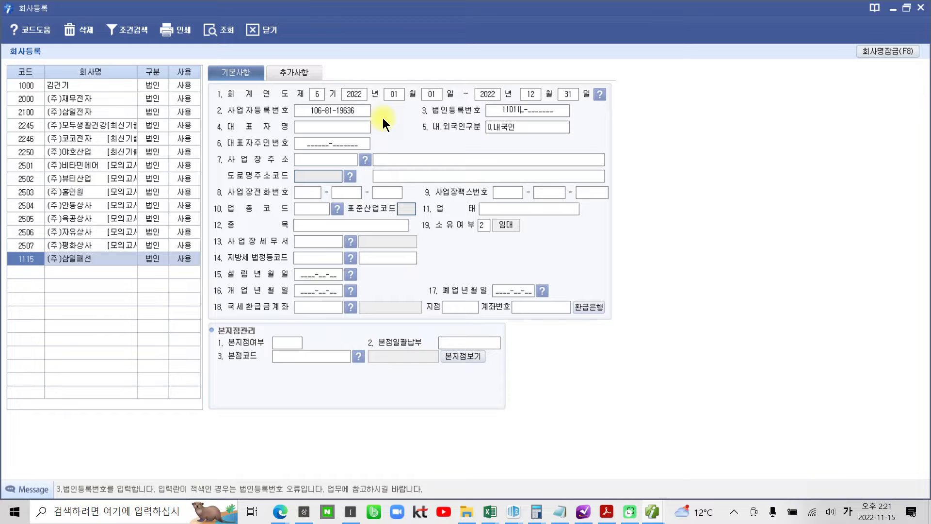
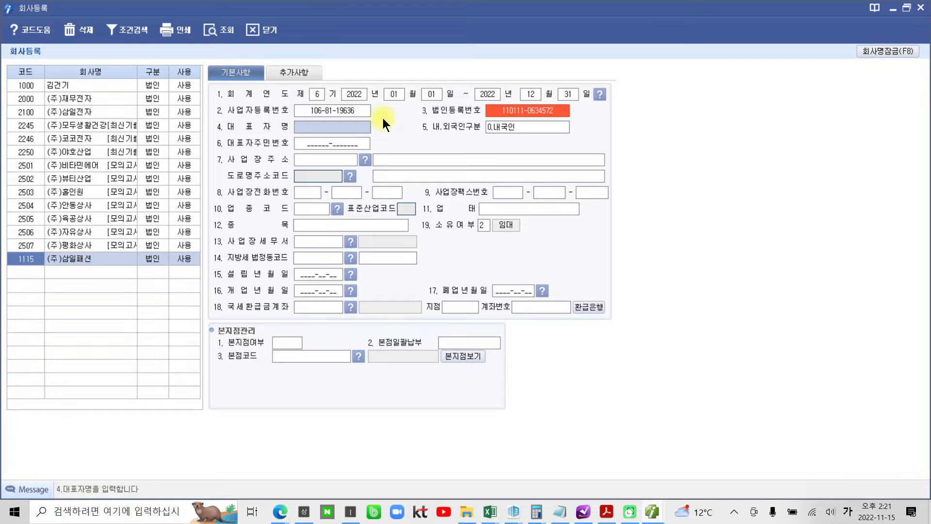
pyautogui.write('11')
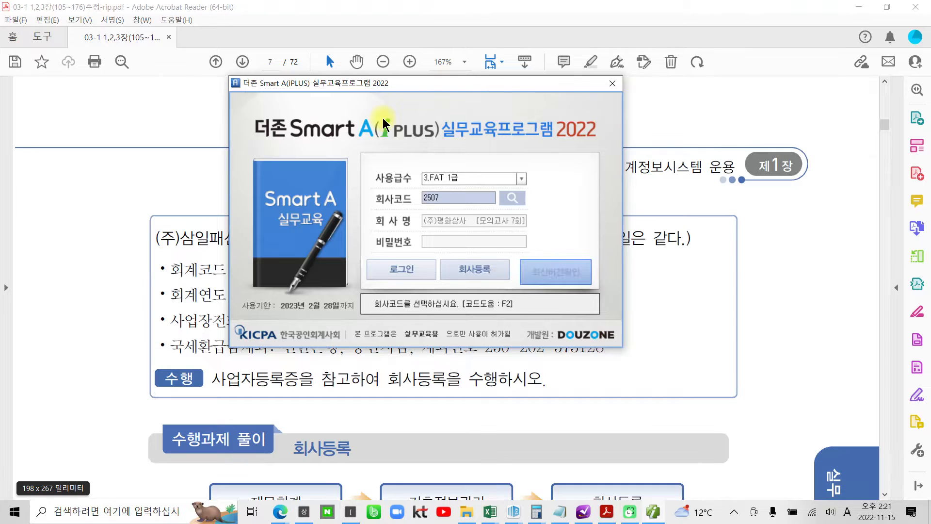
# - Reopen company 1115's registration form and re-enter the corporate registration number
pyautogui.click(494, 275)
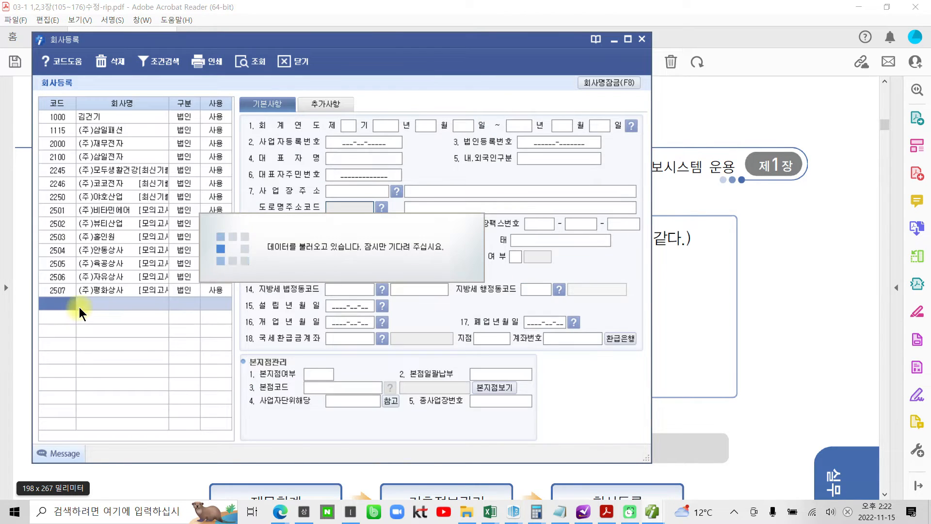
pyautogui.click(128, 130)
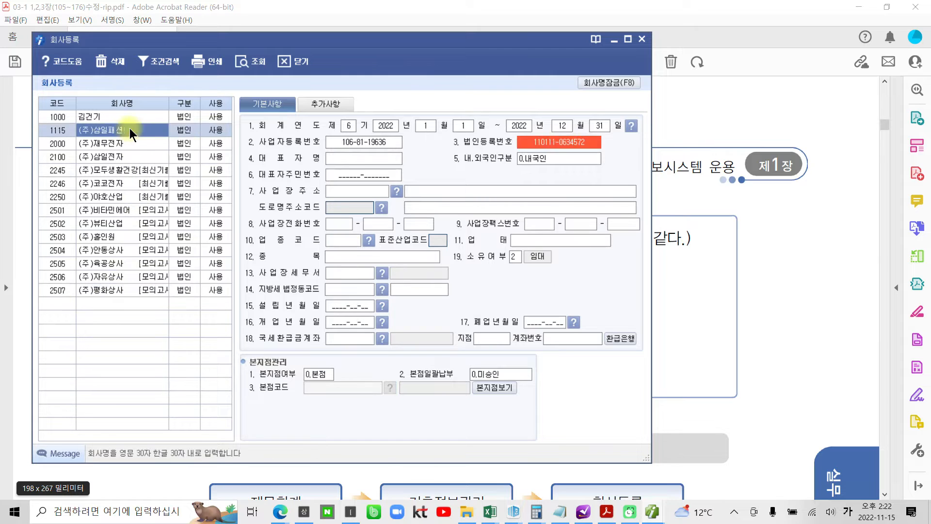
pyautogui.click(553, 143)
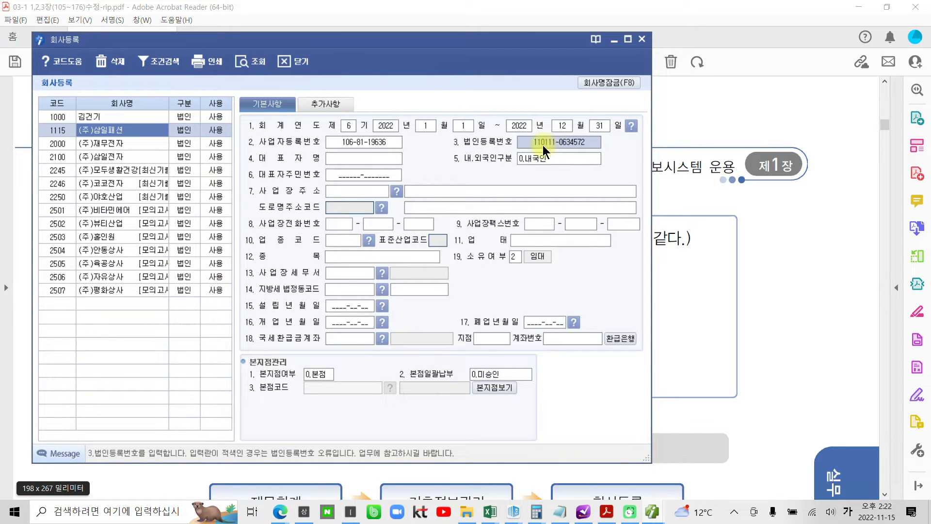
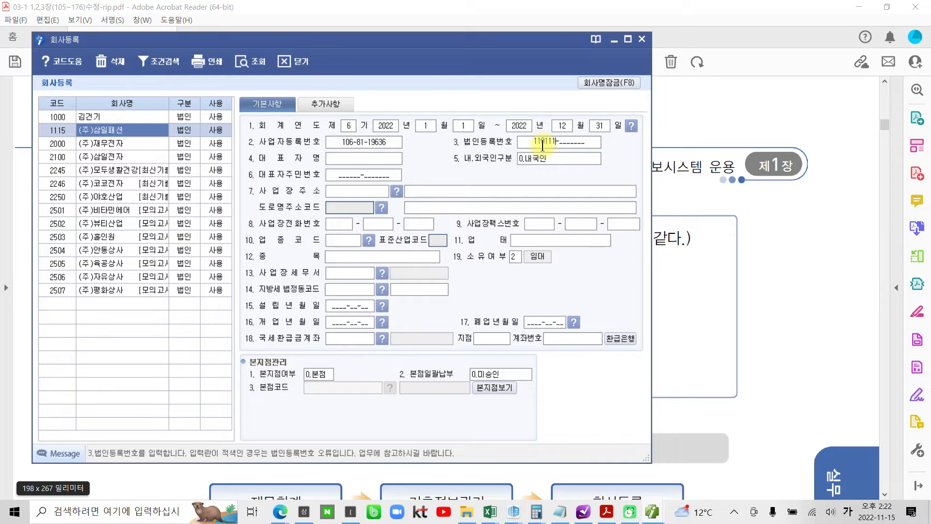
pyautogui.press('Return')
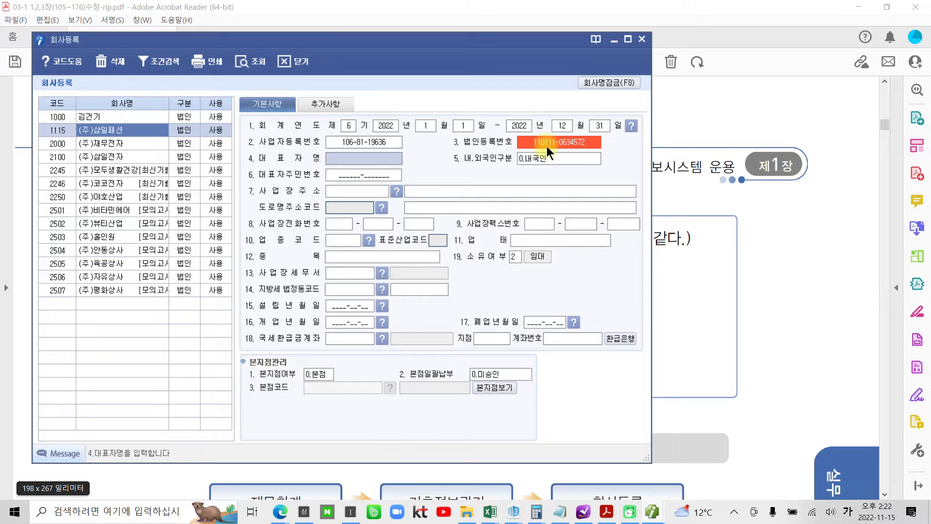
# - Fix the transposed digits in the corporate registration number and confirm it
pyautogui.click(554, 142)
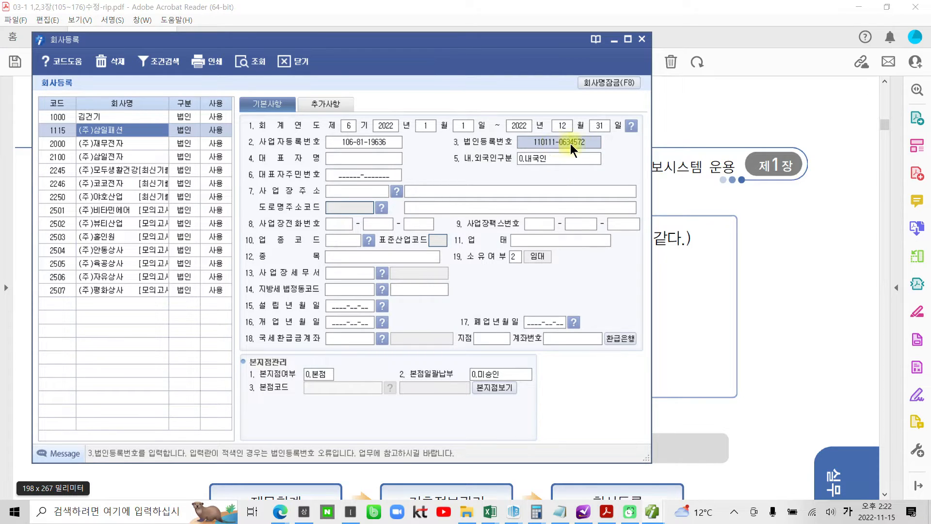
pyautogui.click(579, 142)
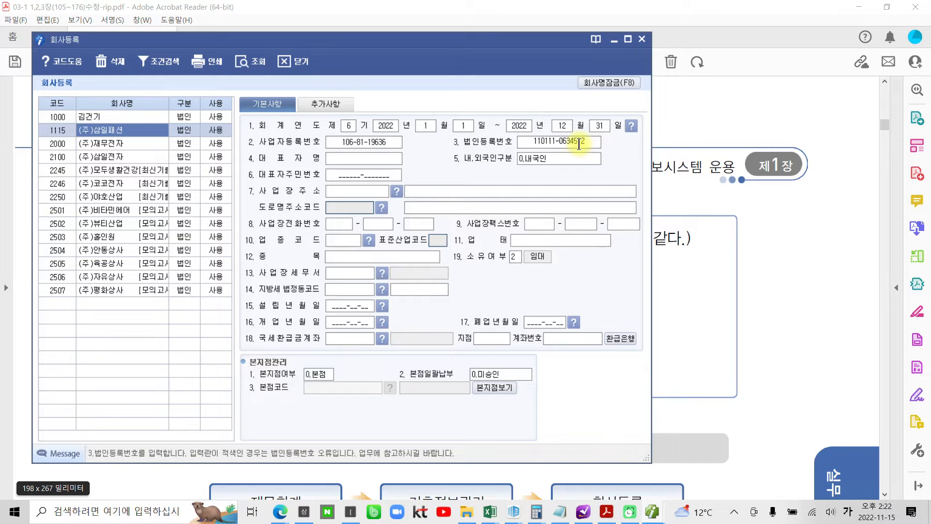
pyautogui.press('BackSpace')
pyautogui.press('BackSpace')
pyautogui.write('75')
pyautogui.press('Return')
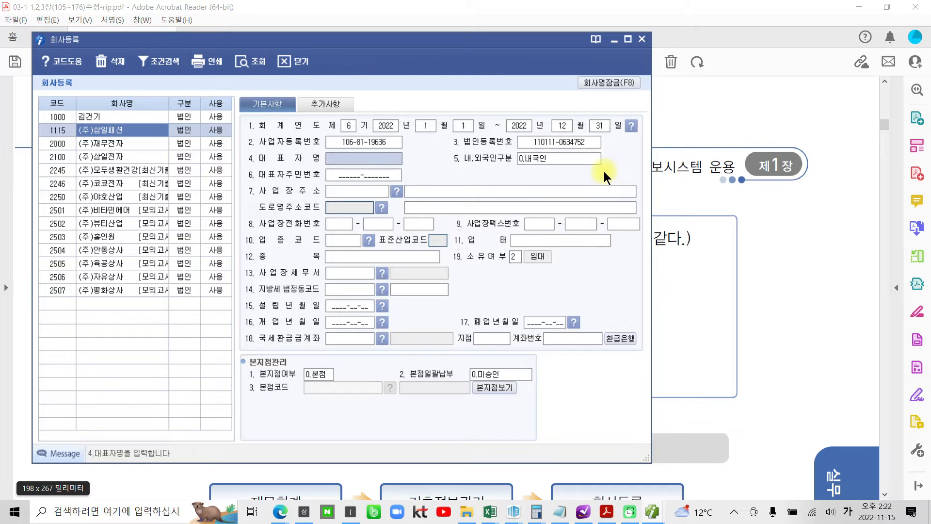
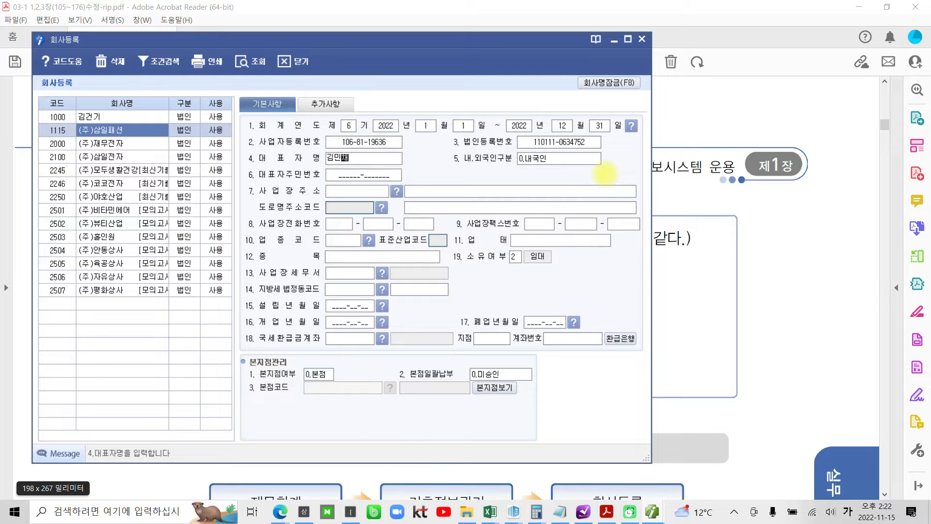
# - Enter the representative's name, keep 0.내국인, and skip the resident number field
pyautogui.press('Return')
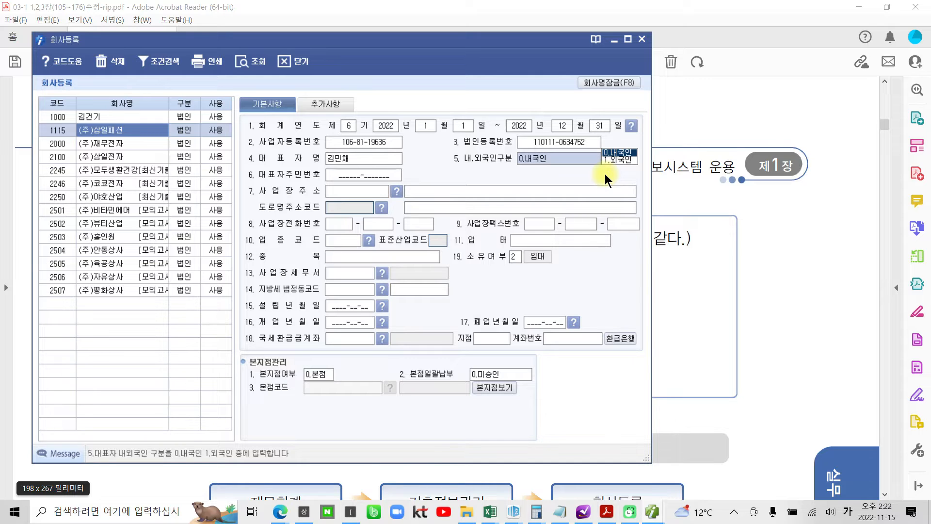
pyautogui.press('Return')
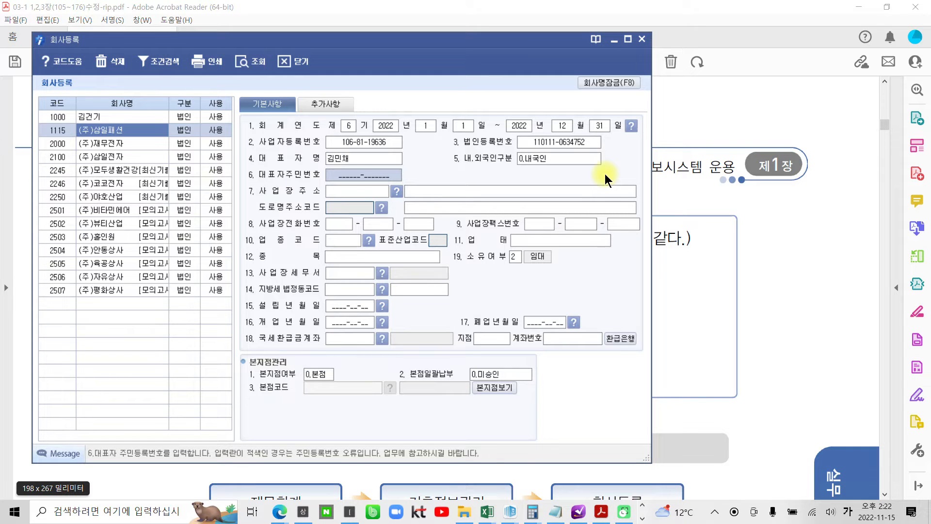
pyautogui.press('Return')
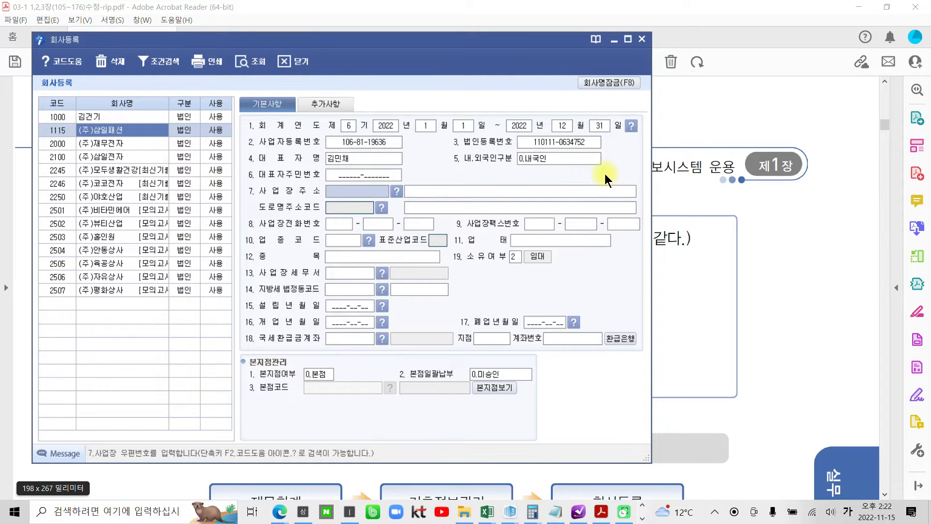
# - Draw on-screen pen marks over parts of the registration form
pyautogui.hotkey('ctrl', '2')
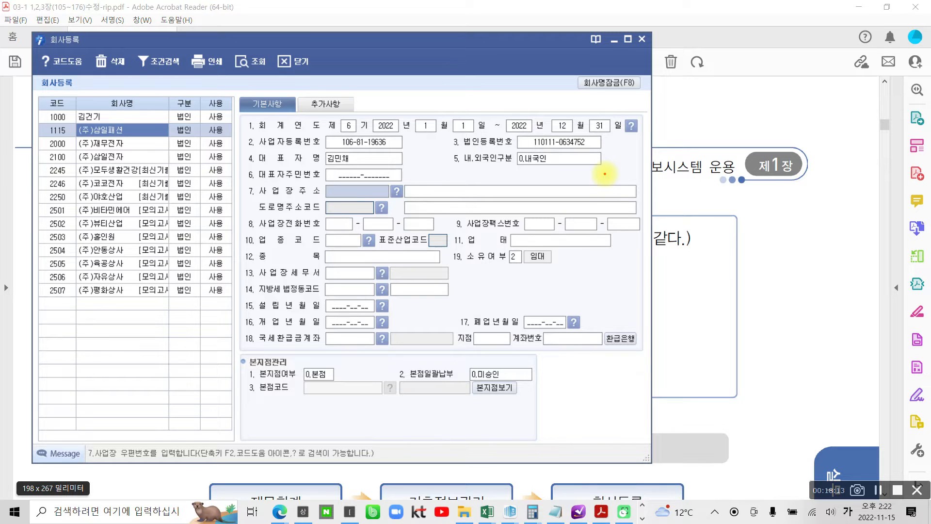
pyautogui.moveTo(232, 255)
pyautogui.mouseDown()
pyautogui.moveTo(227, 276)
pyautogui.moveTo(269, 290)
pyautogui.moveTo(374, 300)
pyautogui.moveTo(465, 280)
pyautogui.moveTo(351, 253)
pyautogui.moveTo(262, 253)
pyautogui.moveTo(238, 266)
pyautogui.mouseUp()
pyautogui.moveTo(348, 297)
pyautogui.mouseDown()
pyautogui.moveTo(333, 278)
pyautogui.moveTo(367, 298)
pyautogui.mouseUp()
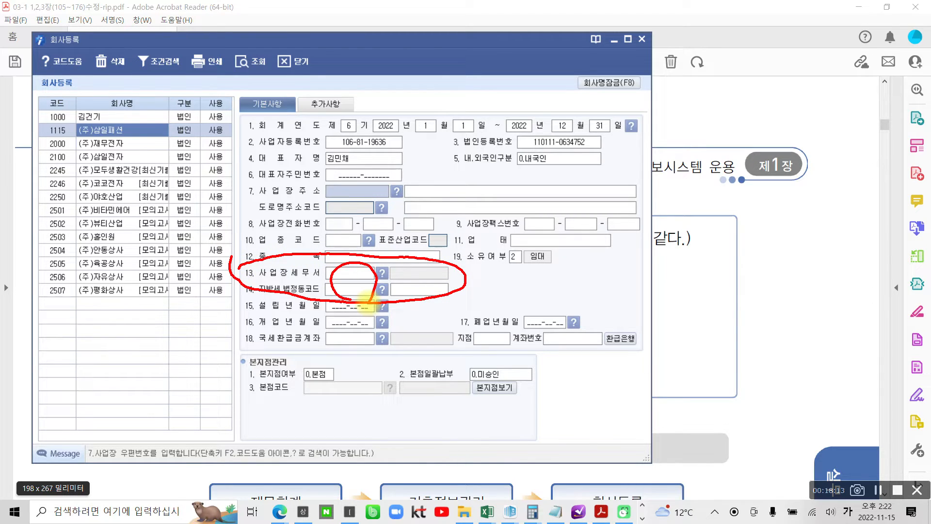
pyautogui.moveTo(403, 183)
pyautogui.mouseDown()
pyautogui.moveTo(378, 190)
pyautogui.moveTo(407, 204)
pyautogui.mouseUp()
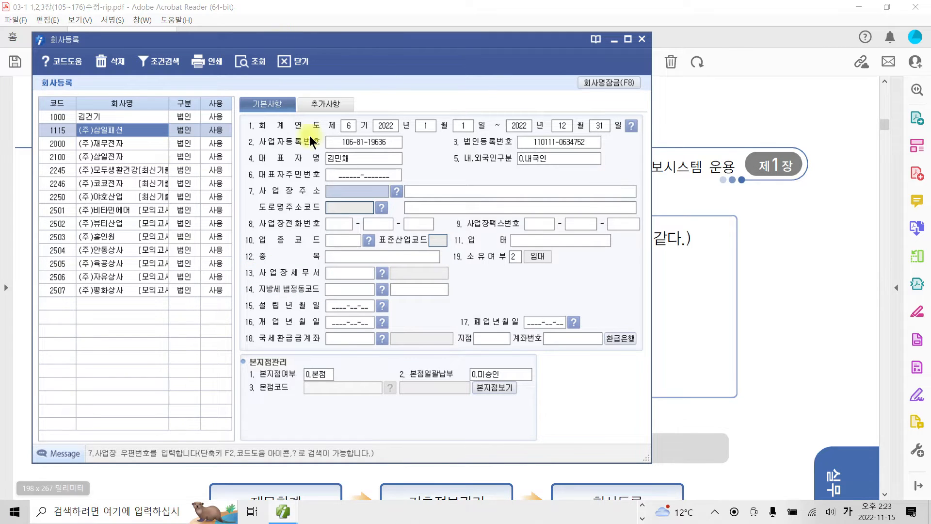
# - Look up the business address by road name in 서울특별시 용산구 and apply it, auto-filling tax office 106 용산
pyautogui.click(396, 191)
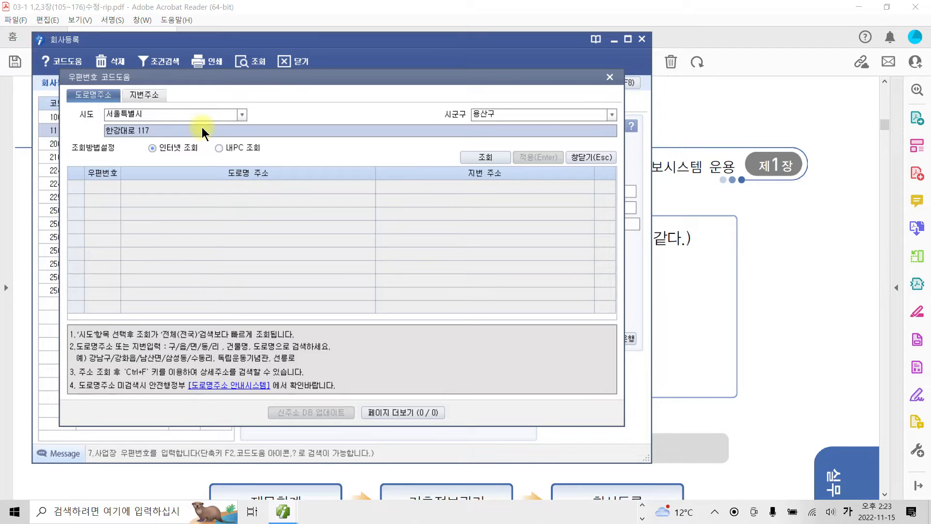
pyautogui.press('Return')
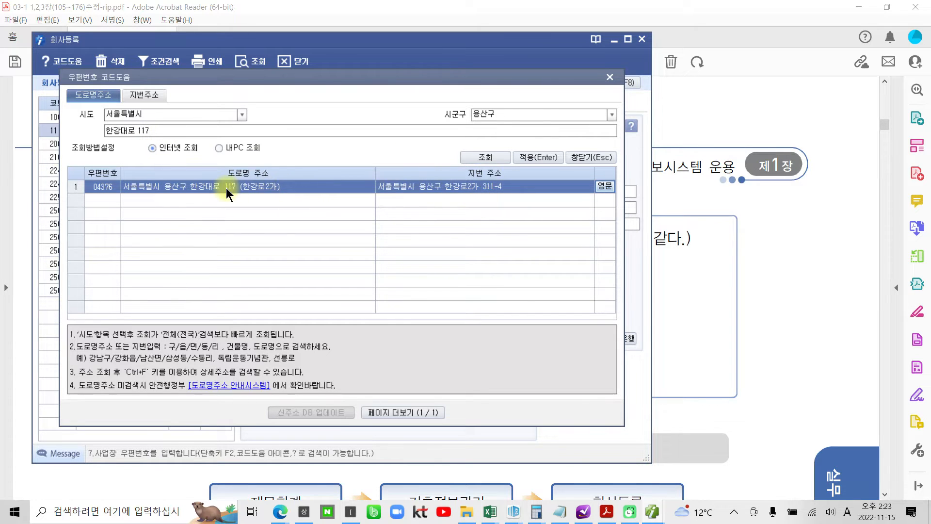
pyautogui.click(542, 158)
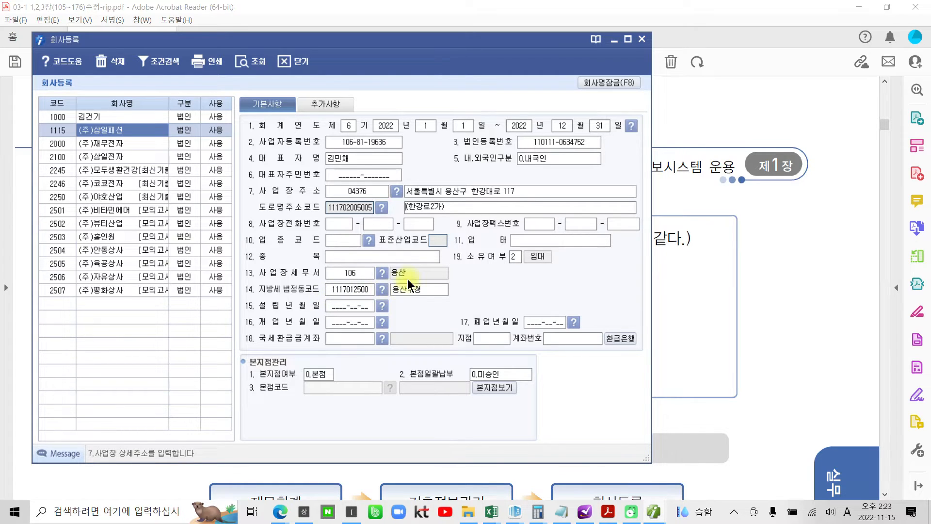
# - Enter the business phone number in its three boxes
pyautogui.click(341, 227)
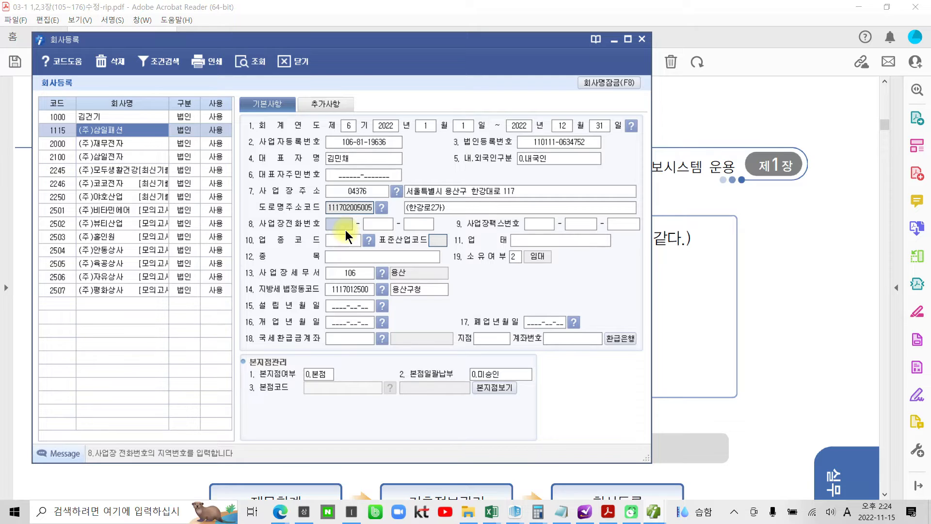
pyautogui.press('Return')
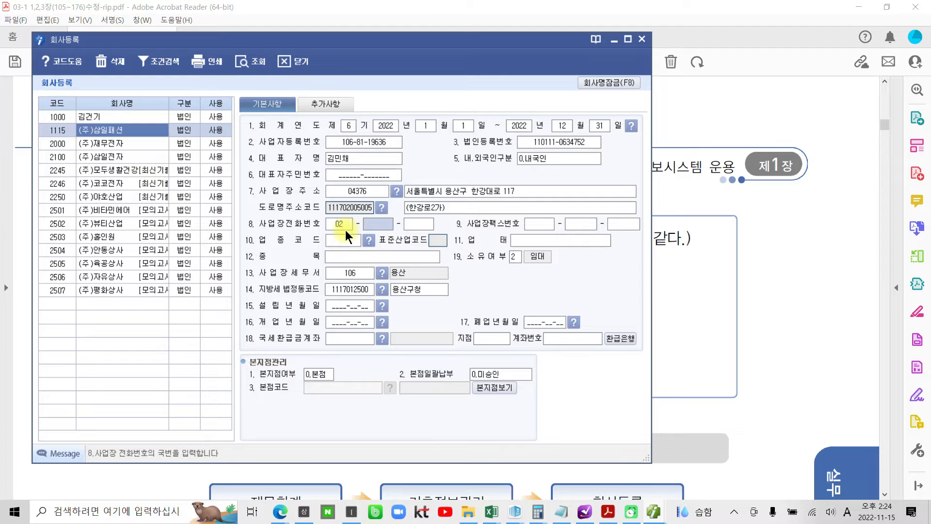
pyautogui.press('Return')
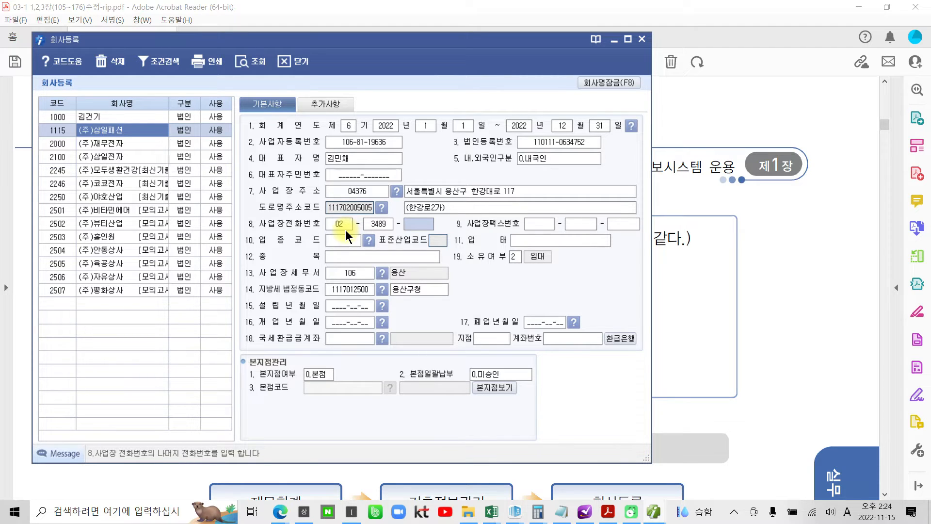
pyautogui.press('Return')
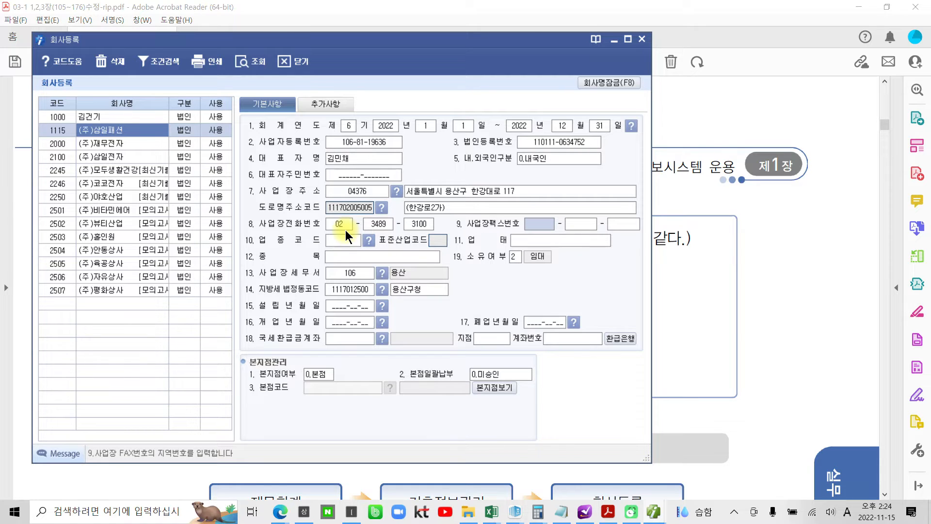
# - Enter the fax number in its three boxes
pyautogui.press('Return')
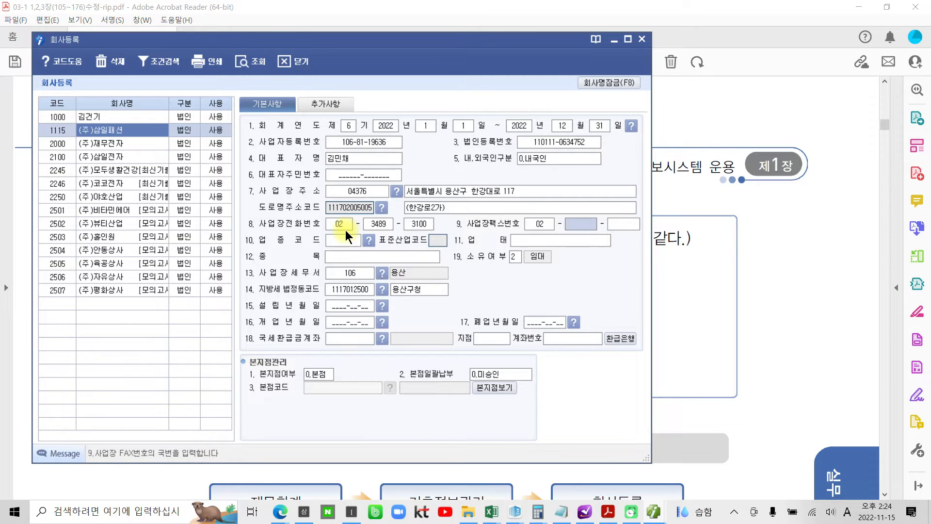
pyautogui.press('Return')
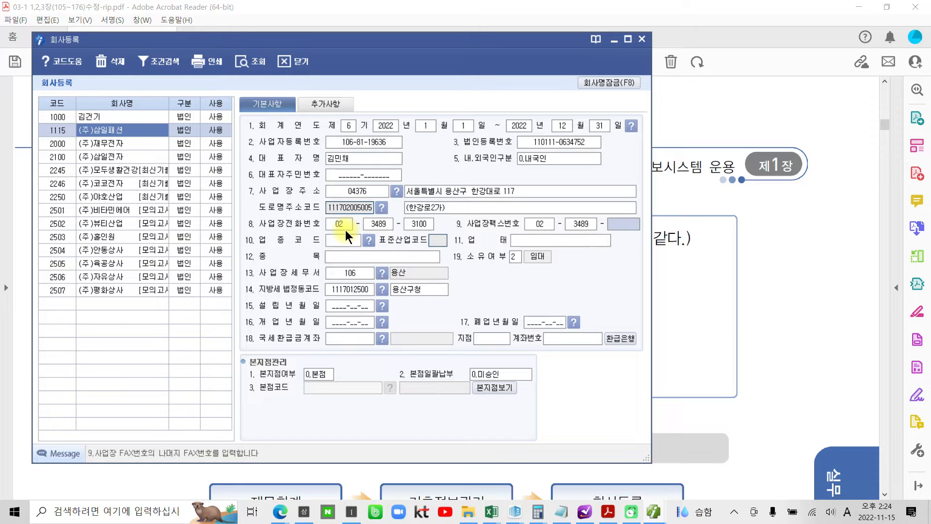
pyautogui.press('Return')
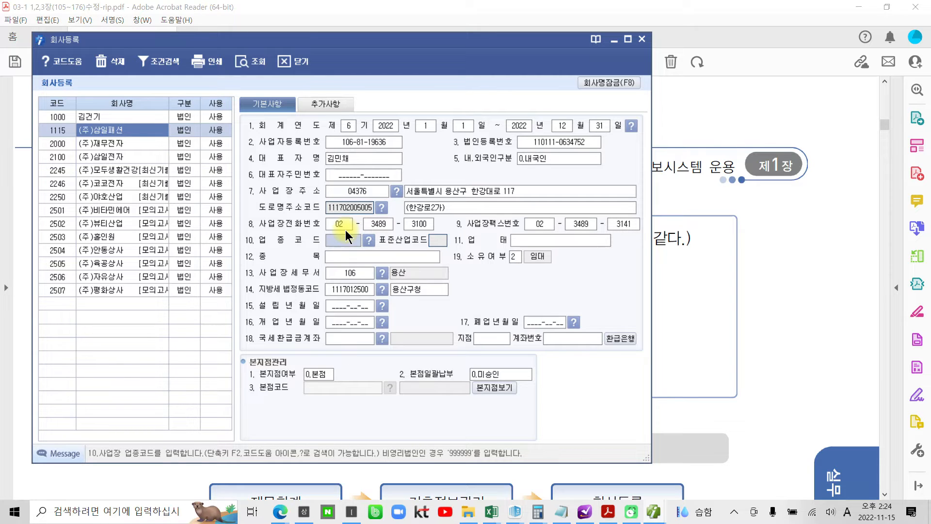
# - Set business type 도소매 and item 의류, keeping ownership as 2 임대
pyautogui.click(542, 243)
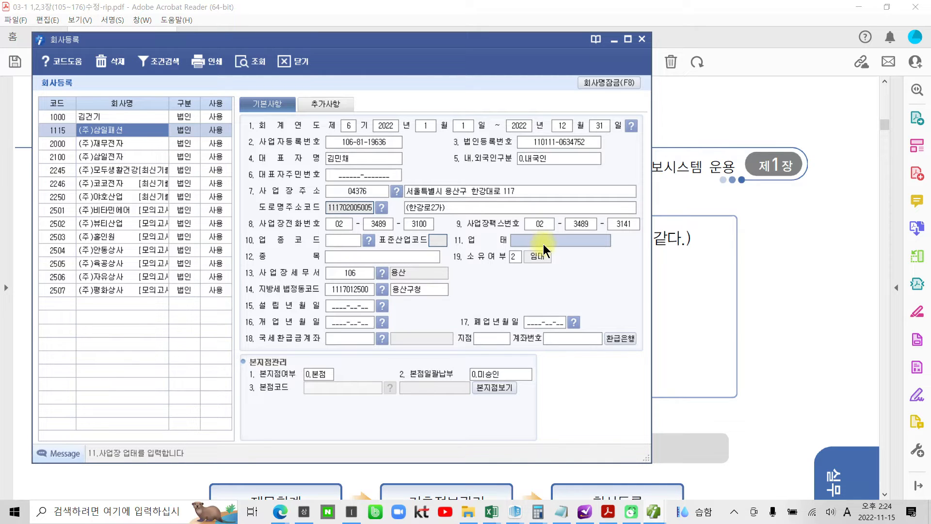
pyautogui.write('ehthaol')
pyautogui.press('BackSpace')
pyautogui.press('BackSpace')
pyautogui.press('BackSpace')
pyautogui.press('BackSpace')
pyautogui.press('BackSpace')
pyautogui.press('BackSpace')
pyautogui.press('BackSpace')
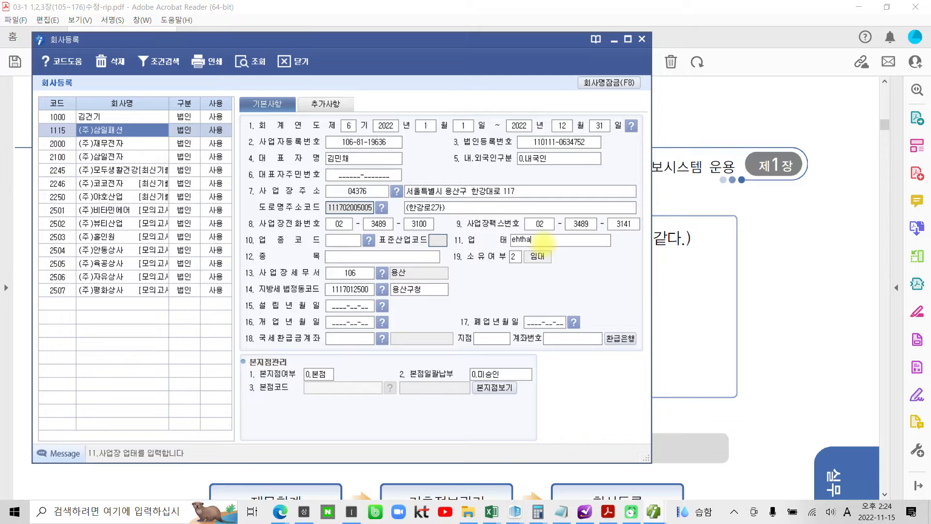
pyautogui.press('Hangul')
pyautogui.write('도소매')
pyautogui.press('Return')
pyautogui.write('의류')
pyautogui.press('Return')
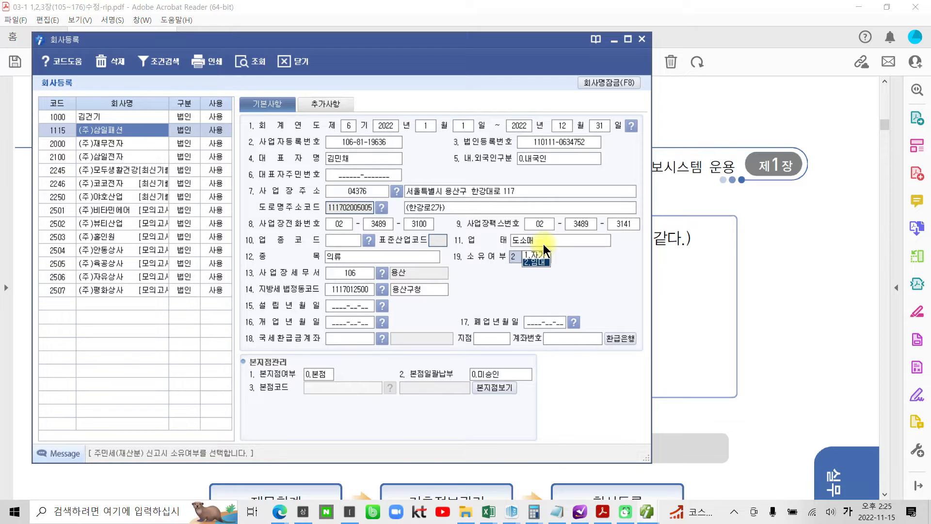
pyautogui.press('Return')
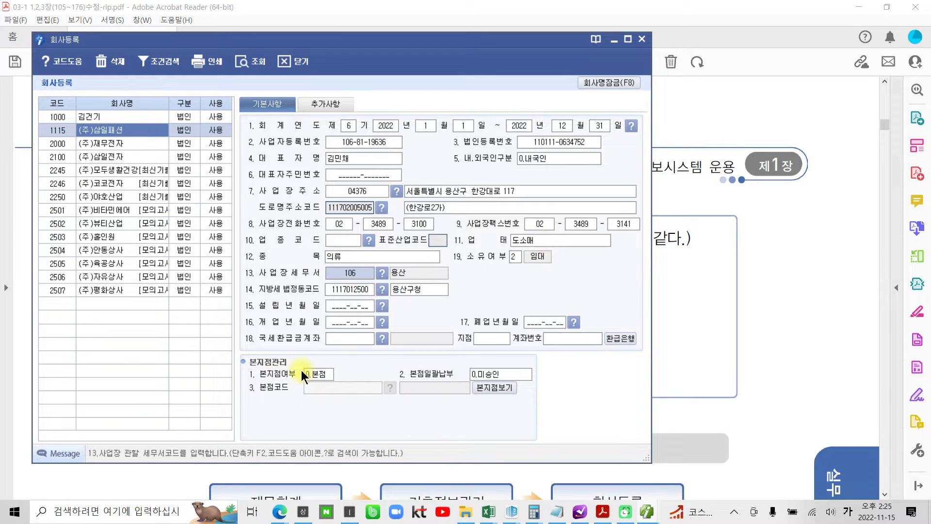
# - Enter founding and opening dates both as 2017-11-17
pyautogui.click(329, 304)
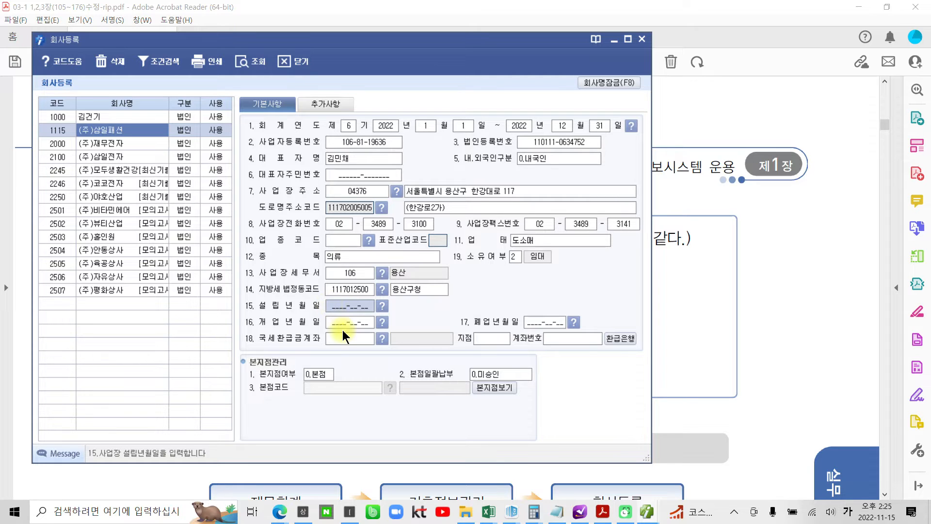
pyautogui.write('2')
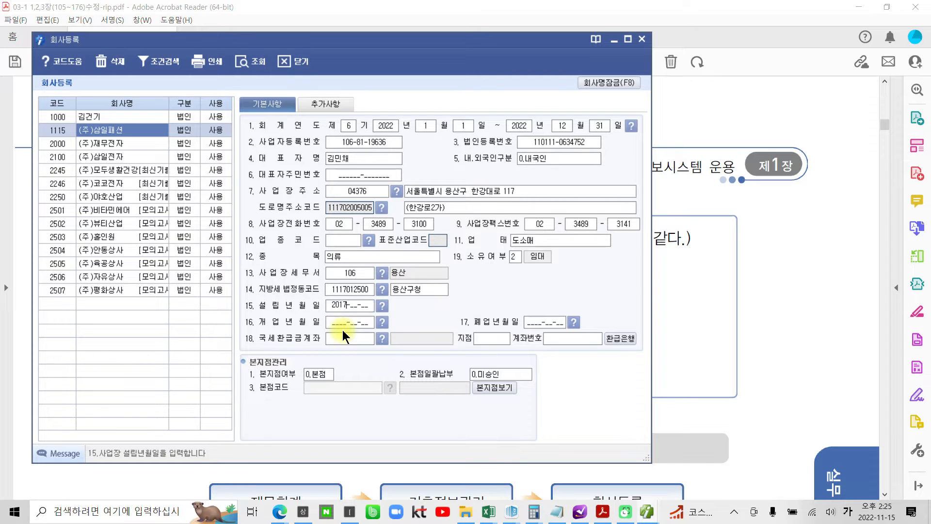
pyautogui.write('0171117')
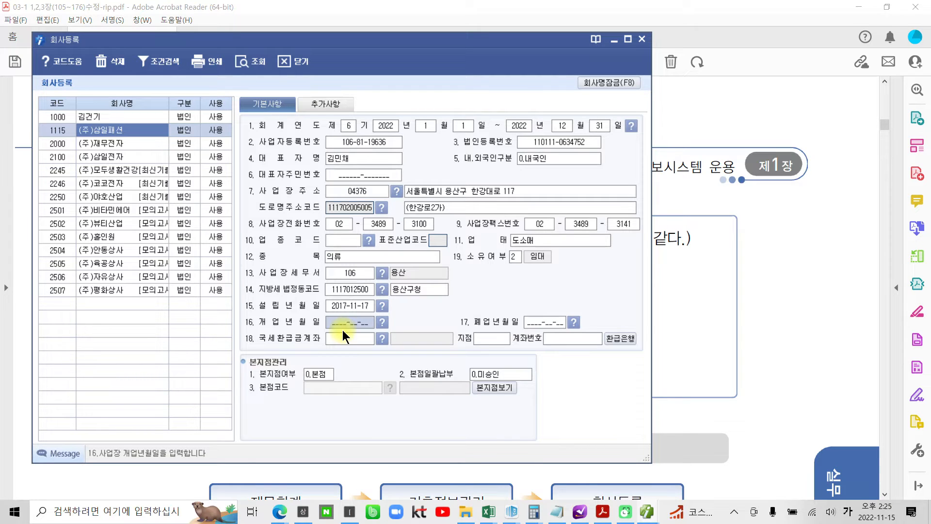
pyautogui.write('20171117')
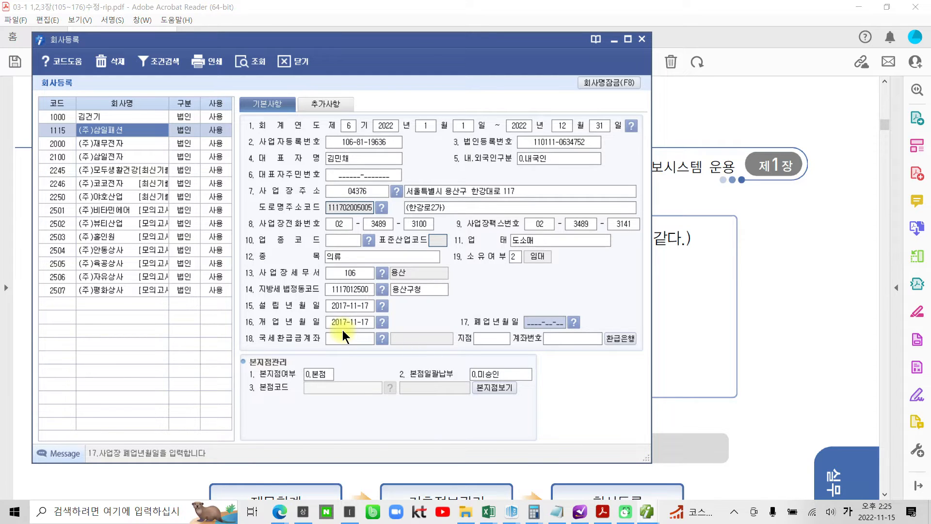
pyautogui.press('Return')
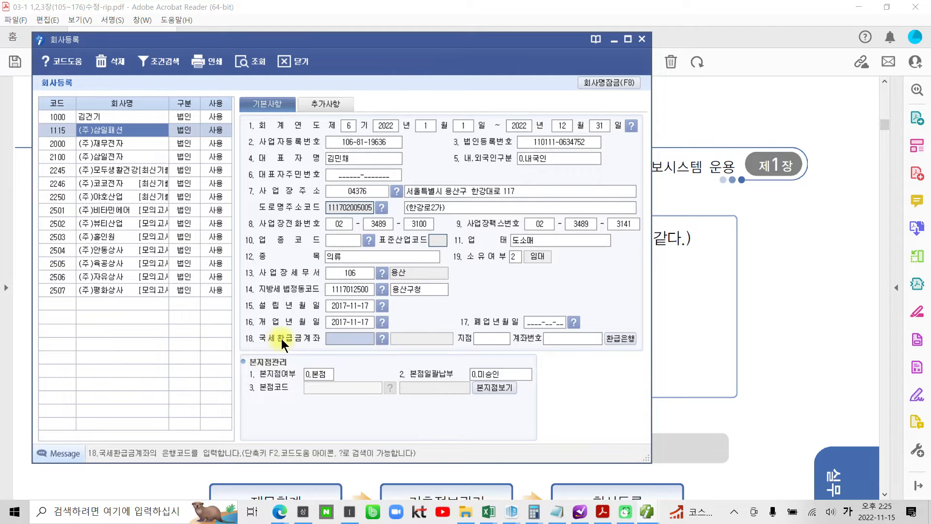
# - Search the bank list for 신한 and set the refund bank to 088 신한은행
pyautogui.click(382, 339)
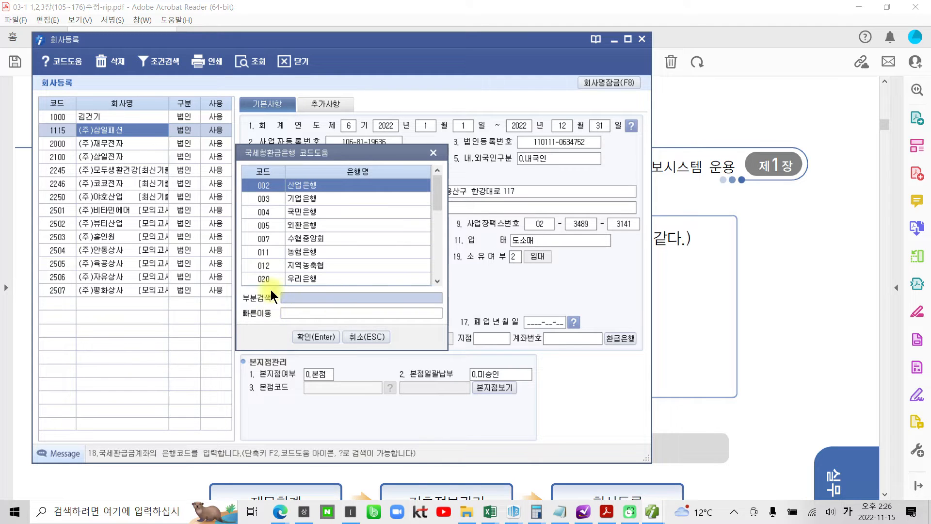
pyautogui.click(292, 297)
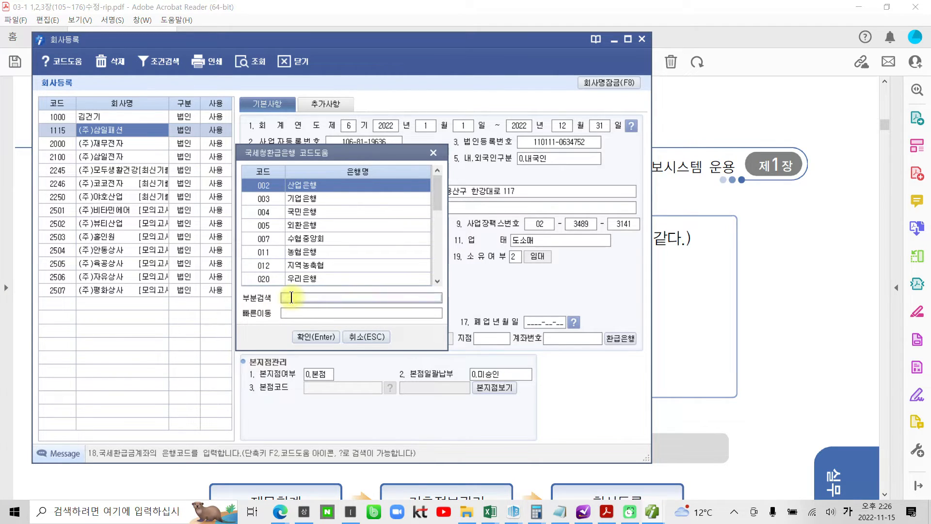
pyautogui.write('신한')
pyautogui.press('Return')
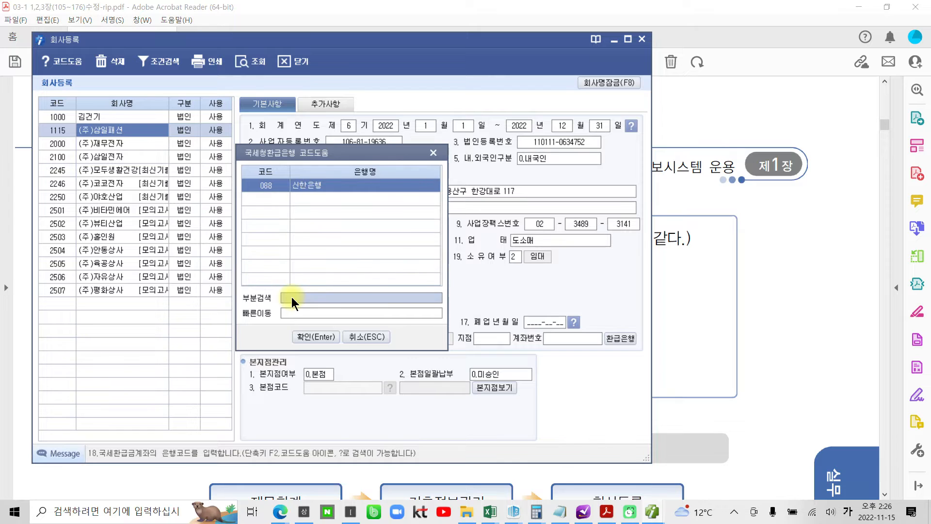
pyautogui.click(321, 337)
# - Enter branch 용산지점 and the refund account number
pyautogui.click(502, 340)
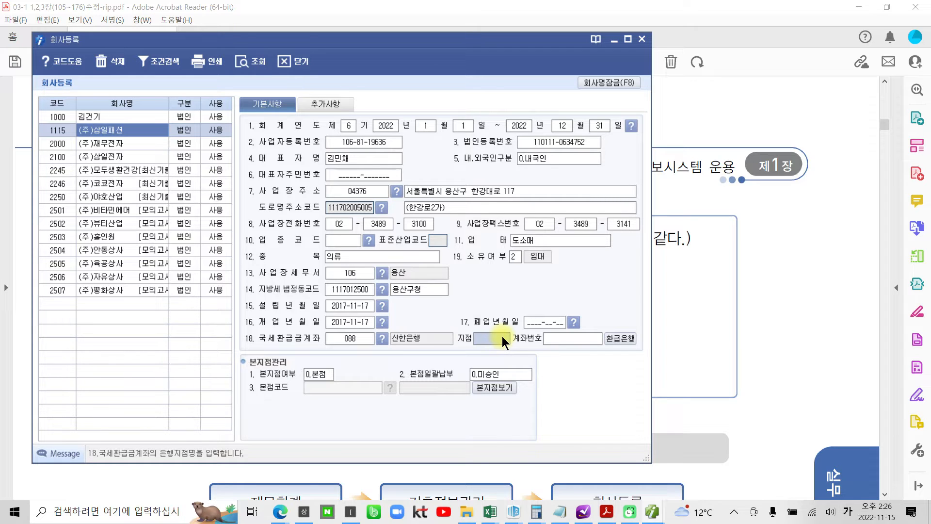
pyautogui.write('ㅇ')
pyautogui.write('용산지저')
pyautogui.write('ㅁ')
pyautogui.press('Return')
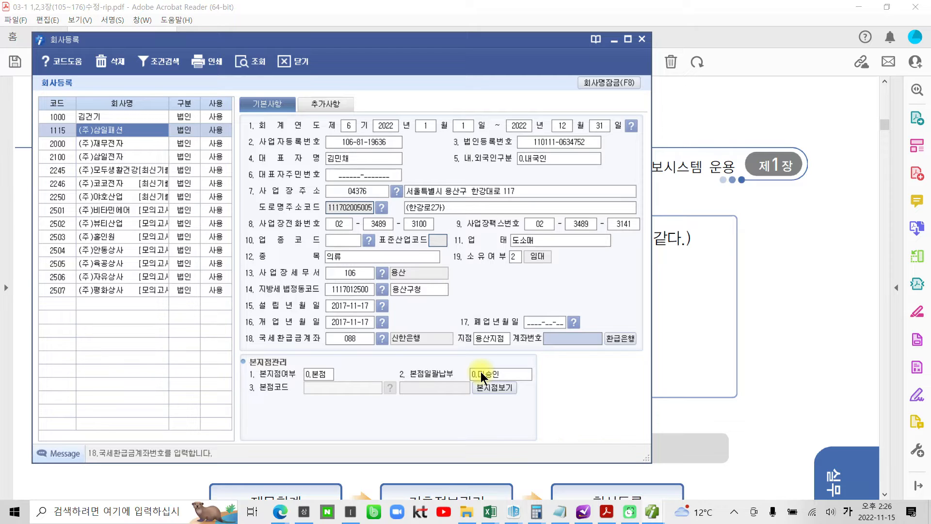
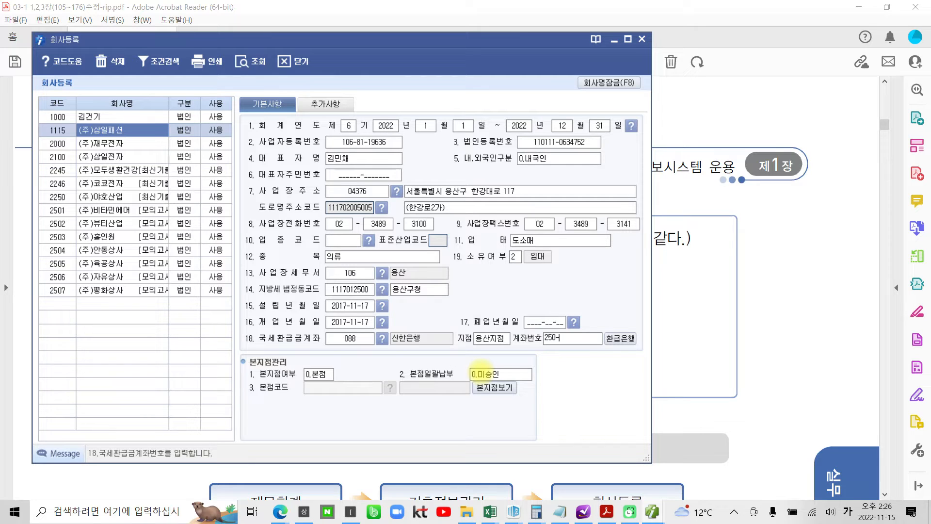
pyautogui.press('Return')
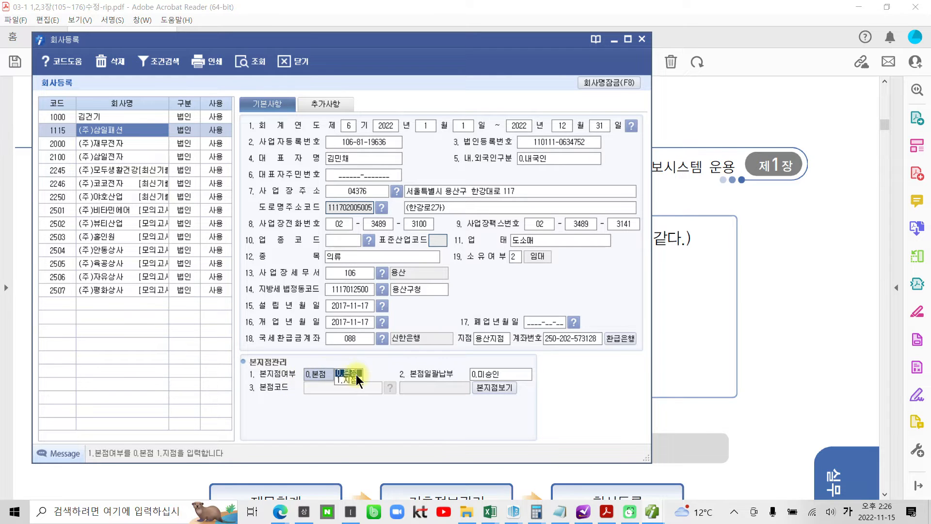
pyautogui.press('Return')
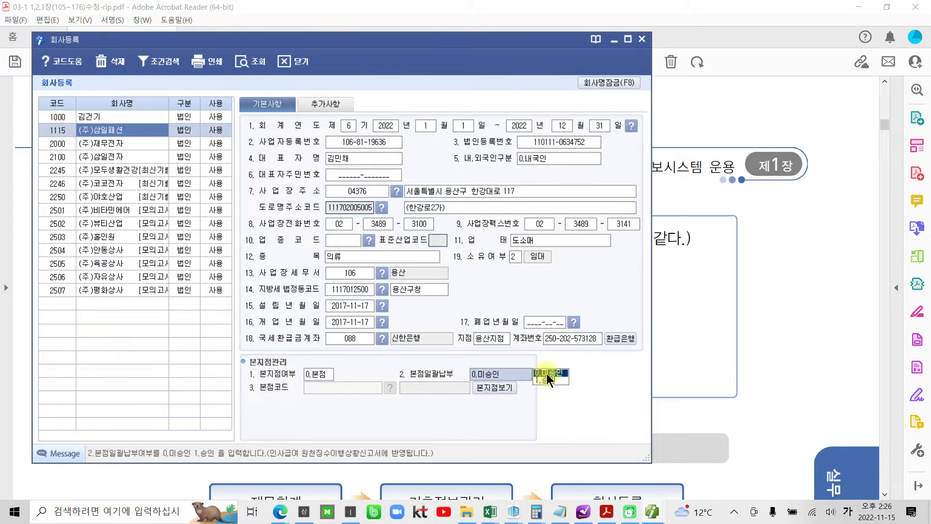
pyautogui.press('Return')
pyautogui.click(489, 377)
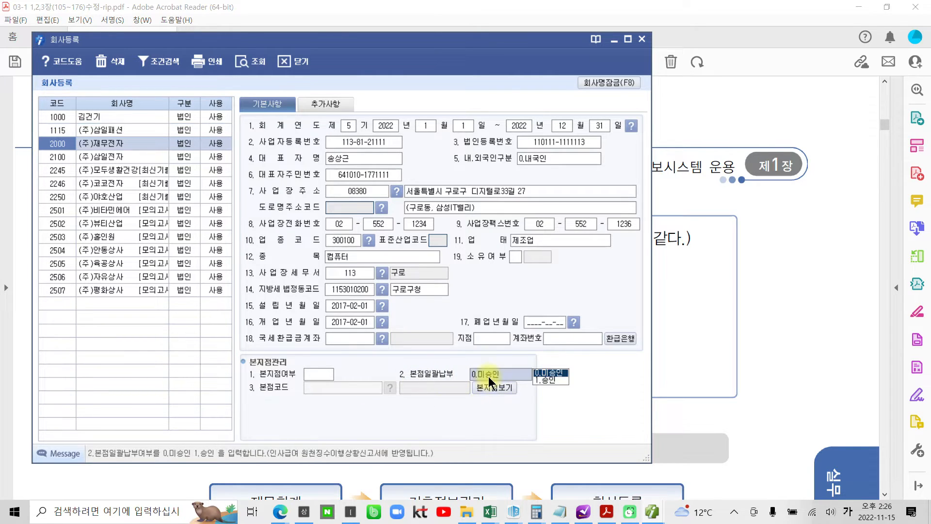
pyautogui.click(546, 380)
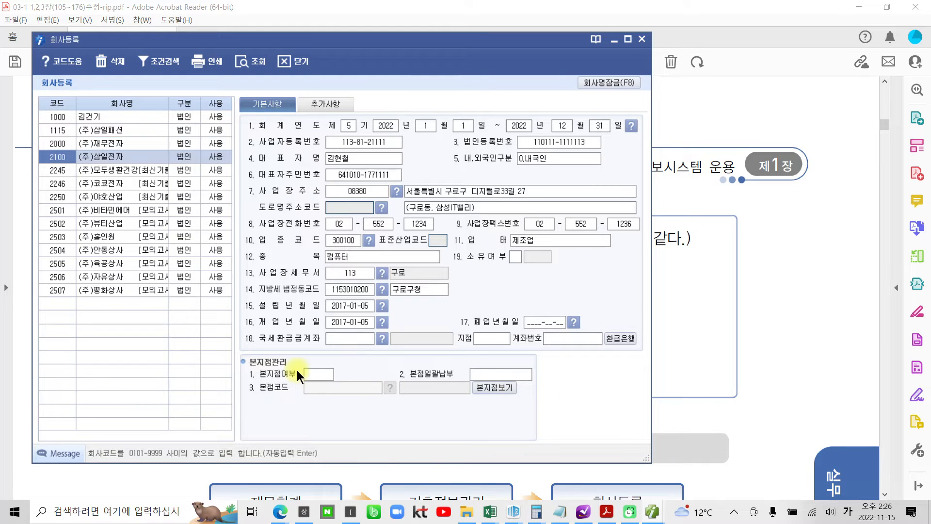
pyautogui.click(315, 374)
pyautogui.click(349, 372)
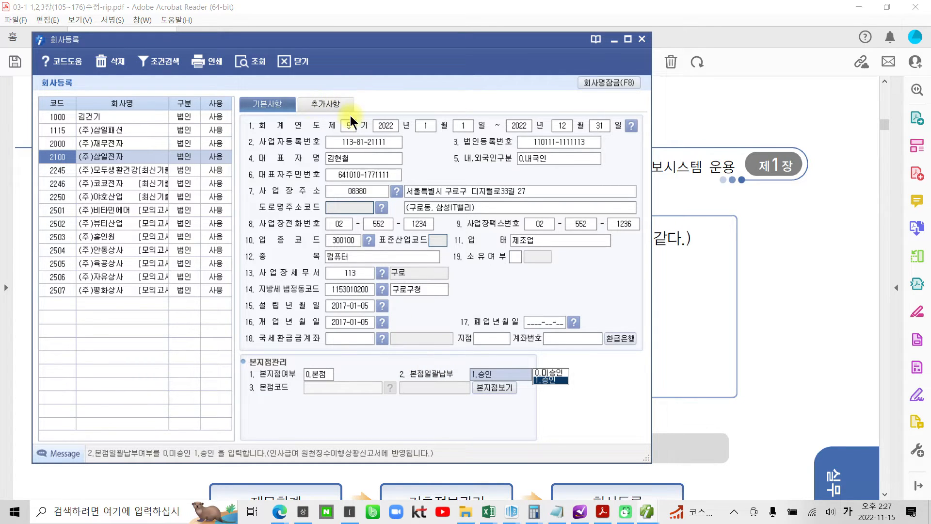
pyautogui.click(81, 132)
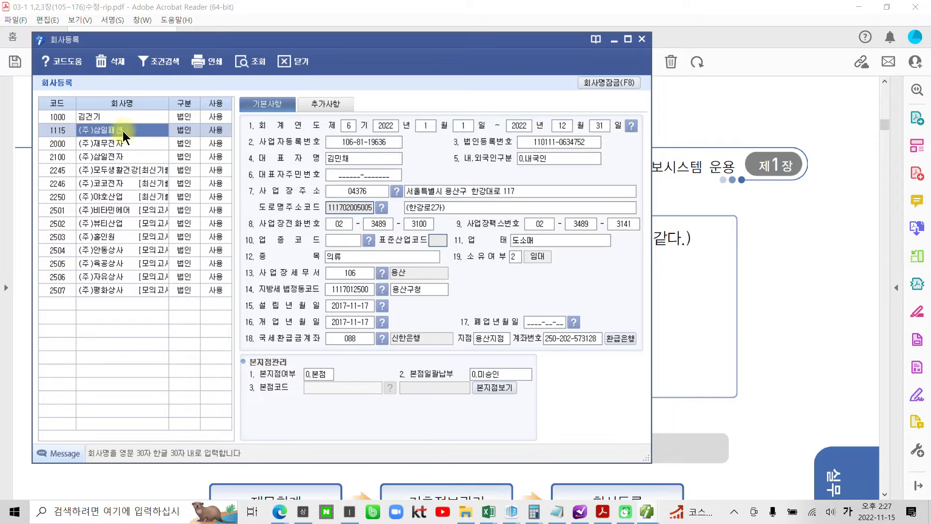
# - On the 추가사항 tab, enter the contact person's e-mail address in English input
pyautogui.click(321, 103)
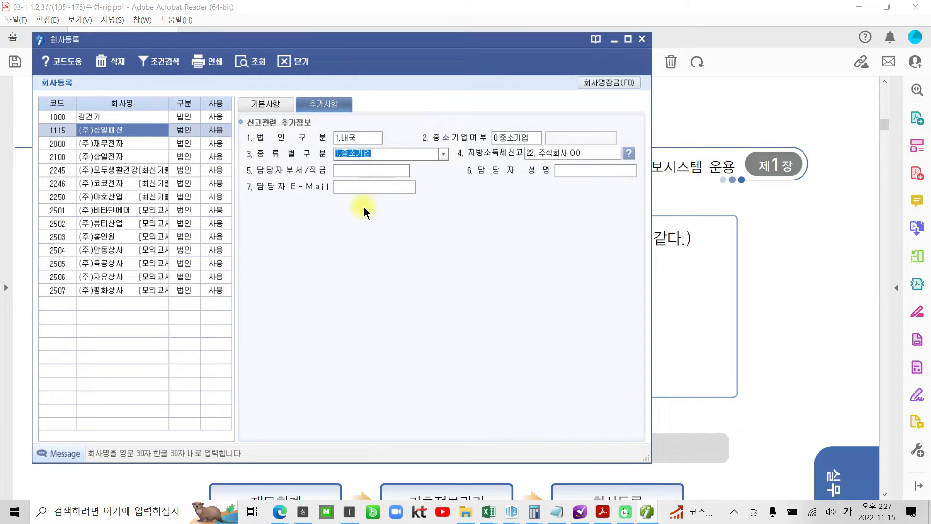
pyautogui.click(360, 186)
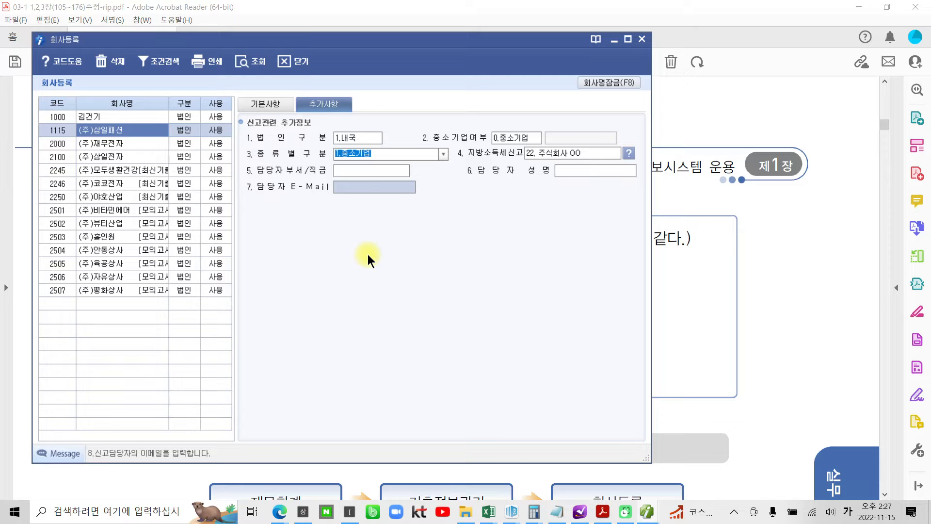
pyautogui.write('ㄴㅁ')
pyautogui.press('BackSpace')
pyautogui.press('BackSpace')
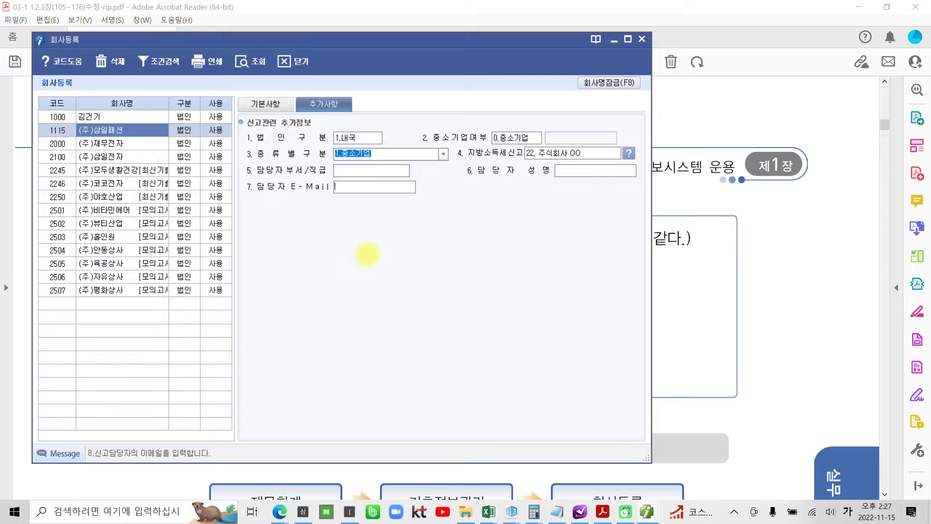
pyautogui.press('Hangul')
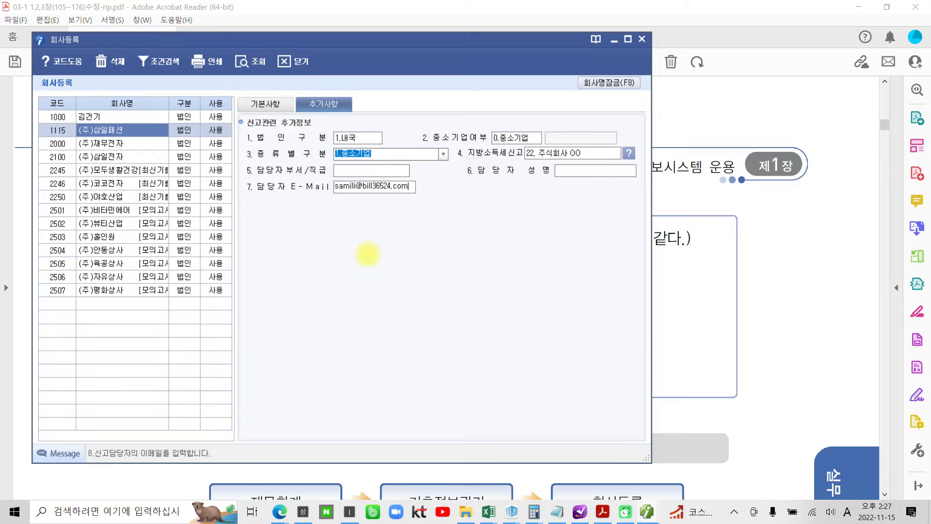
pyautogui.press('Return')
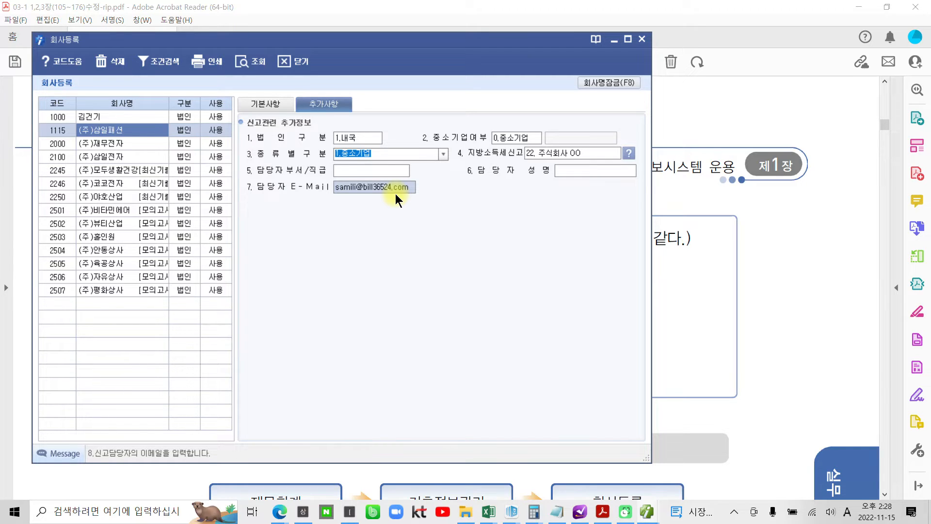
# - Flip between company 1115's 기본사항 and 추가사항 tabs to compare them, finishing on 기본사항
pyautogui.click(268, 109)
pyautogui.click(314, 104)
pyautogui.click(270, 103)
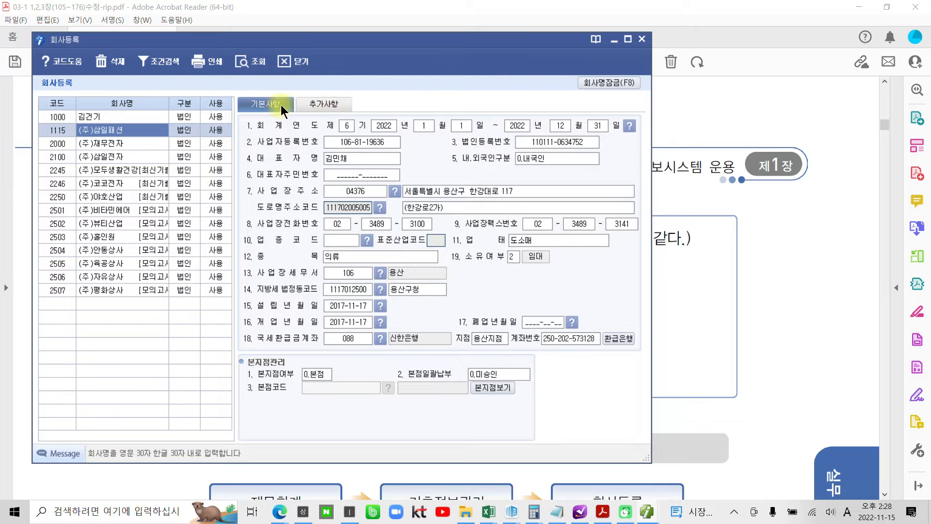
pyautogui.click(312, 103)
pyautogui.click(265, 102)
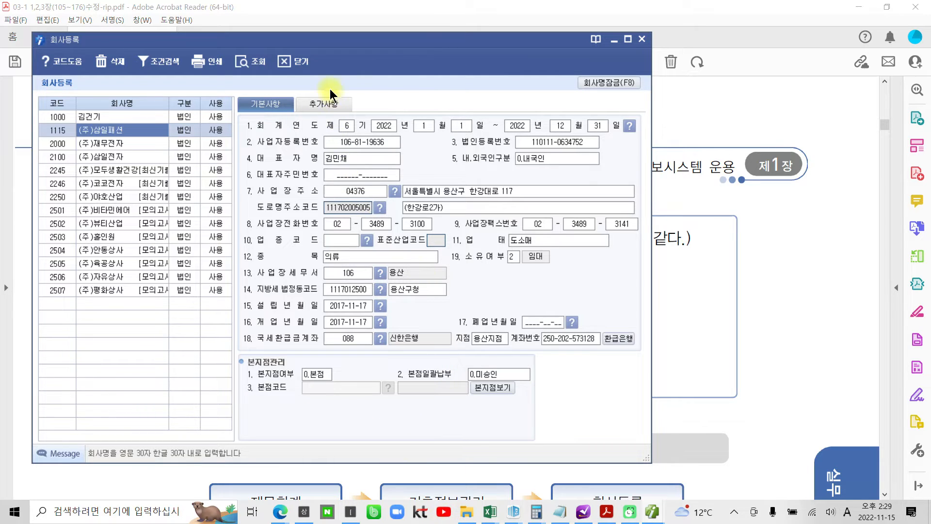
# - Switch to company 1115's 추가사항 tab and look over its fields
pyautogui.click(324, 103)
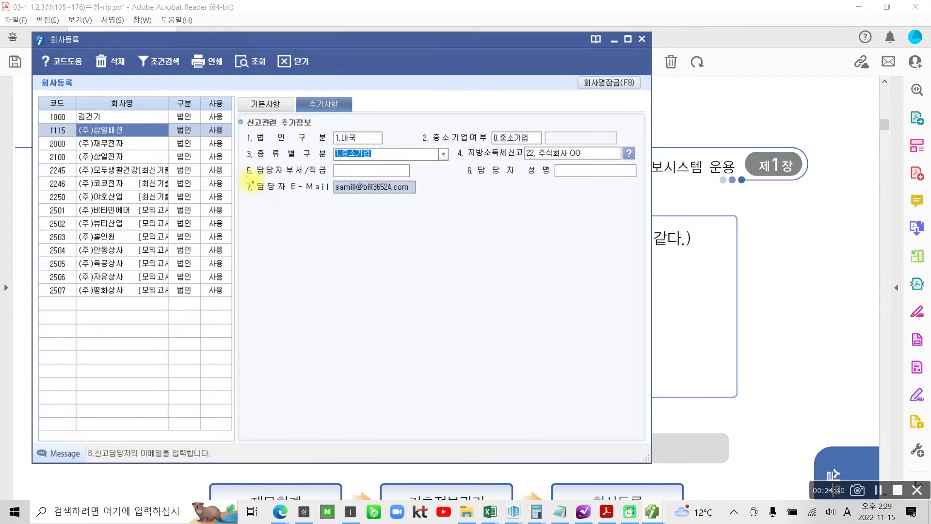
pyautogui.moveTo(247, 177); pyautogui.dragTo(452, 212)
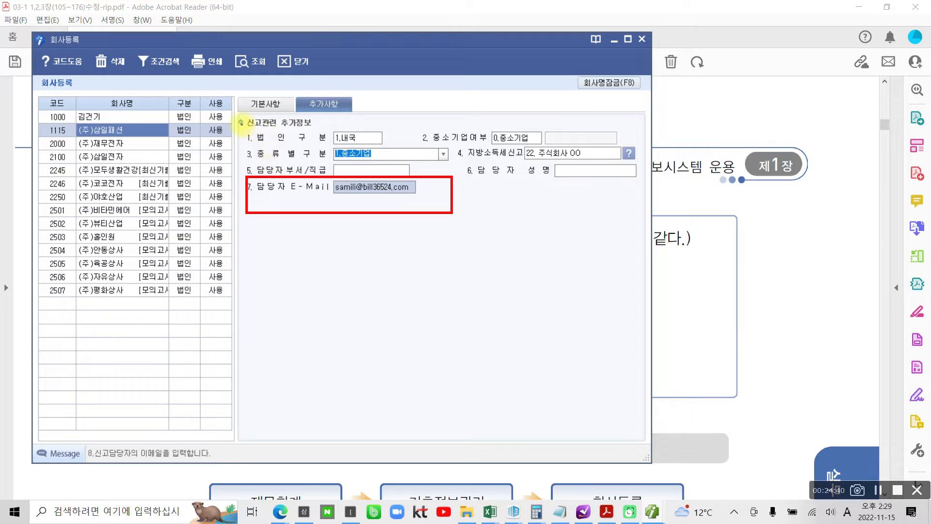
pyautogui.moveTo(241, 124); pyautogui.dragTo(660, 174)
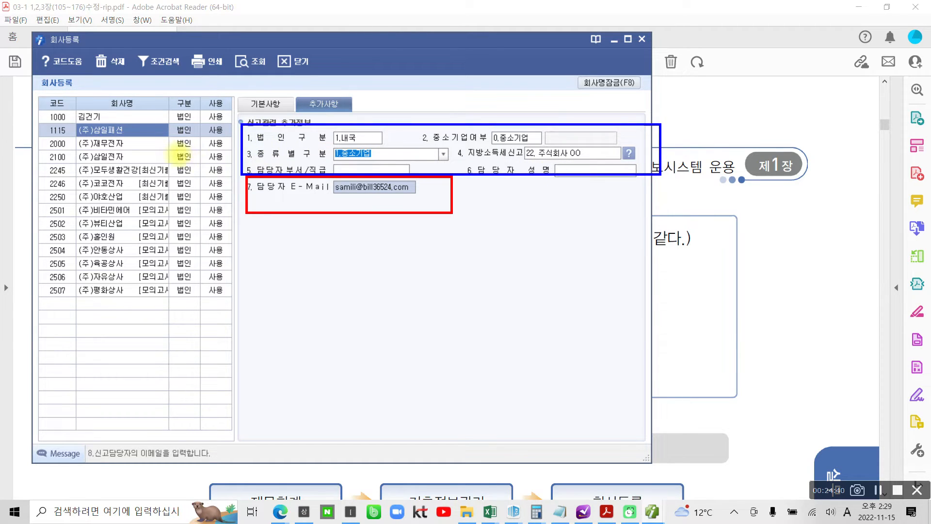
pyautogui.moveTo(45, 123); pyautogui.dragTo(148, 138)
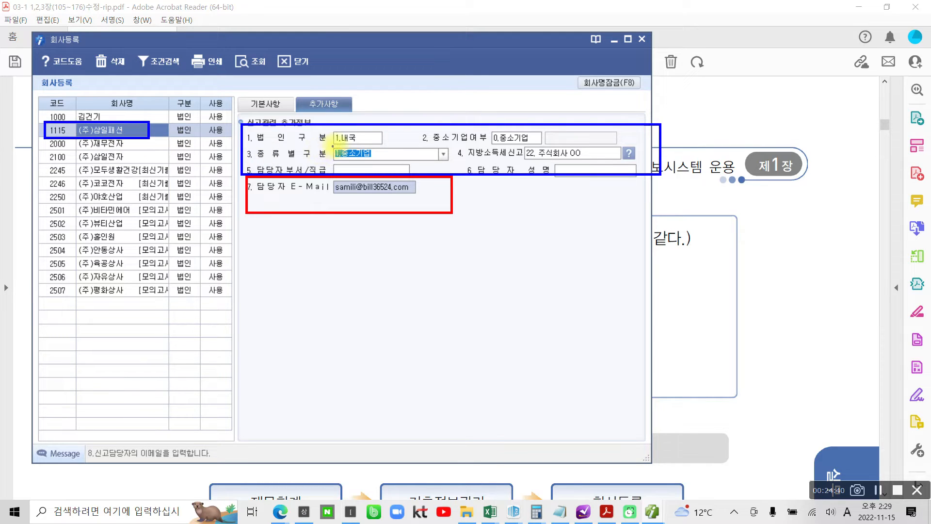
pyautogui.moveTo(361, 144)
pyautogui.mouseDown()
pyautogui.moveTo(338, 141)
pyautogui.moveTo(345, 128)
pyautogui.moveTo(359, 142)
pyautogui.mouseUp()
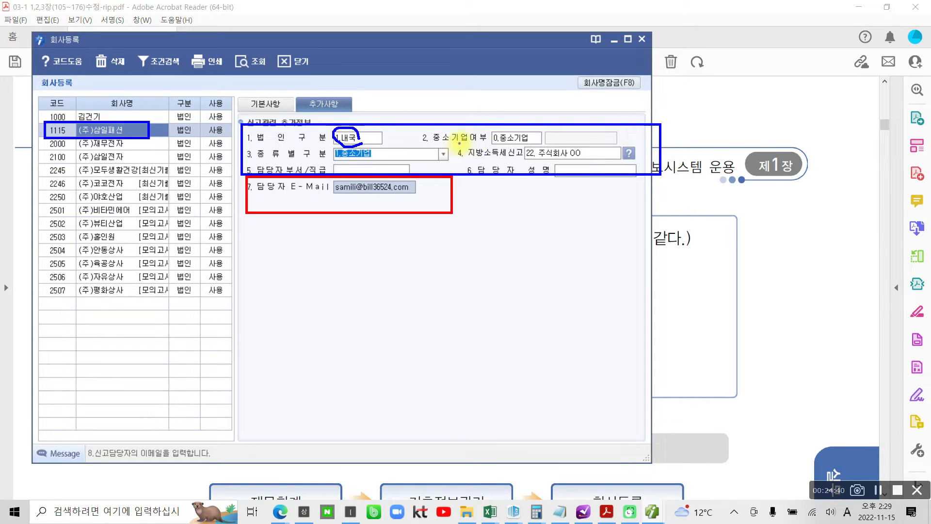
pyautogui.moveTo(490, 143)
pyautogui.mouseDown()
pyautogui.moveTo(543, 138)
pyautogui.moveTo(514, 124)
pyautogui.moveTo(489, 139)
pyautogui.mouseUp()
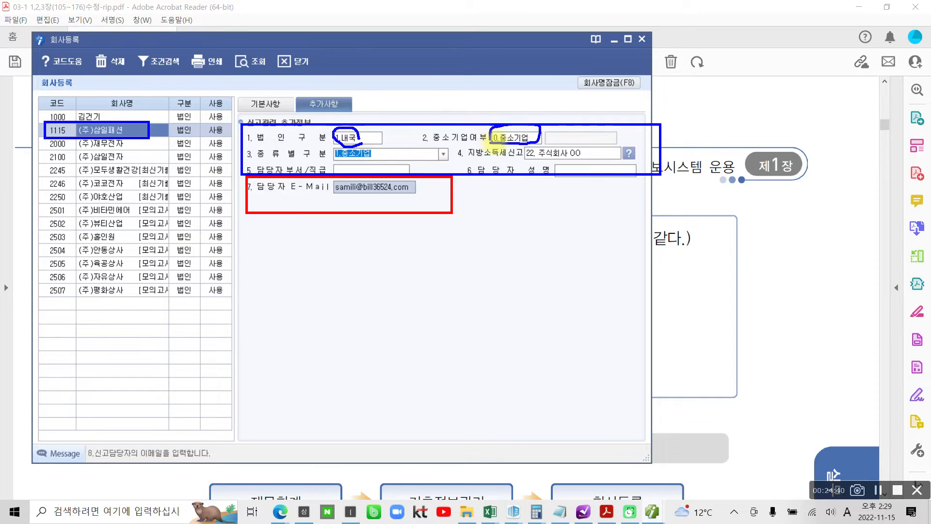
pyautogui.press('Escape')
# - Keep 2.중소기업여부 set to 0.중소기업, reopening the list to check it
pyautogui.click(513, 139)
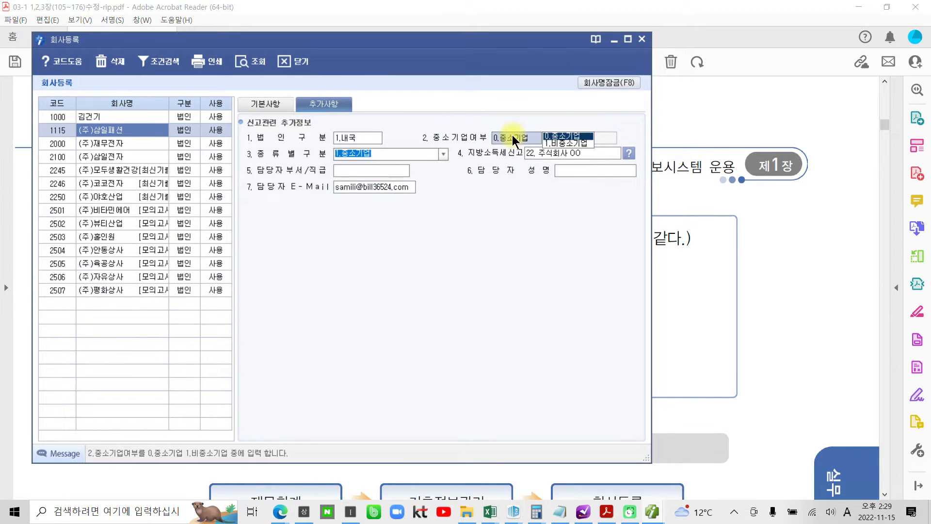
pyautogui.click(569, 136)
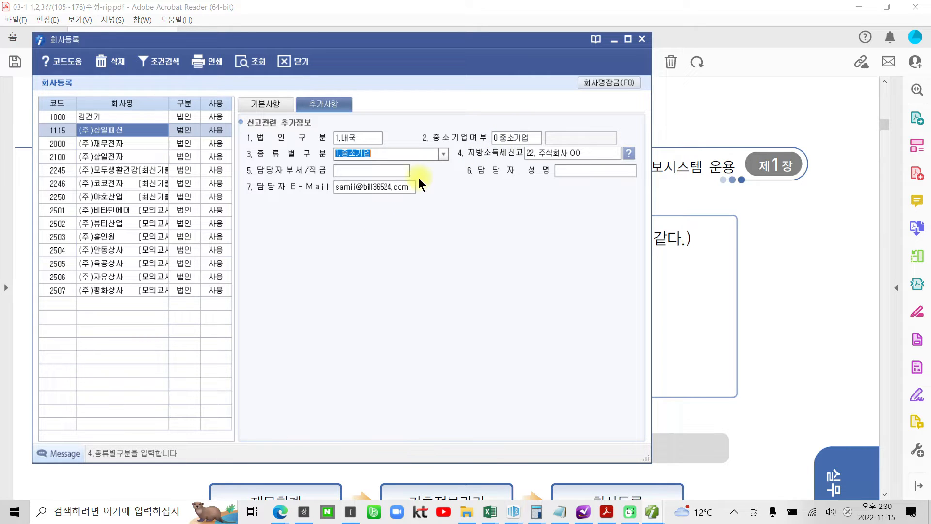
pyautogui.click(529, 136)
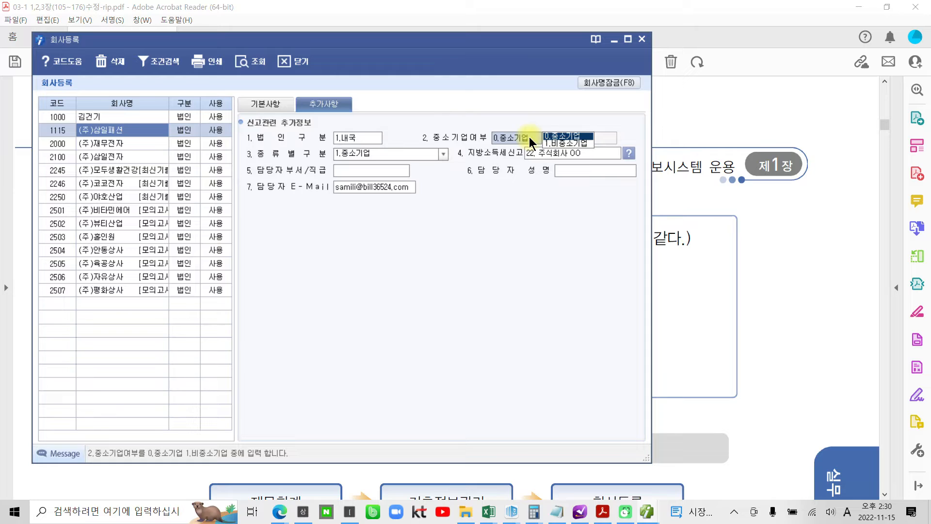
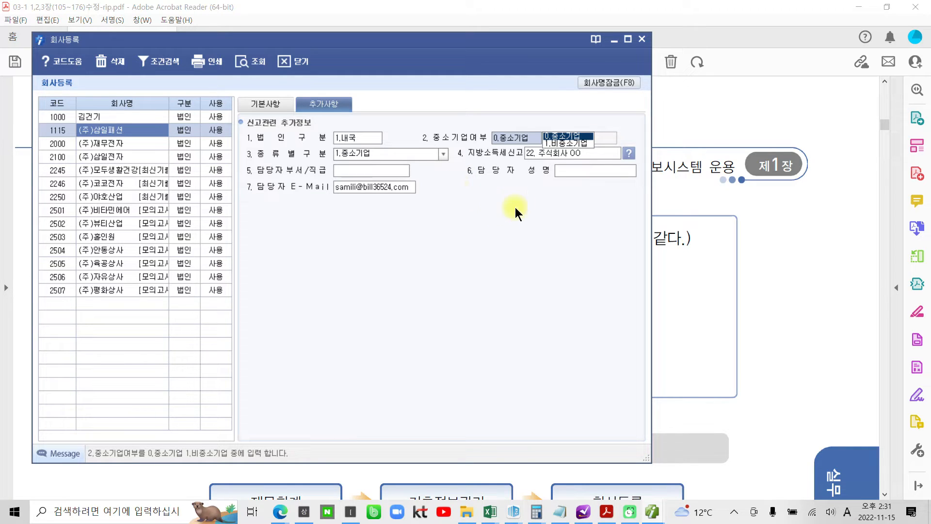
# - On company 1115's 추가사항 tab, set 중소기업여부 to 0.중소기업 and 종류별구분 to 1.중소기업
pyautogui.click(565, 135)
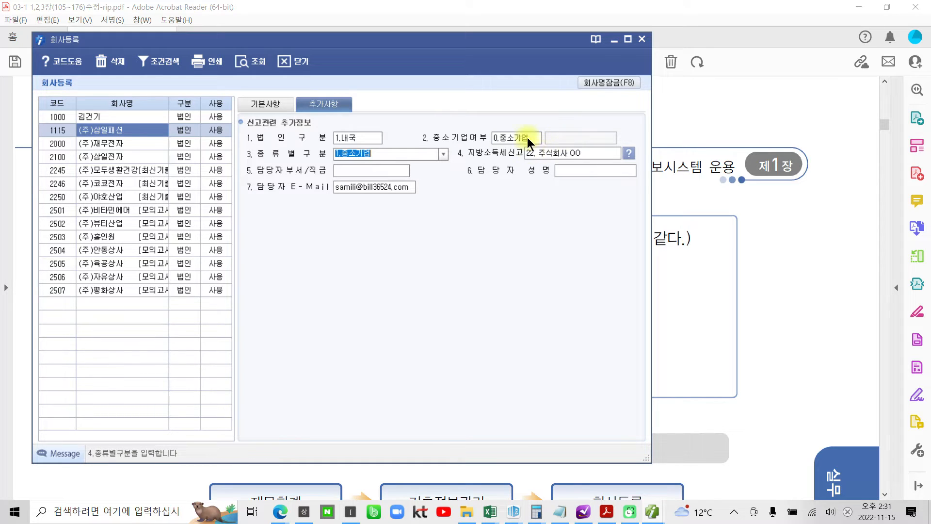
pyautogui.click(373, 155)
pyautogui.moveTo(336, 154); pyautogui.dragTo(402, 154)
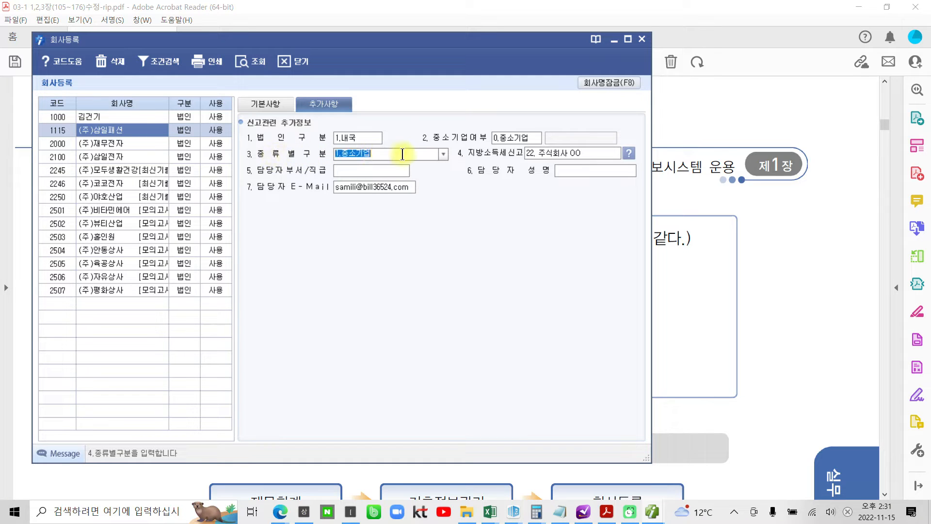
pyautogui.click(443, 154)
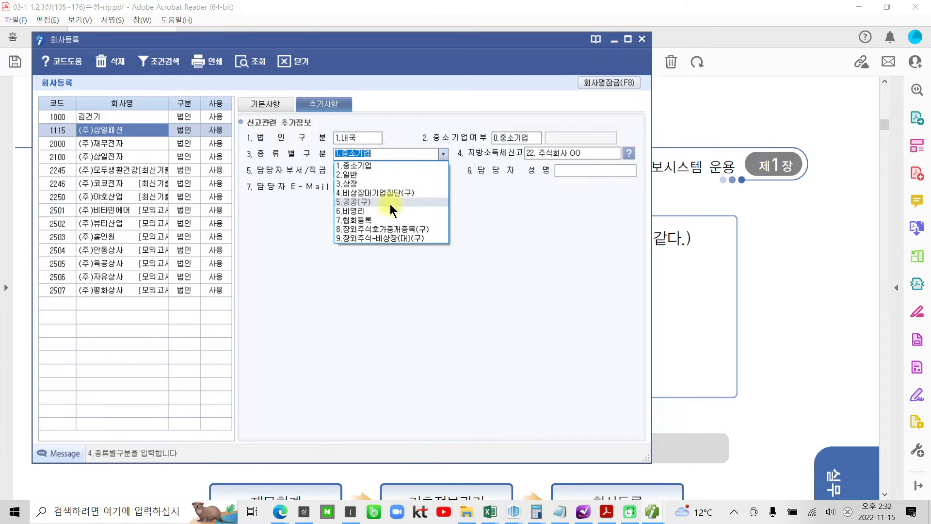
pyautogui.click(378, 164)
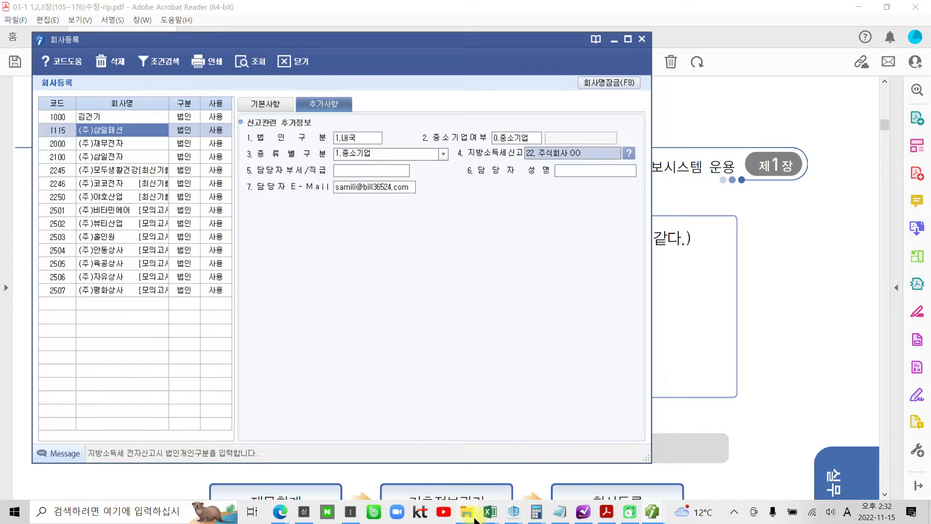
# - Return company 1115 to its 기본사항 tab, then show the textbook's 급수별 프로그램 구성 table
pyautogui.moveTo(475, 519)
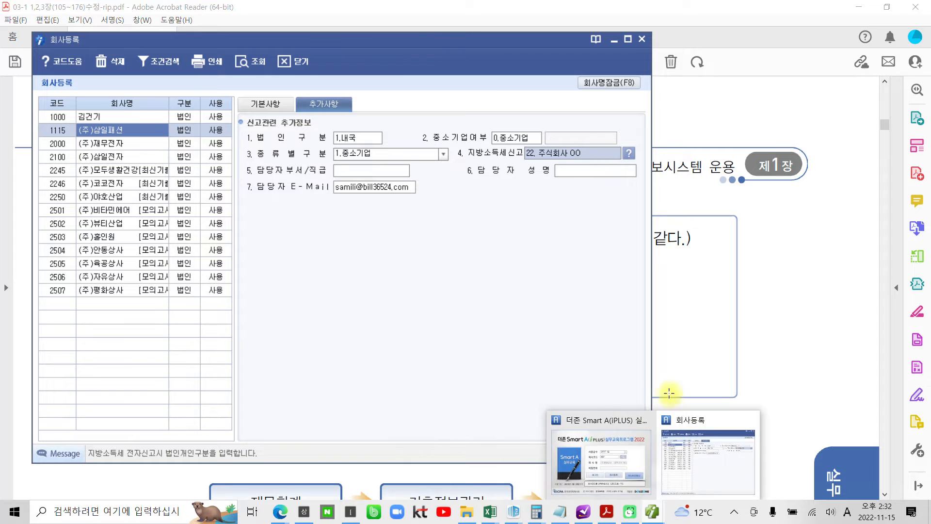
pyautogui.click(271, 103)
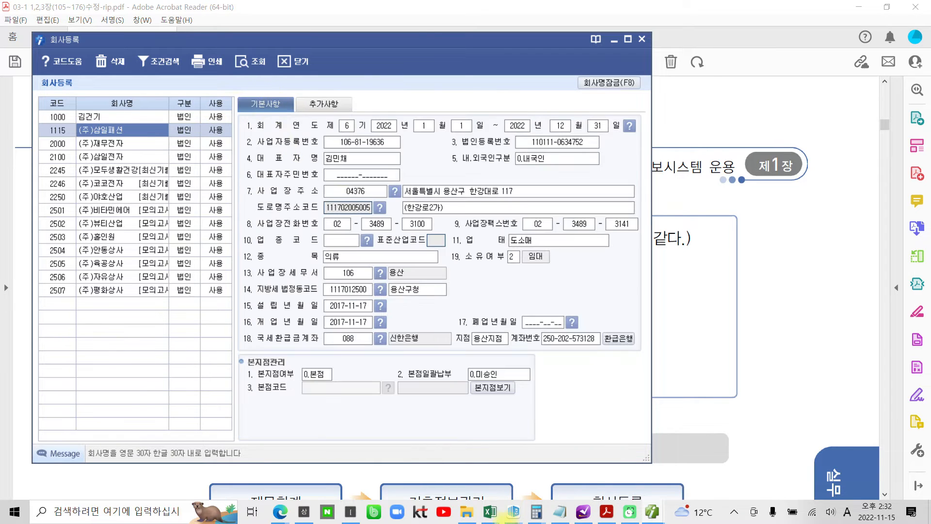
pyautogui.click(606, 513)
pyautogui.scroll(-15, 527, 362)
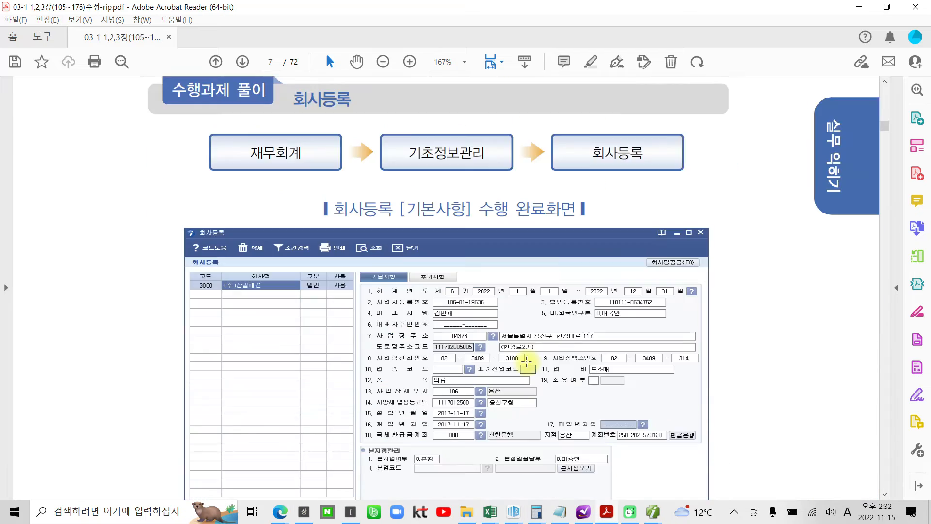
pyautogui.scroll(-12, 528, 370)
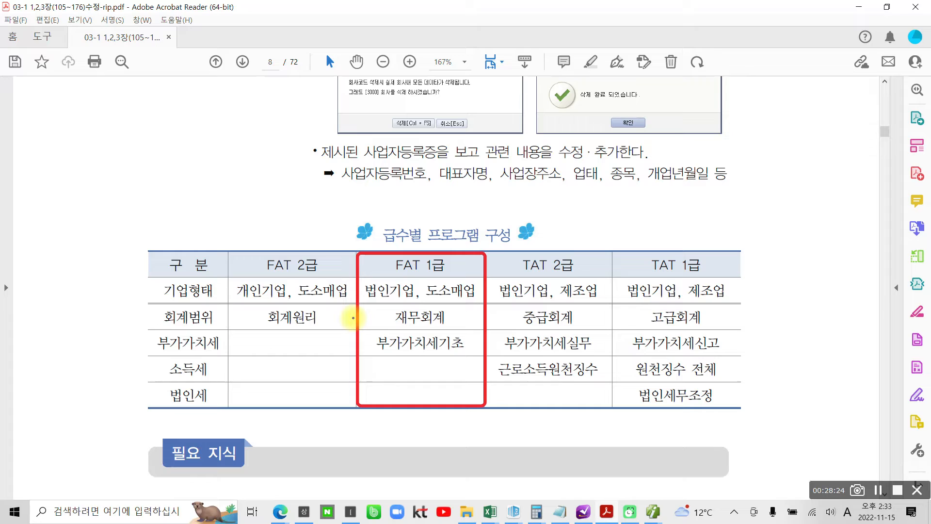
# - Tick the FAT 2급, FAT 1급, TAT 2급 and TAT 1급 columns, circling FAT 1급, 법인 and 도소매
pyautogui.moveTo(274, 223)
pyautogui.mouseDown()
pyautogui.moveTo(286, 249)
pyautogui.moveTo(311, 239)
pyautogui.mouseUp()
pyautogui.moveTo(411, 231); pyautogui.dragTo(462, 232)
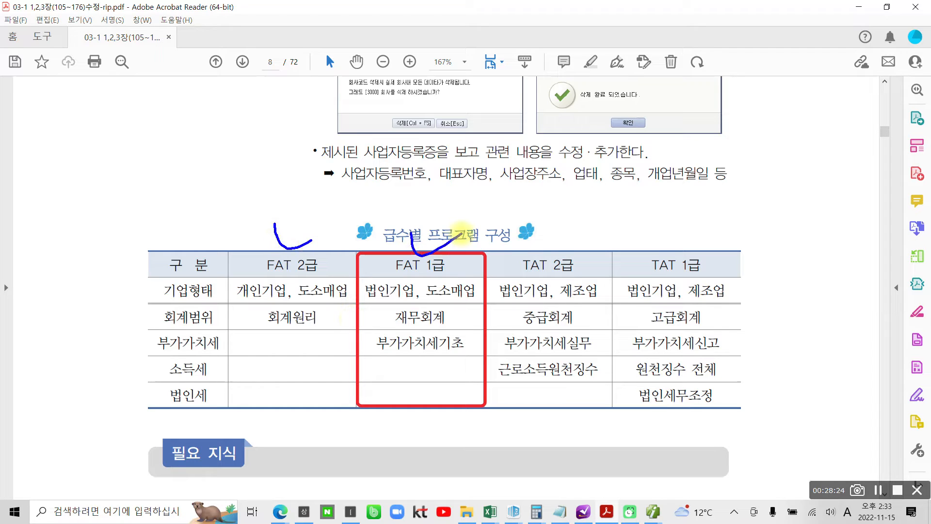
pyautogui.moveTo(547, 238); pyautogui.dragTo(582, 244)
pyautogui.moveTo(685, 230)
pyautogui.mouseDown()
pyautogui.moveTo(695, 252)
pyautogui.moveTo(706, 245)
pyautogui.mouseUp()
pyautogui.moveTo(450, 281)
pyautogui.mouseDown()
pyautogui.moveTo(384, 261)
pyautogui.moveTo(459, 281)
pyautogui.mouseUp()
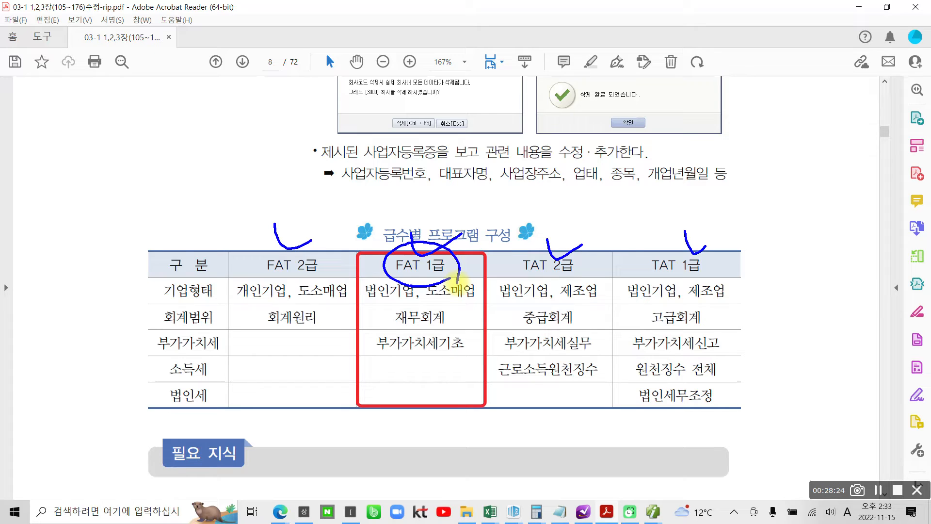
pyautogui.moveTo(402, 309)
pyautogui.mouseDown()
pyautogui.moveTo(397, 289)
pyautogui.moveTo(402, 309)
pyautogui.mouseUp()
pyautogui.moveTo(459, 305)
pyautogui.mouseDown()
pyautogui.moveTo(463, 290)
pyautogui.moveTo(466, 298)
pyautogui.moveTo(405, 310)
pyautogui.moveTo(429, 327)
pyautogui.moveTo(408, 353)
pyautogui.moveTo(426, 350)
pyautogui.mouseUp()
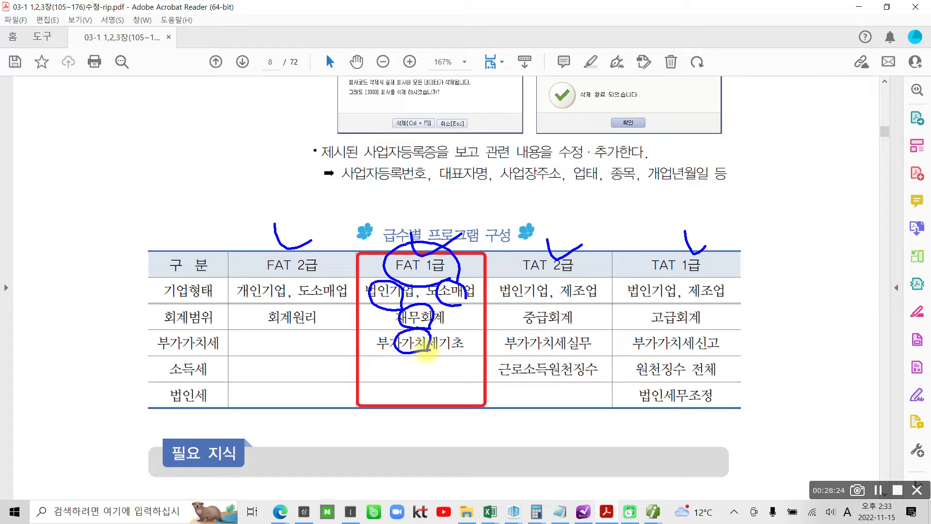
# - Link FAT 1급 to TAT 2급 with arcs, circles and arrows, then clear the ink
pyautogui.moveTo(451, 251)
pyautogui.mouseDown()
pyautogui.moveTo(548, 228)
pyautogui.moveTo(558, 243)
pyautogui.mouseUp()
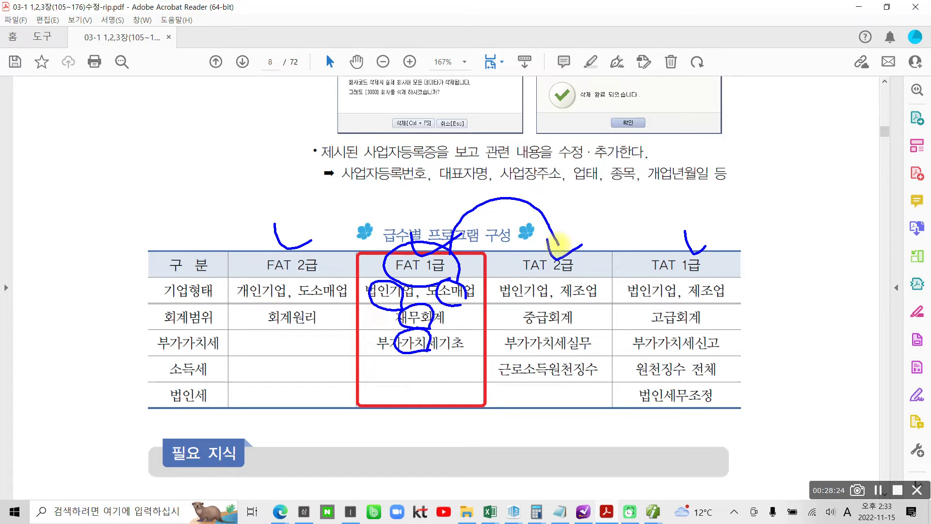
pyautogui.moveTo(534, 278)
pyautogui.mouseDown()
pyautogui.moveTo(507, 294)
pyautogui.moveTo(595, 291)
pyautogui.mouseUp()
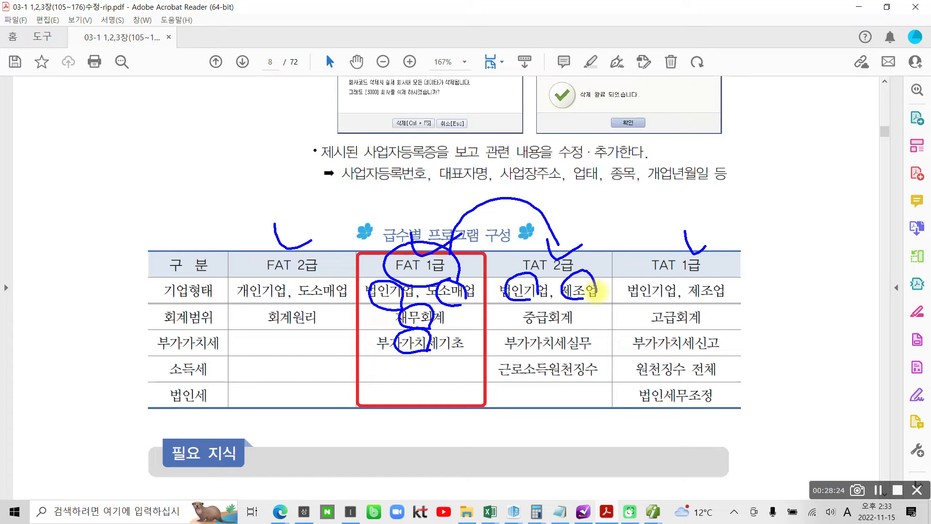
pyautogui.moveTo(486, 310)
pyautogui.mouseDown()
pyautogui.moveTo(521, 313)
pyautogui.moveTo(495, 346)
pyautogui.moveTo(579, 357)
pyautogui.mouseUp()
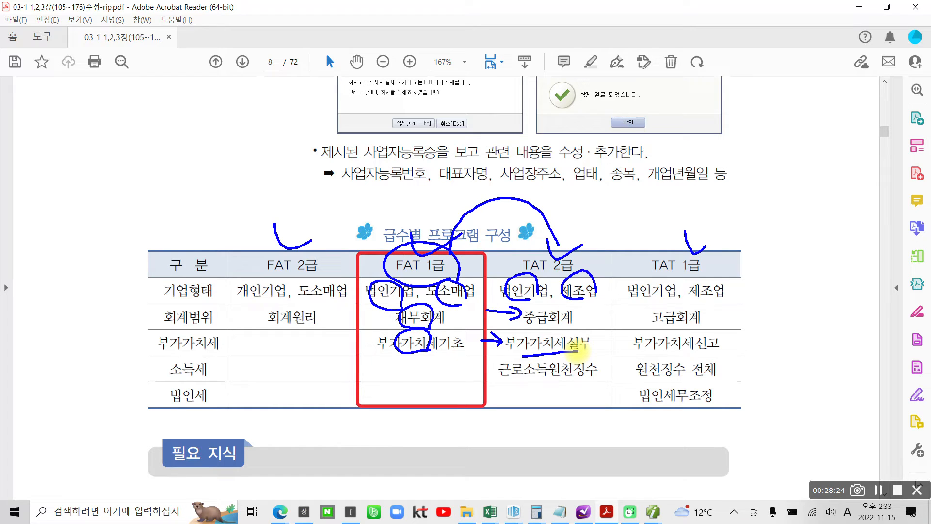
pyautogui.moveTo(468, 367); pyautogui.dragTo(588, 383)
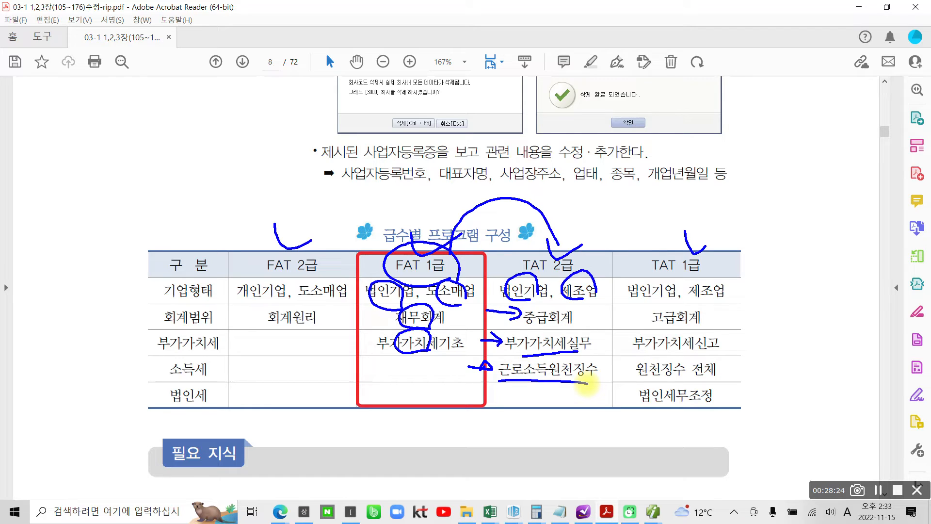
pyautogui.moveTo(412, 429)
pyautogui.mouseDown()
pyautogui.moveTo(352, 269)
pyautogui.moveTo(612, 281)
pyautogui.moveTo(479, 440)
pyautogui.mouseUp()
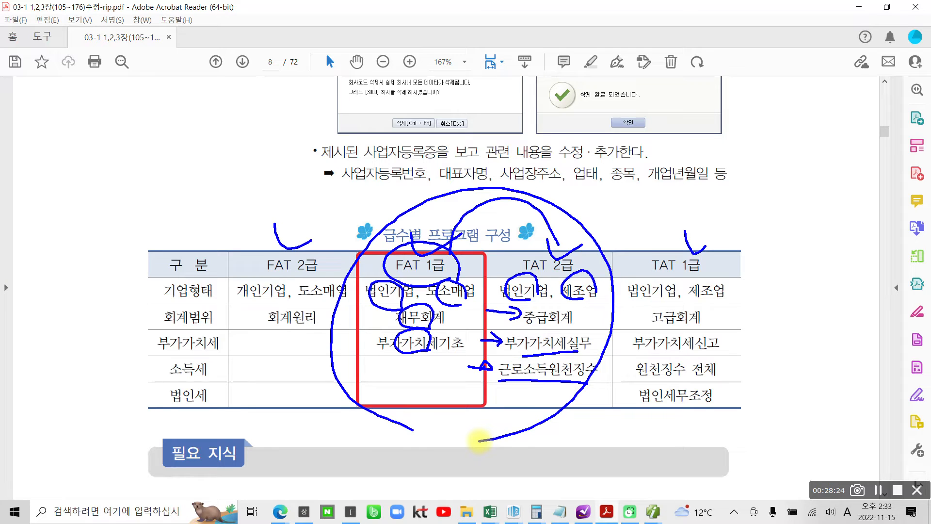
pyautogui.press('Escape')
pyautogui.scroll(-4, 437, 227)
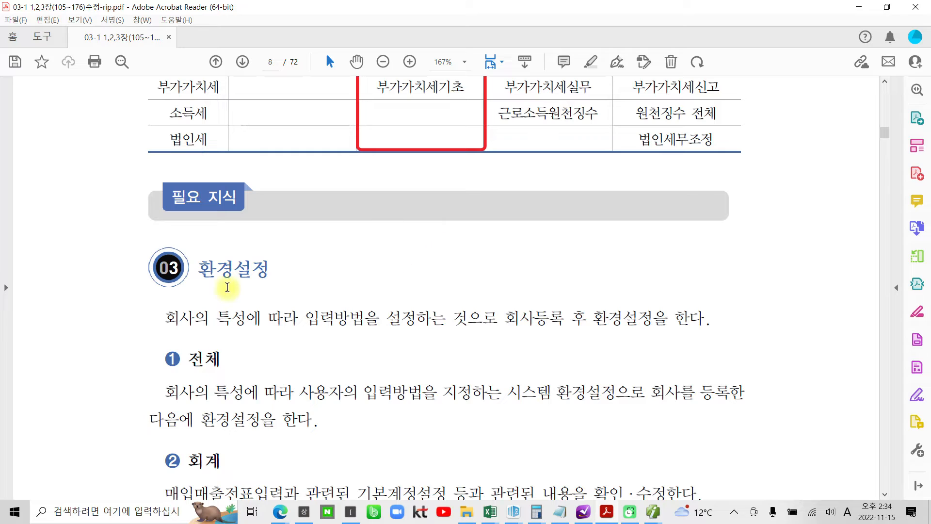
# - Highlight the 환경설정 heading and the phrase 회사의 특성에 따라 in yellow
pyautogui.doubleClick(216, 274)
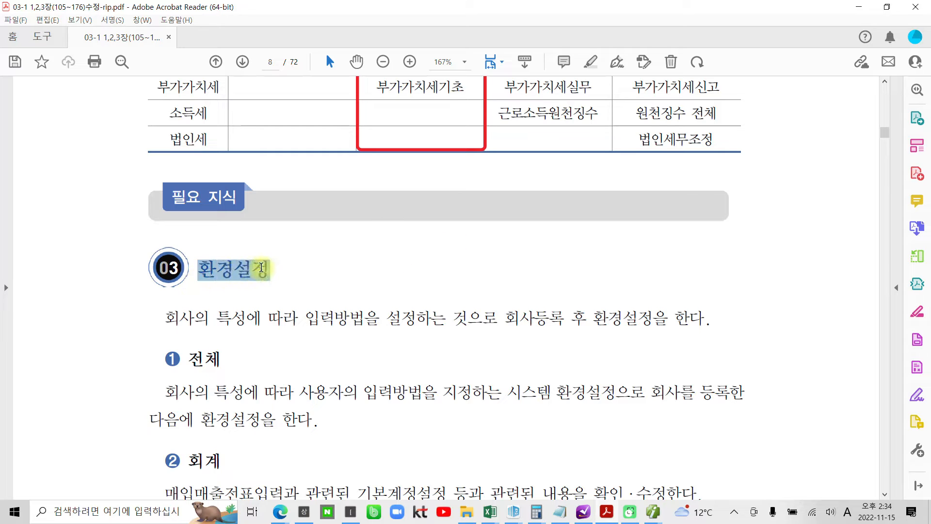
pyautogui.click(274, 244)
pyautogui.scroll(-3, 280, 310)
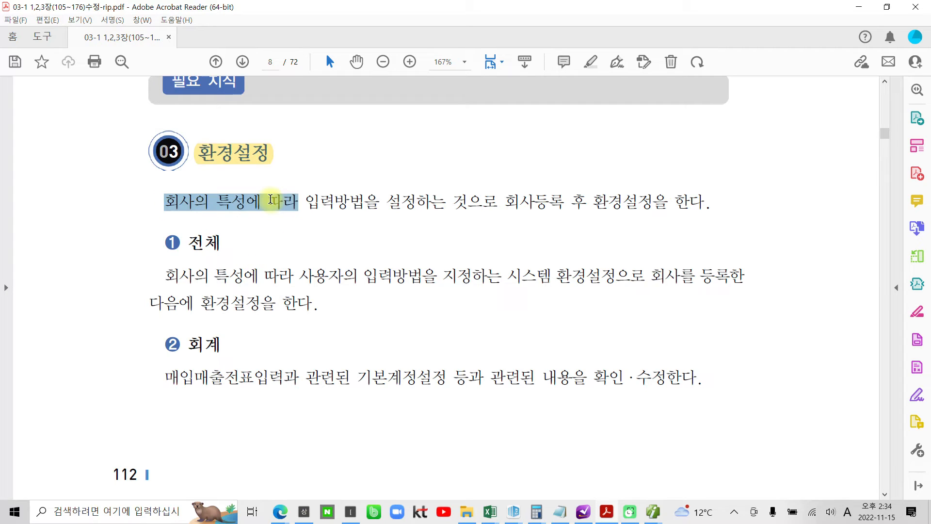
pyautogui.click(288, 185)
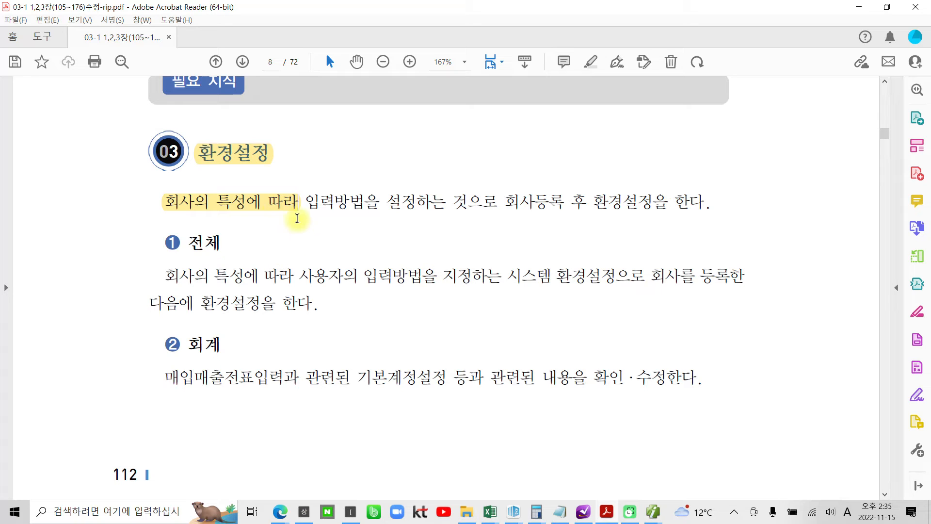
pyautogui.click(304, 204)
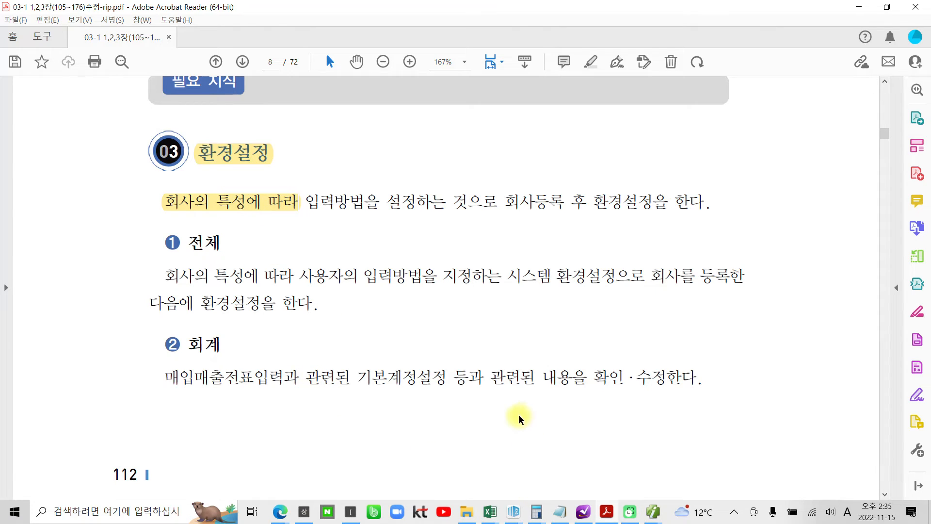
# - Highlight the words 전체 and 회계 in yellow, then scroll on to page 9
pyautogui.scroll(-4, 521, 410)
pyautogui.scroll(3, 528, 402)
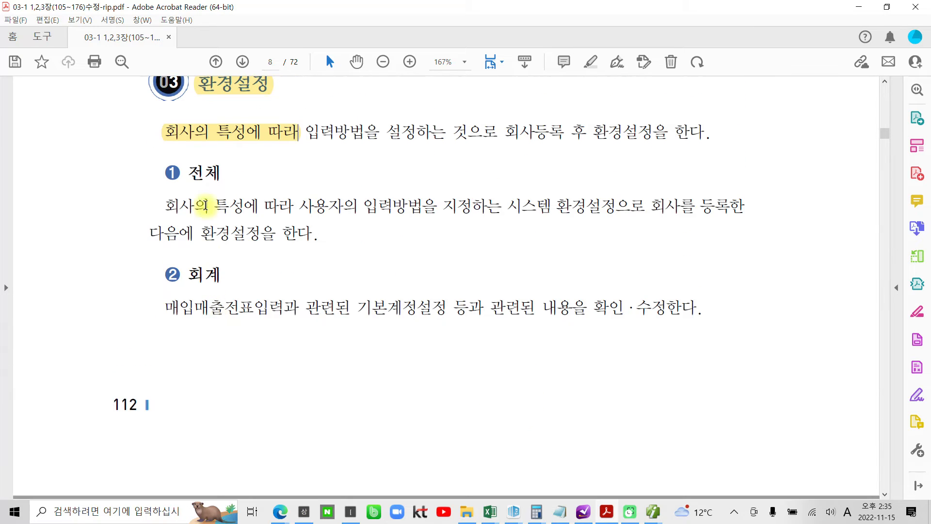
pyautogui.moveTo(190, 179); pyautogui.dragTo(222, 174)
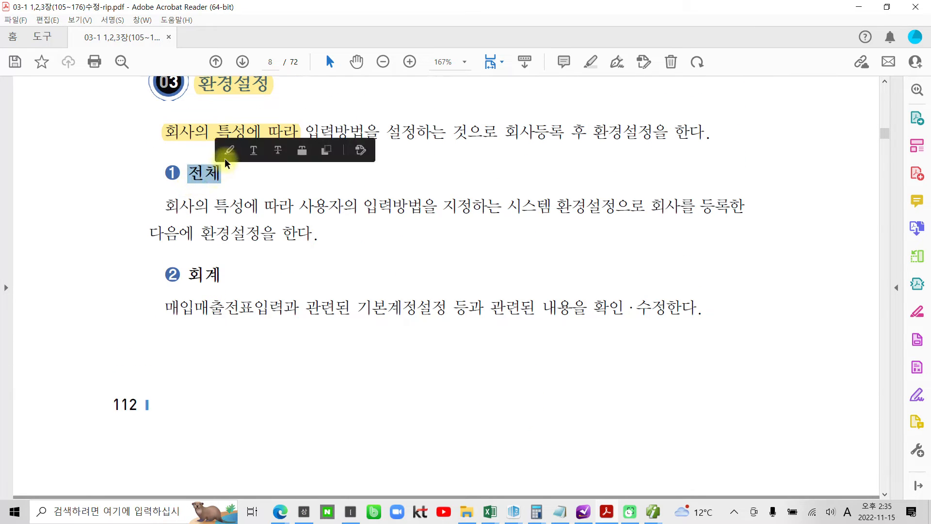
pyautogui.click(225, 156)
pyautogui.moveTo(224, 275); pyautogui.dragTo(188, 276)
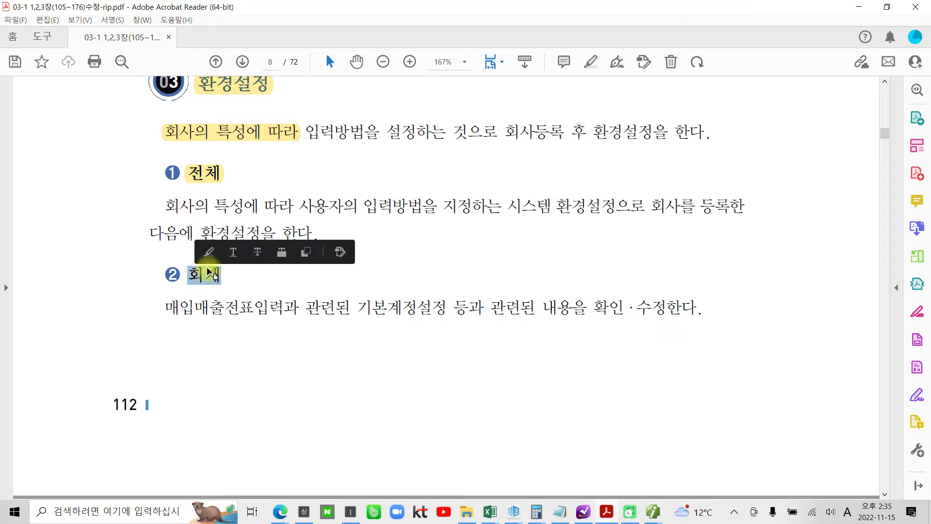
pyautogui.click(233, 251)
pyautogui.scroll(-2, 225, 389)
pyautogui.scroll(-10, 225, 389)
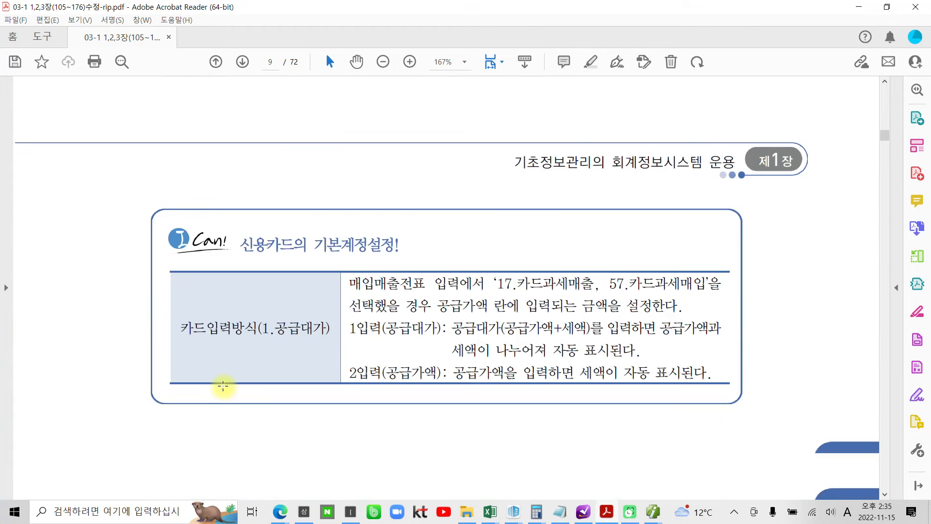
# - Circle page 9's 수행과제 heading and mark 수행 1 and 수행 2, clear the ink, then return to Smart A
pyautogui.scroll(-7, 224, 387)
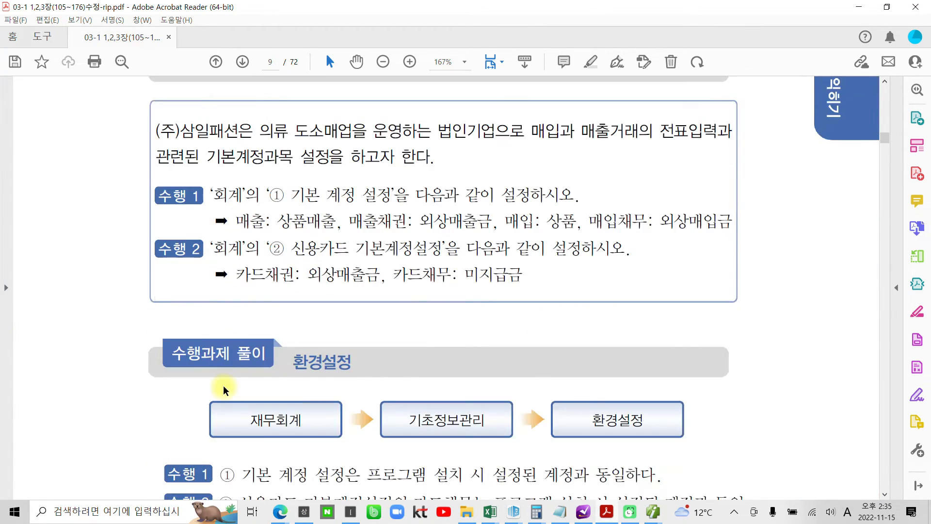
pyautogui.scroll(7, 224, 390)
pyautogui.scroll(1, 224, 392)
pyautogui.scroll(-5, 221, 386)
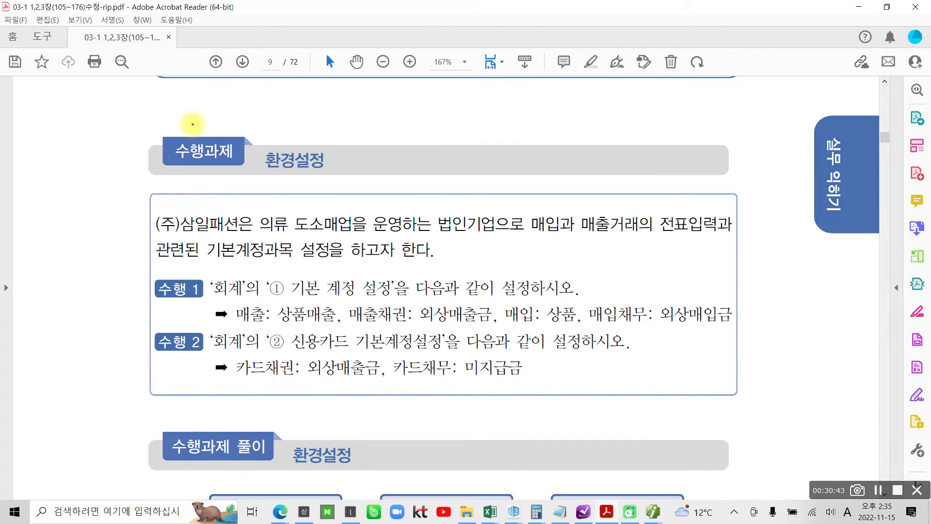
pyautogui.moveTo(216, 178)
pyautogui.mouseDown()
pyautogui.moveTo(245, 135)
pyautogui.moveTo(241, 189)
pyautogui.mouseUp()
pyautogui.moveTo(167, 274); pyautogui.dragTo(164, 361)
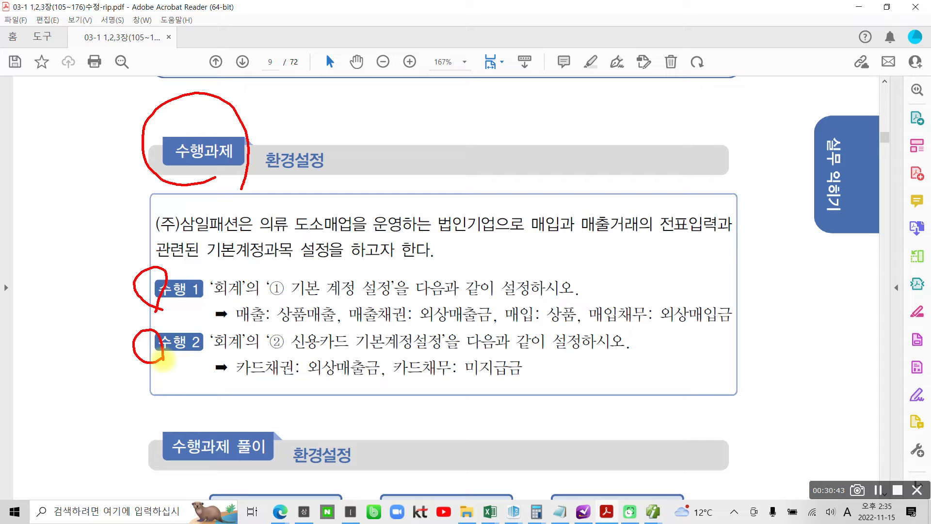
pyautogui.press('Escape')
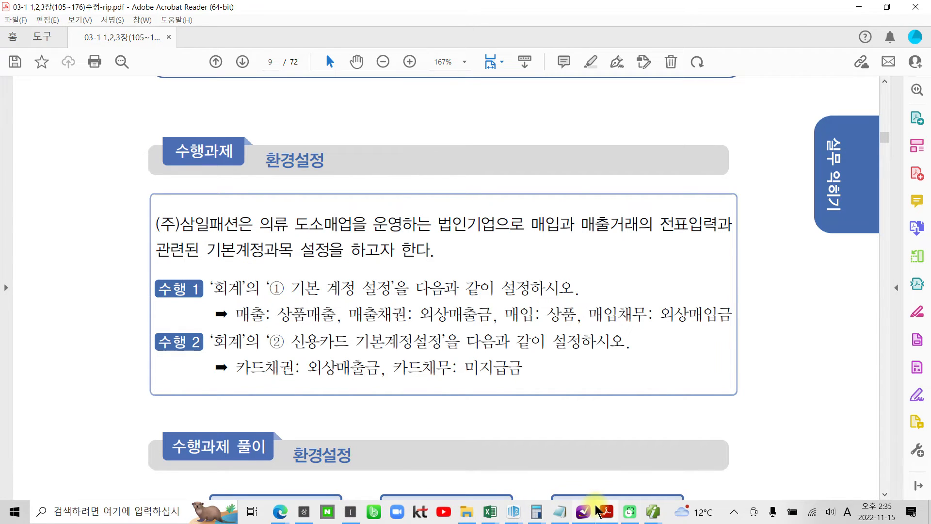
pyautogui.click(584, 512)
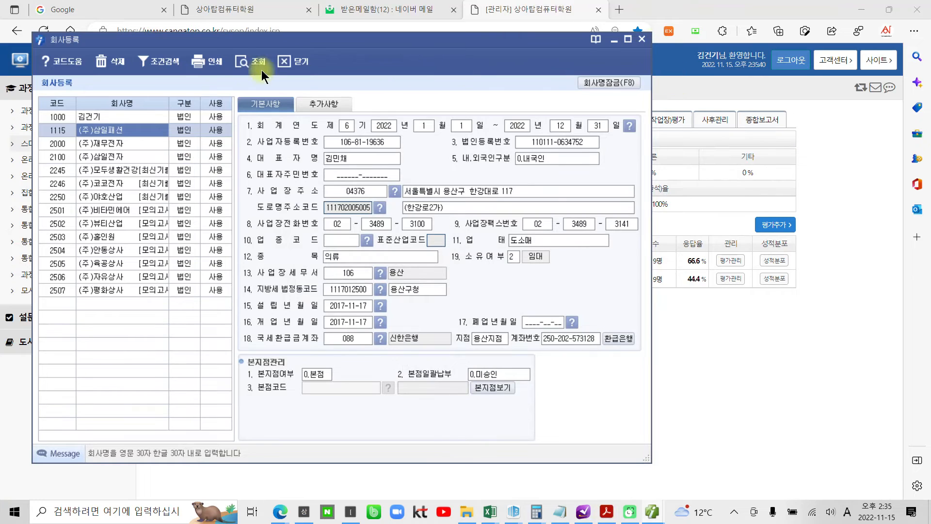
# - Reposition the 회사등록 window, point out its 닫기 and X buttons, then close it with 닫기
pyautogui.moveTo(254, 45); pyautogui.dragTo(371, 75)
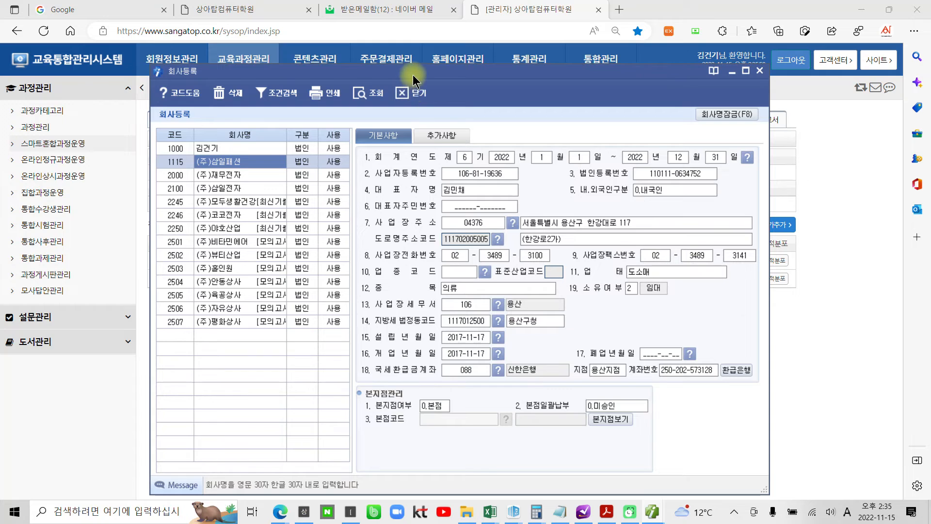
pyautogui.moveTo(413, 76); pyautogui.dragTo(354, 52)
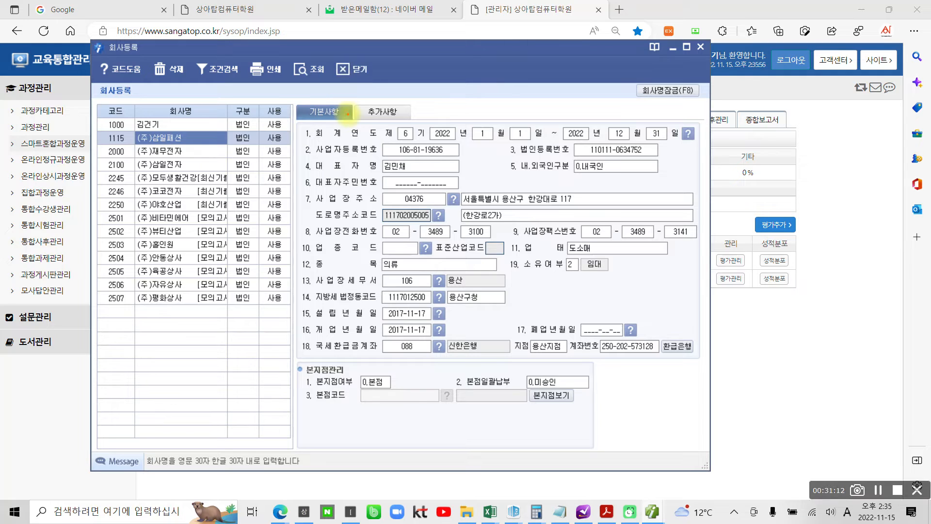
pyautogui.moveTo(369, 77); pyautogui.dragTo(367, 91)
pyautogui.moveTo(699, 62)
pyautogui.mouseDown()
pyautogui.moveTo(694, 30)
pyautogui.moveTo(713, 62)
pyautogui.moveTo(702, 65)
pyautogui.mouseUp()
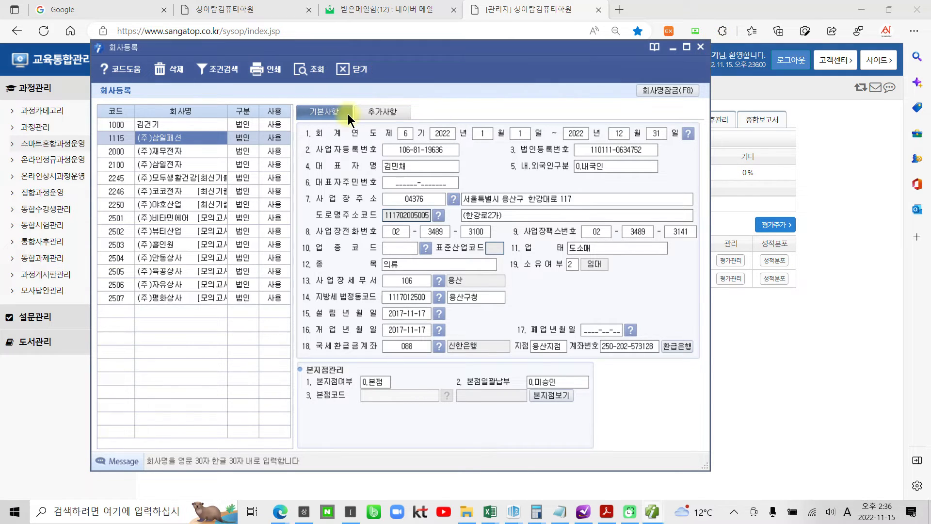
pyautogui.click(354, 69)
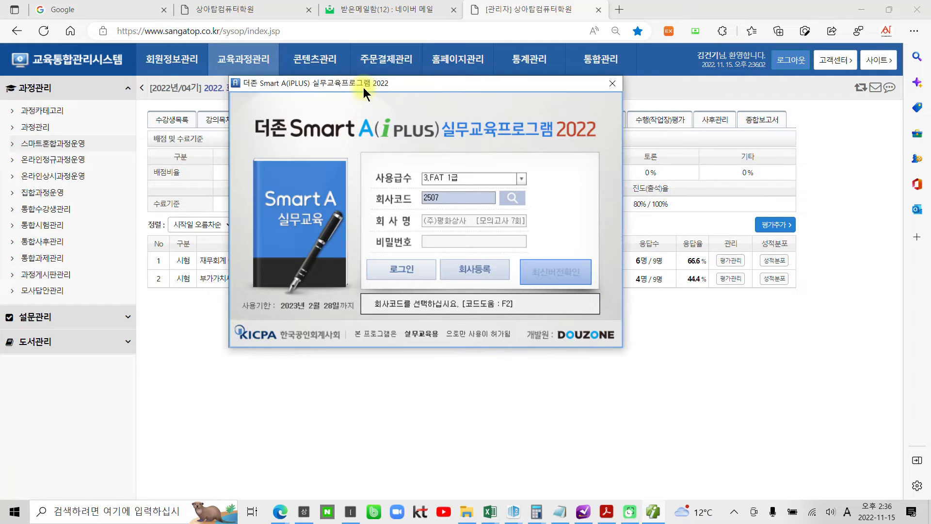
# - Log in to company 1115 (주)삼일패션 through the company code lookup, skipping the update
pyautogui.moveTo(377, 84); pyautogui.dragTo(371, 140)
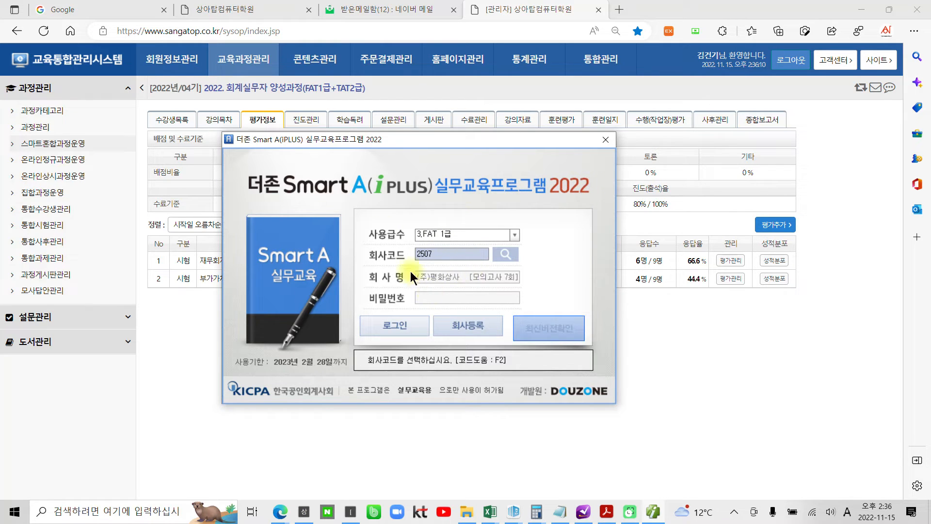
pyautogui.click(504, 255)
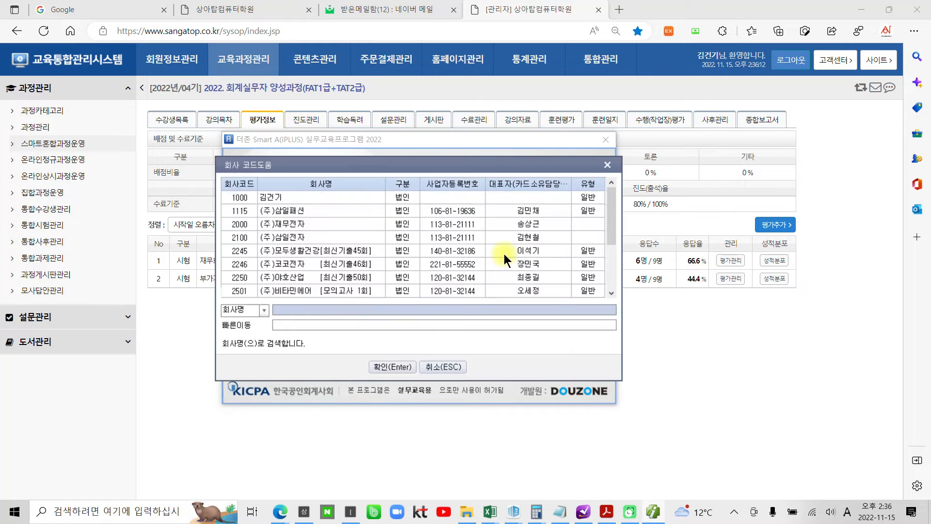
pyautogui.click(241, 211)
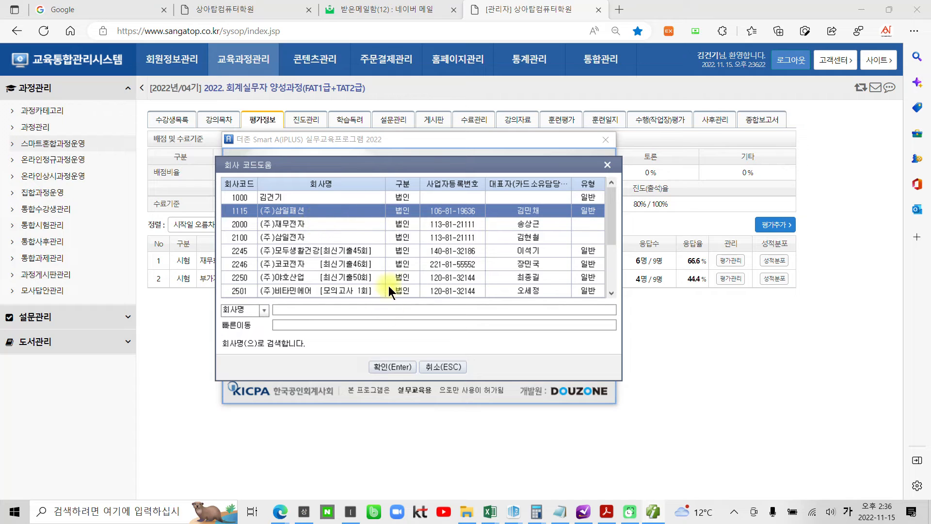
pyautogui.click(376, 367)
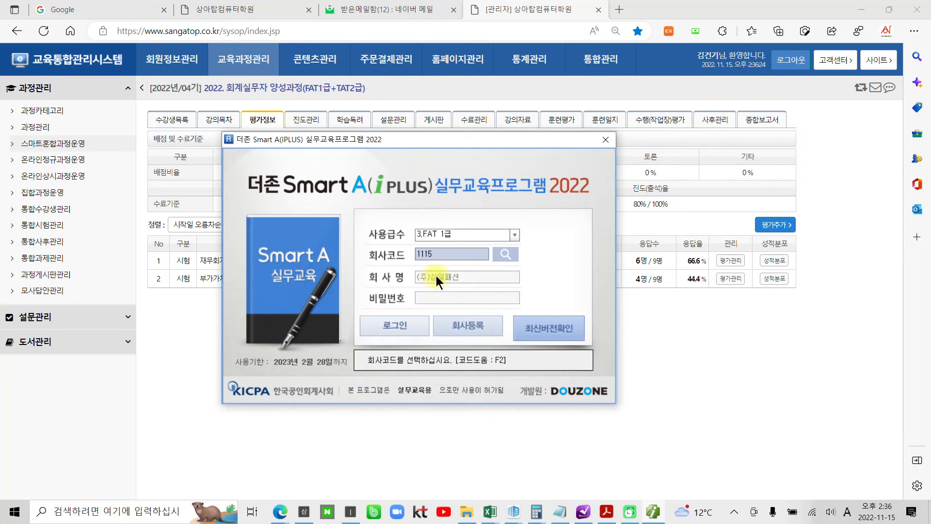
pyautogui.click(389, 327)
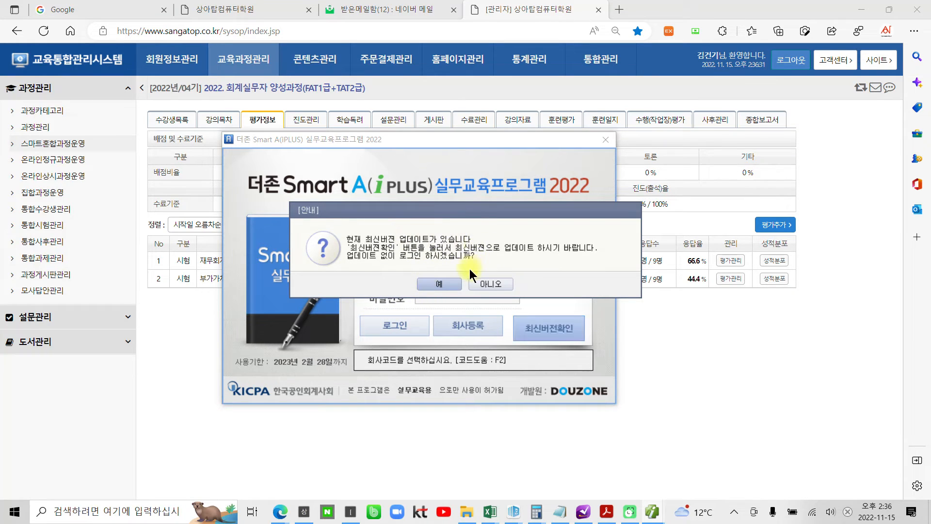
pyautogui.click(441, 283)
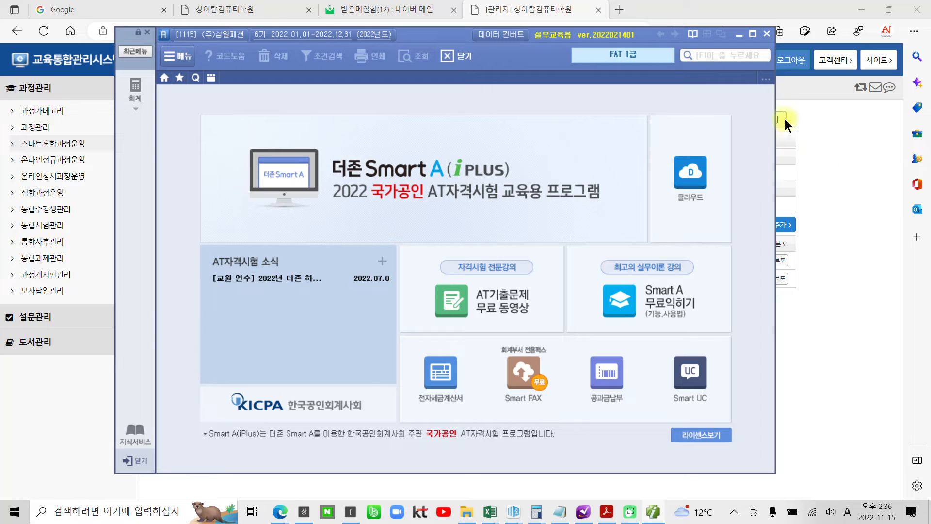
# - Maximize Smart A and mark the 회계 sidebar button and 전체메뉴 shortcut with arrows, then clear the marks
pyautogui.click(753, 33)
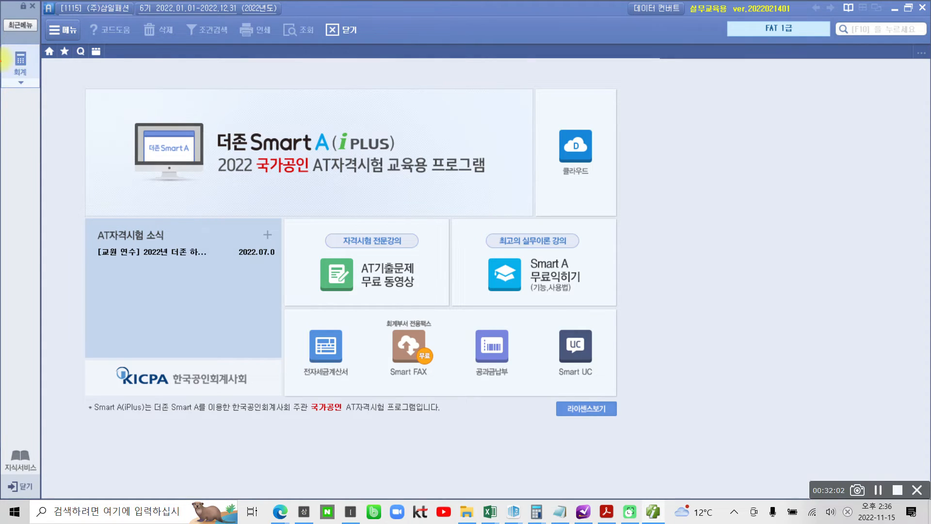
pyautogui.moveTo(5, 46); pyautogui.dragTo(37, 101)
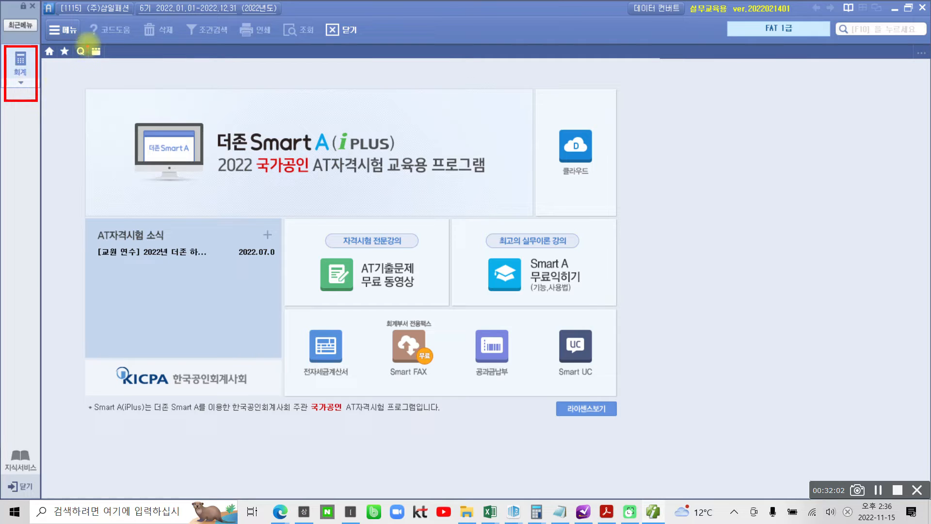
pyautogui.moveTo(86, 42); pyautogui.dragTo(125, 81)
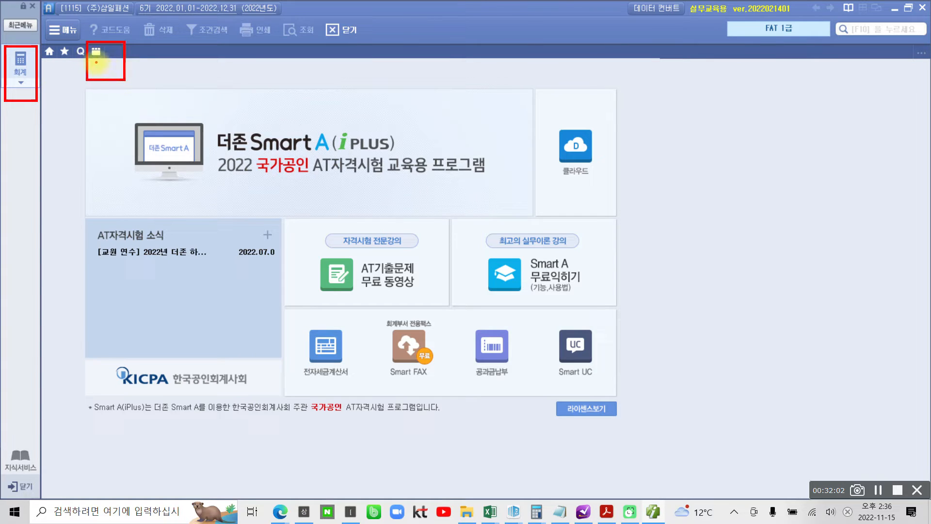
pyautogui.moveTo(100, 113)
pyautogui.mouseDown()
pyautogui.moveTo(95, 64)
pyautogui.moveTo(85, 77)
pyautogui.moveTo(93, 72)
pyautogui.mouseUp()
pyautogui.moveTo(20, 86); pyautogui.dragTo(44, 128)
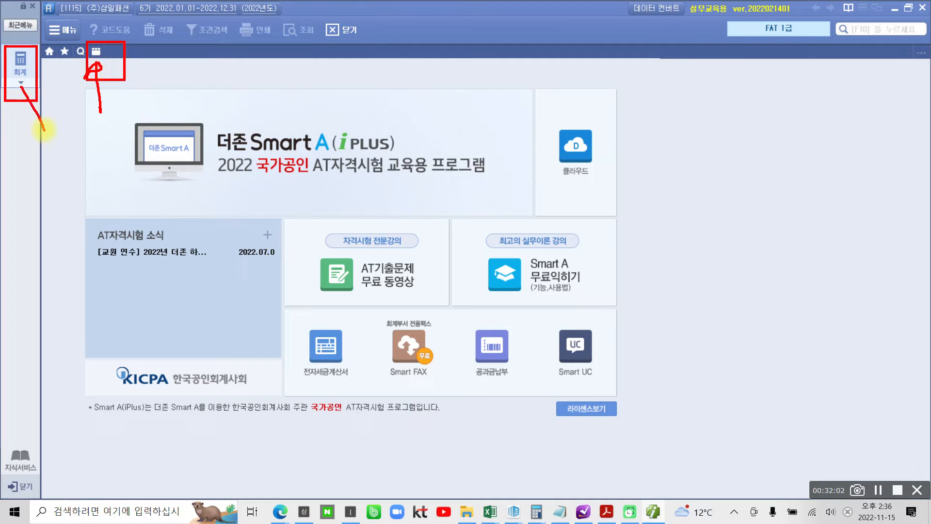
pyautogui.moveTo(21, 87)
pyautogui.mouseDown()
pyautogui.moveTo(18, 99)
pyautogui.moveTo(31, 91)
pyautogui.mouseUp()
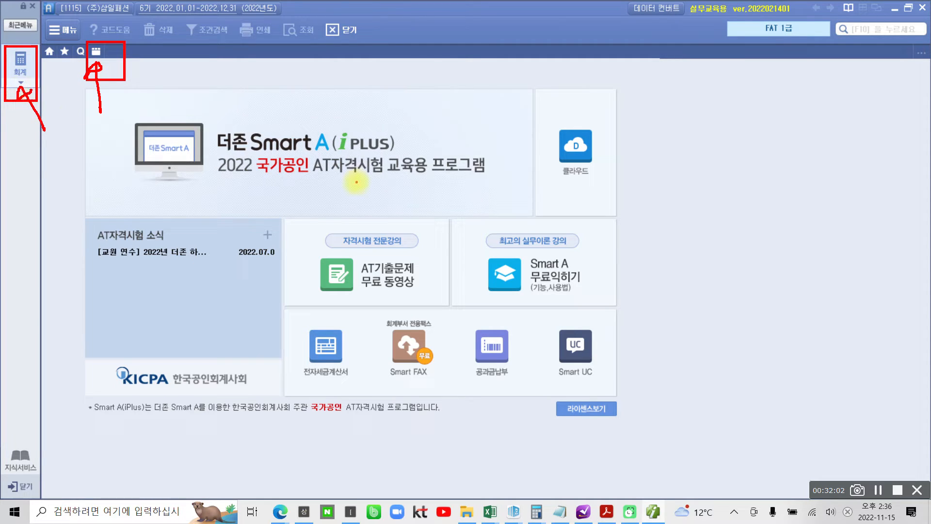
pyautogui.moveTo(317, 399)
pyautogui.mouseDown()
pyautogui.moveTo(293, 89)
pyautogui.moveTo(477, 400)
pyautogui.mouseUp()
pyautogui.press('Escape')
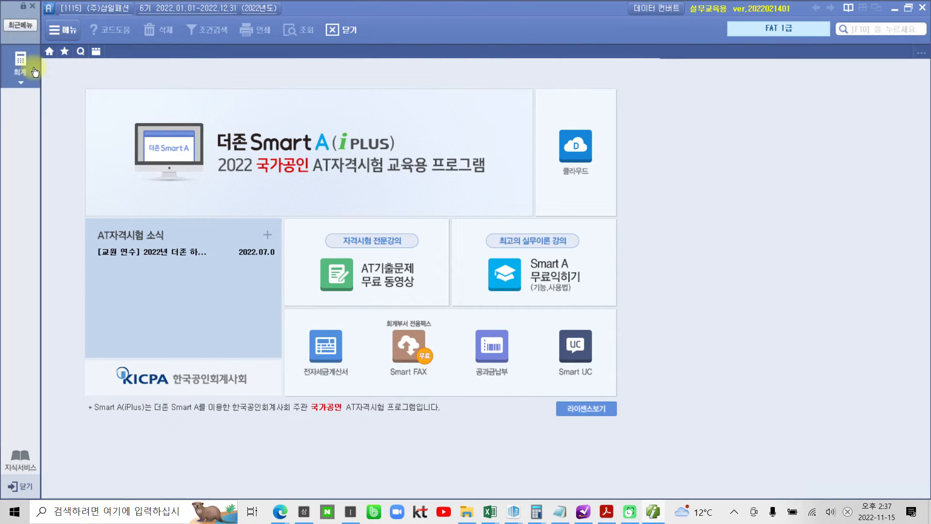
# - Open 환경설정 from the 기초정보관리 group of the full accounting menu, marking it along the way
pyautogui.click(34, 72)
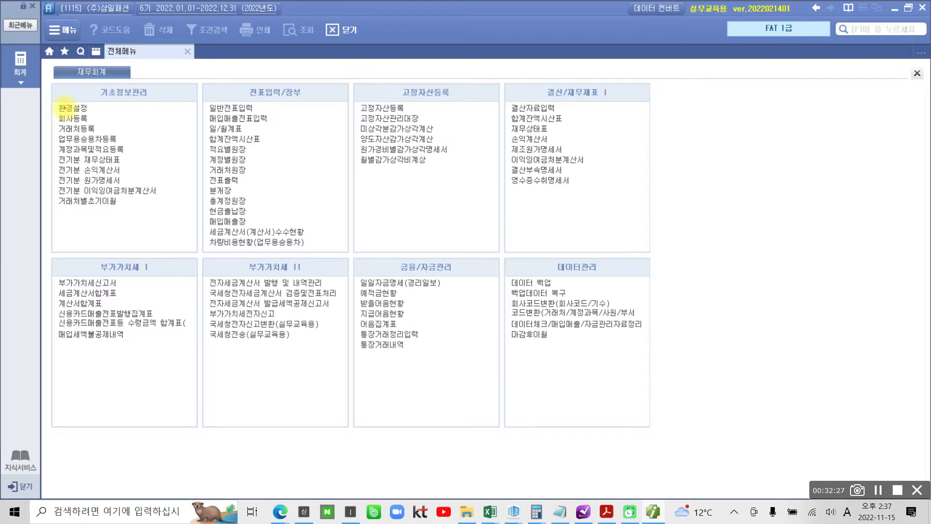
pyautogui.moveTo(130, 110)
pyautogui.mouseDown()
pyautogui.moveTo(95, 90)
pyautogui.moveTo(143, 112)
pyautogui.mouseUp()
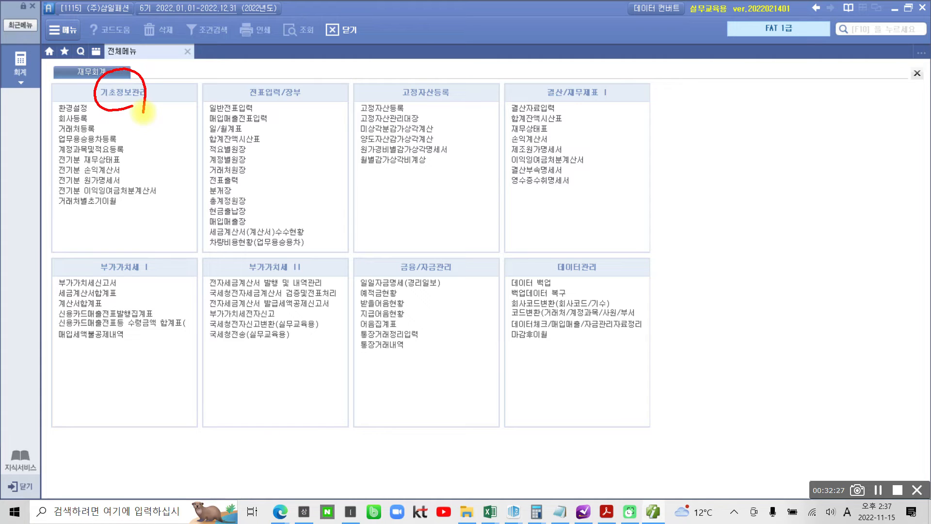
pyautogui.moveTo(58, 100); pyautogui.dragTo(73, 98)
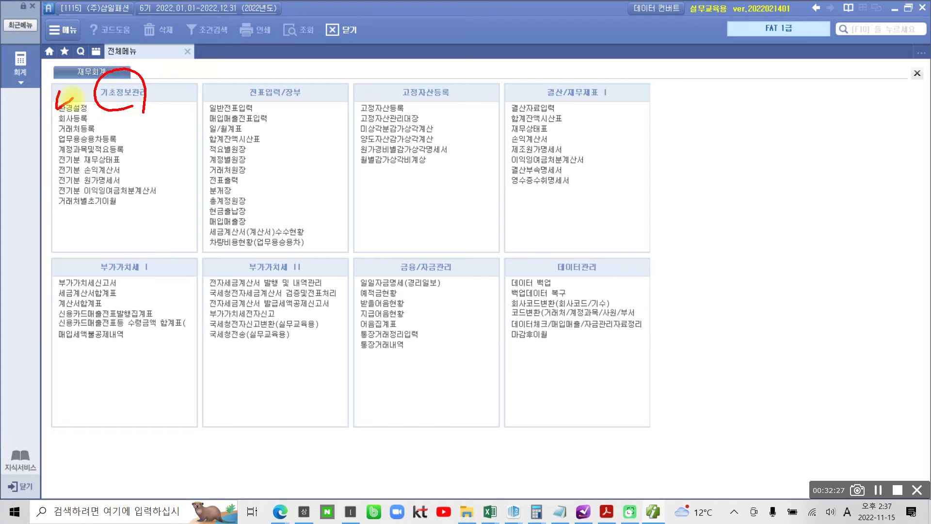
pyautogui.press('Escape')
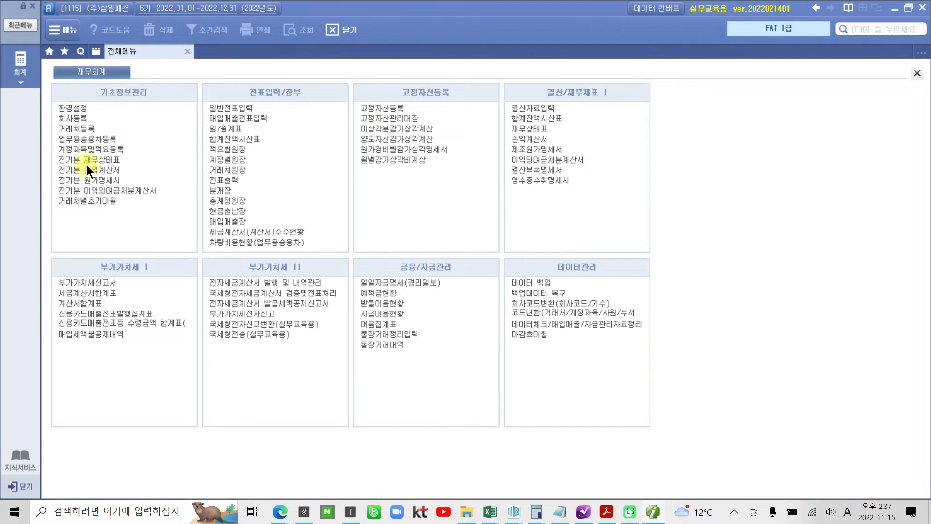
pyautogui.click(86, 109)
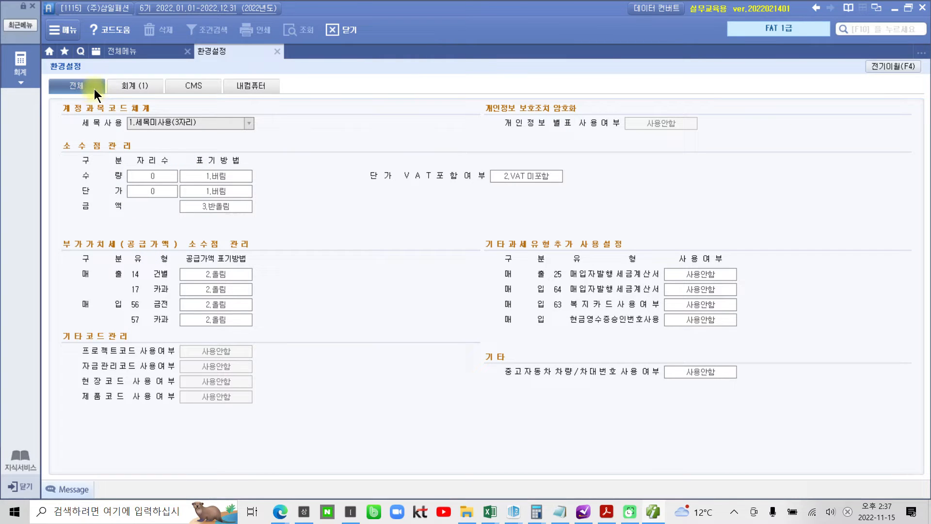
pyautogui.hotkey('ctrl', '2')
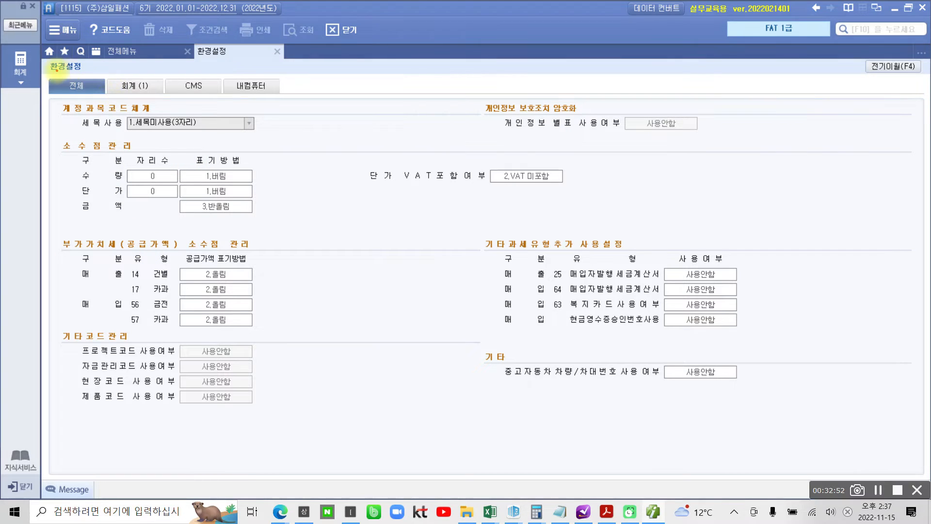
pyautogui.moveTo(56, 72)
pyautogui.mouseDown()
pyautogui.moveTo(92, 96)
pyautogui.moveTo(275, 97)
pyautogui.mouseUp()
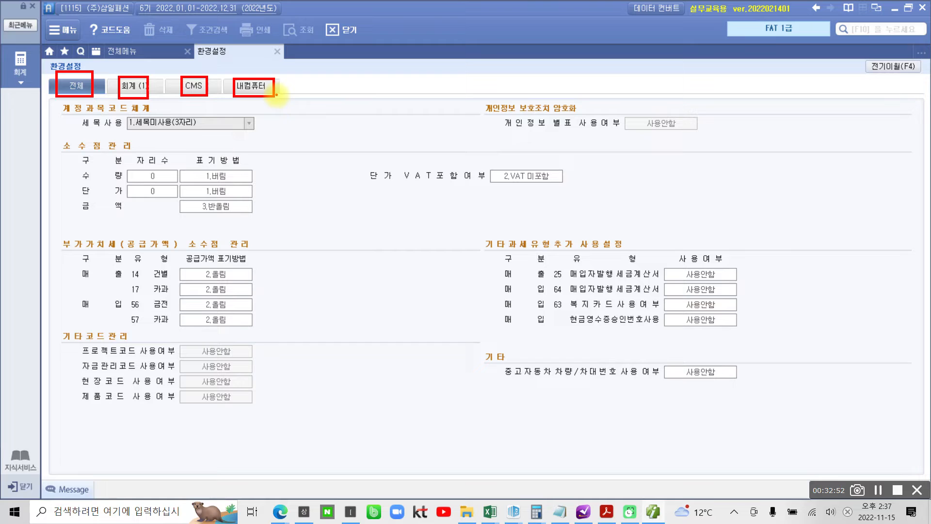
pyautogui.press('Escape')
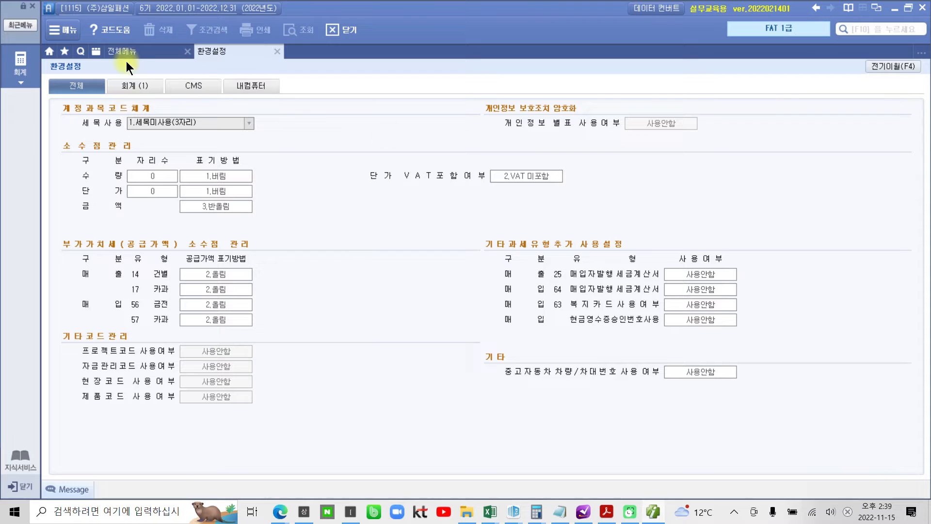
# - Switch to the 회계 tab and mark up default accounts 146 상품 and 251 외상매입금
pyautogui.click(132, 83)
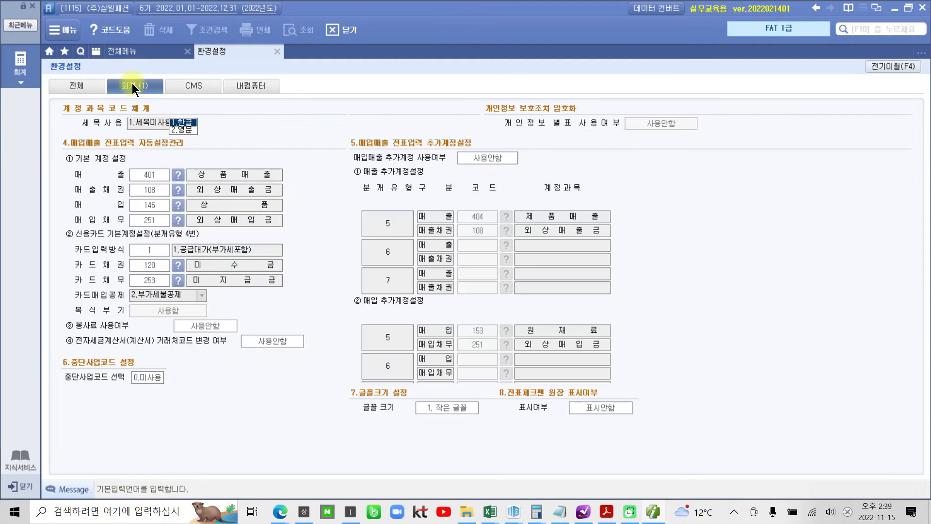
pyautogui.moveTo(560, 513)
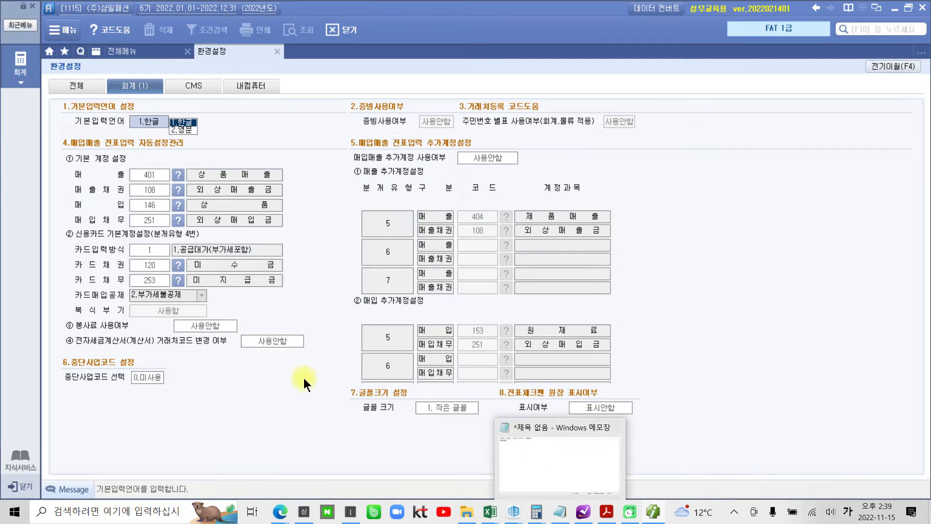
pyautogui.moveTo(104, 68); pyautogui.dragTo(161, 97)
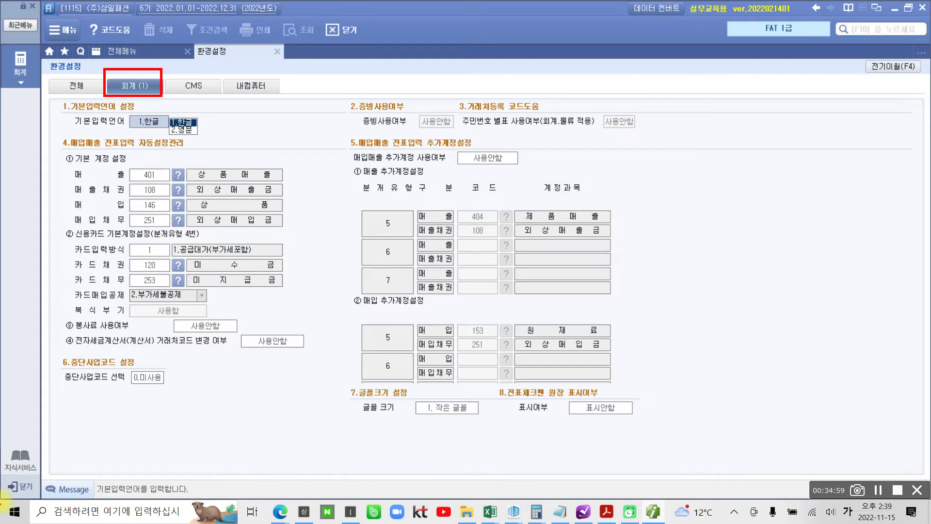
pyautogui.moveTo(73, 146); pyautogui.dragTo(60, 170)
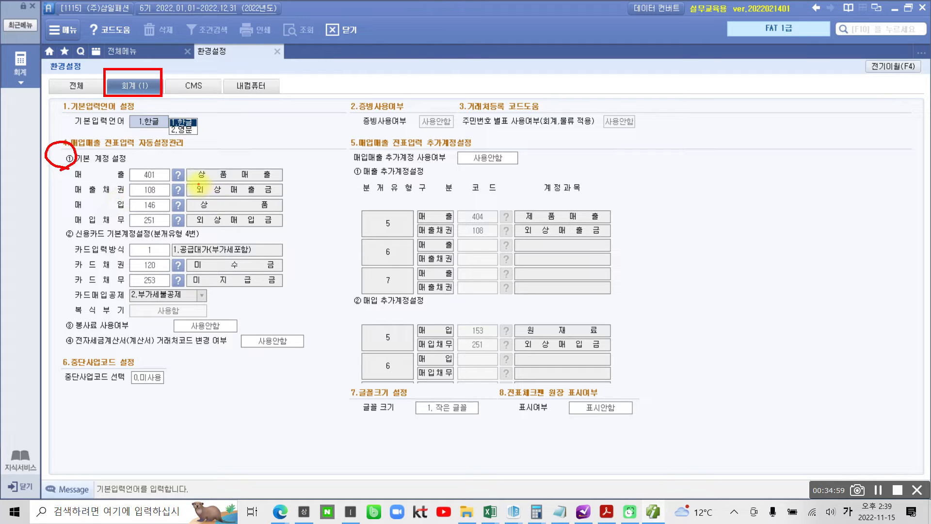
pyautogui.moveTo(199, 185); pyautogui.dragTo(286, 186)
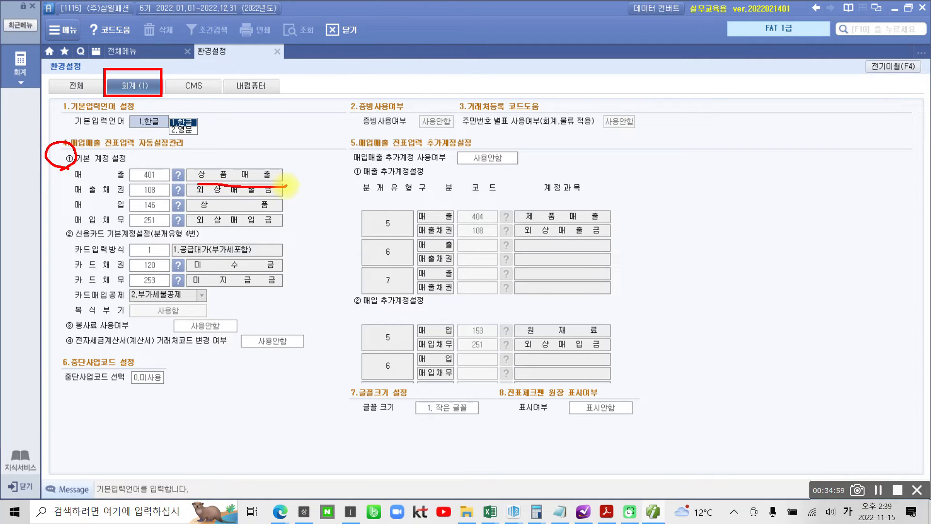
pyautogui.hotkey('ctrl', 'z')
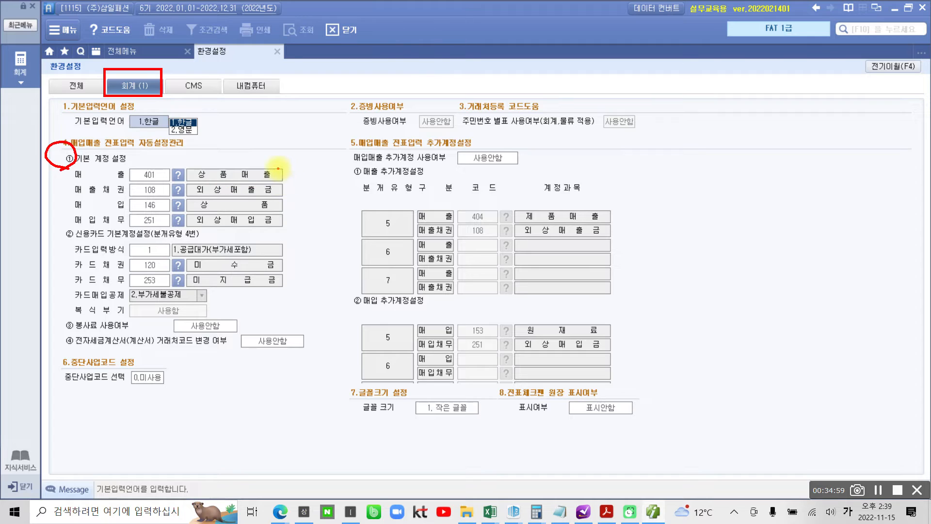
pyautogui.moveTo(277, 170); pyautogui.dragTo(289, 169)
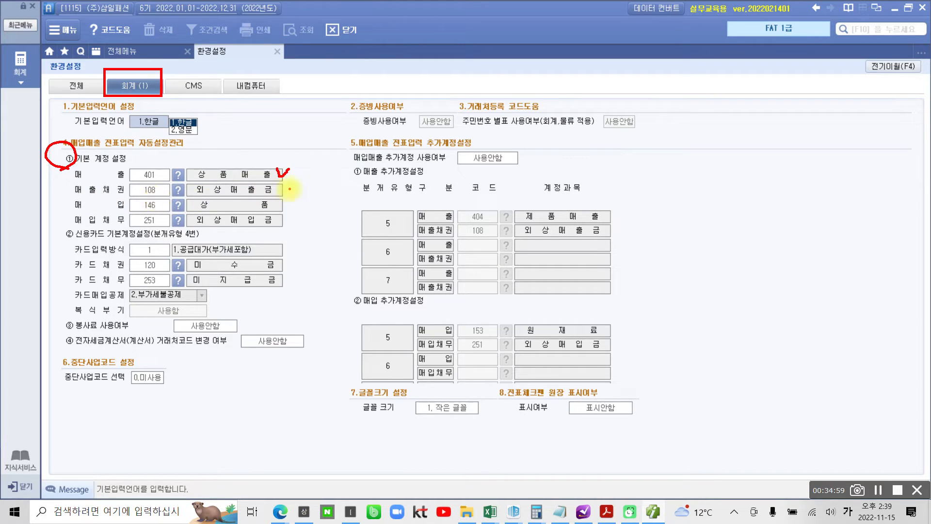
pyautogui.moveTo(280, 190); pyautogui.dragTo(295, 187)
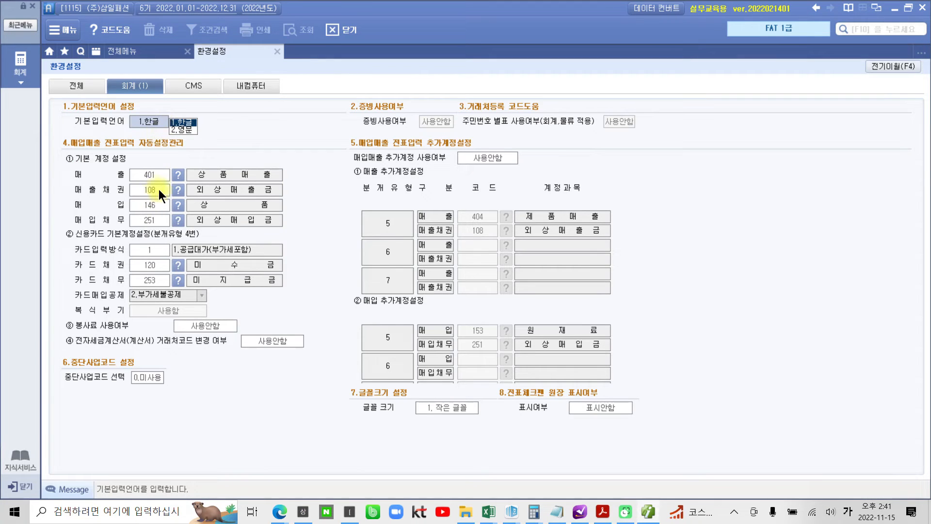
# - Change the default 매출채권 account code from 108 to 110 받을어음
pyautogui.click(164, 188)
pyautogui.write('110')
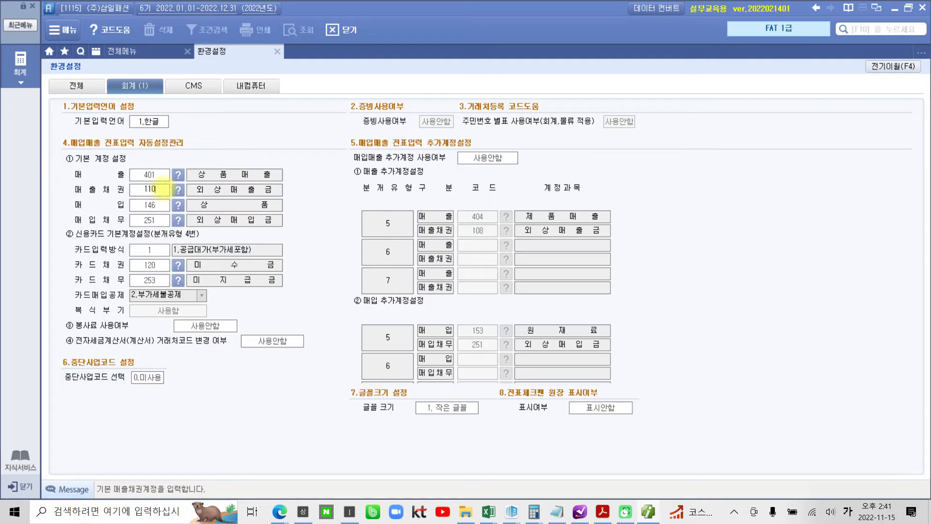
pyautogui.press('Return')
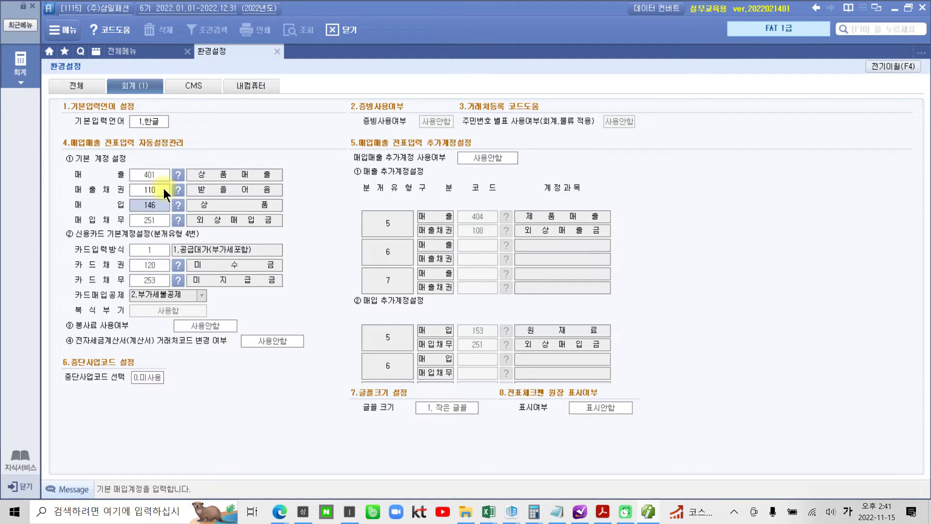
pyautogui.click(164, 188)
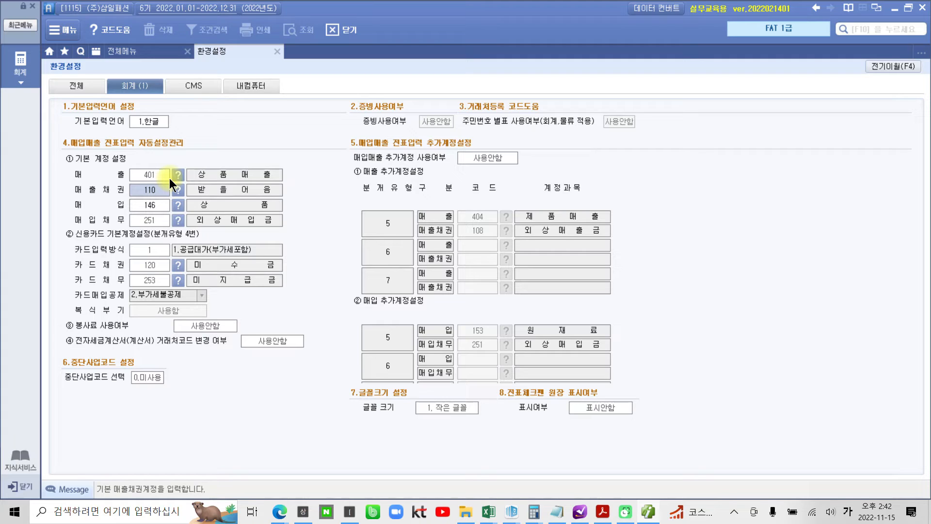
# - Set the 매출채권 account code back to 108 외상매출금
pyautogui.write('108')
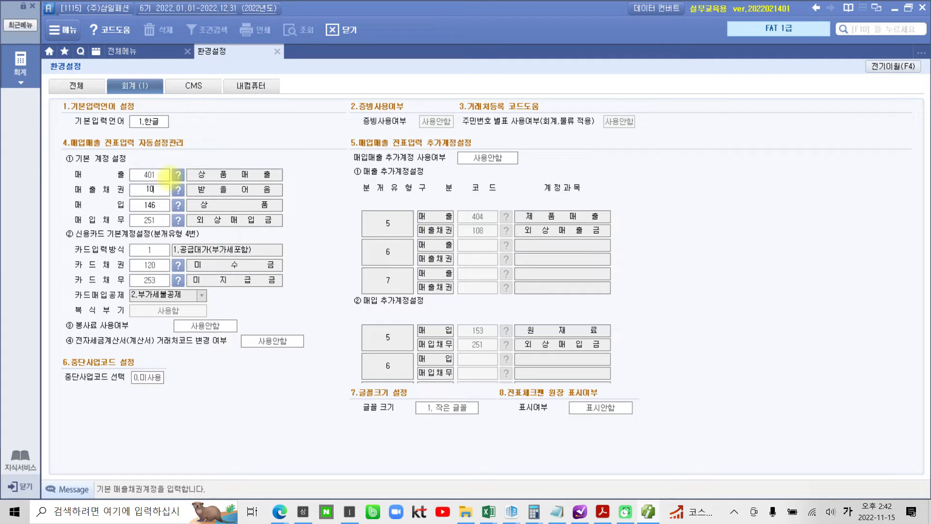
pyautogui.press('Return')
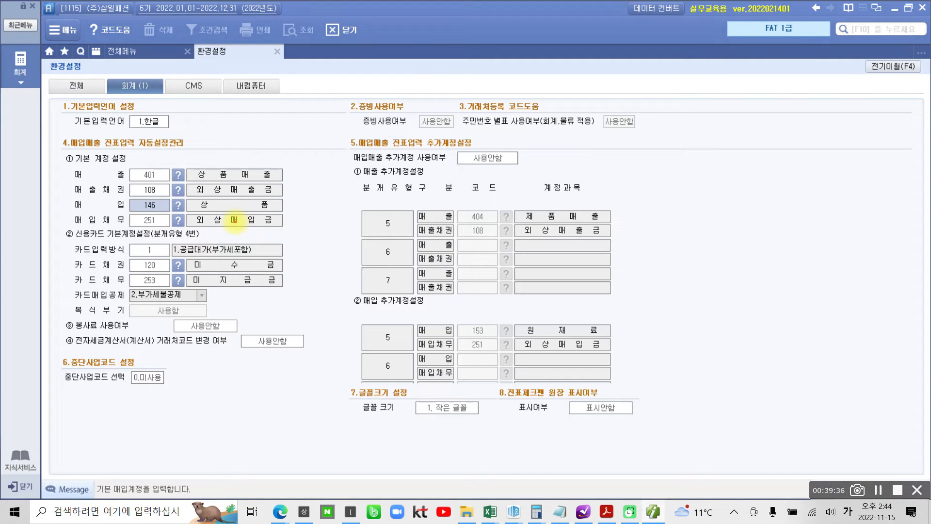
# - Circle the four default sales and purchase accounts, clear the marks, then look up the 카드채권 code
pyautogui.moveTo(284, 233)
pyautogui.mouseDown()
pyautogui.moveTo(142, 232)
pyautogui.moveTo(53, 187)
pyautogui.moveTo(168, 158)
pyautogui.moveTo(304, 189)
pyautogui.moveTo(274, 237)
pyautogui.mouseUp()
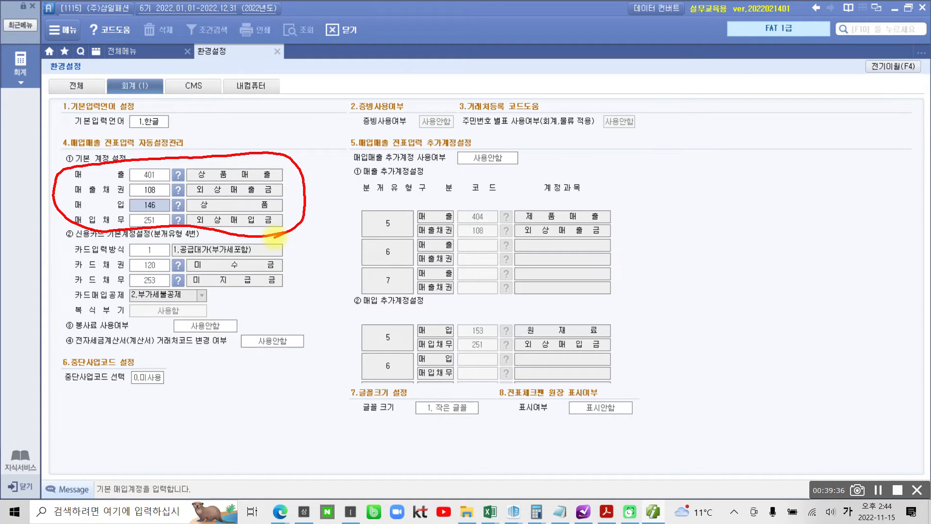
pyautogui.moveTo(352, 86); pyautogui.dragTo(292, 167)
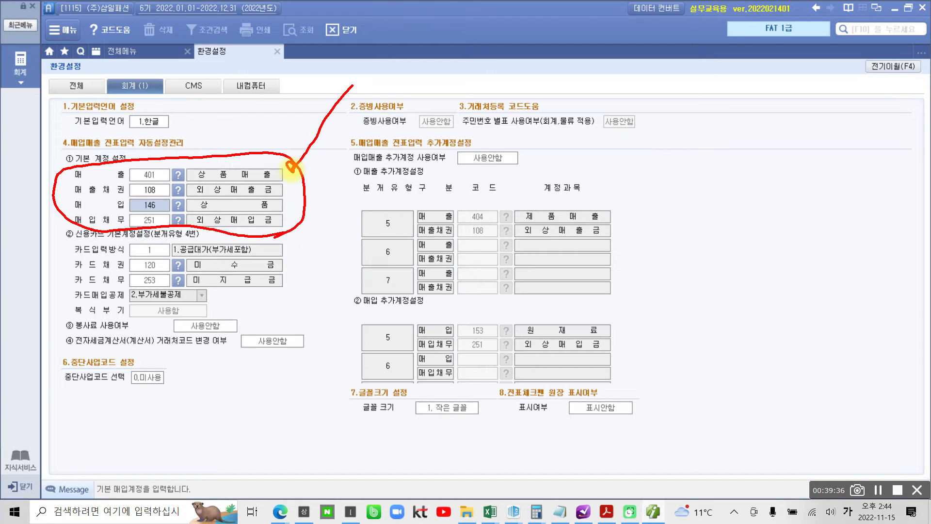
pyautogui.press('Escape')
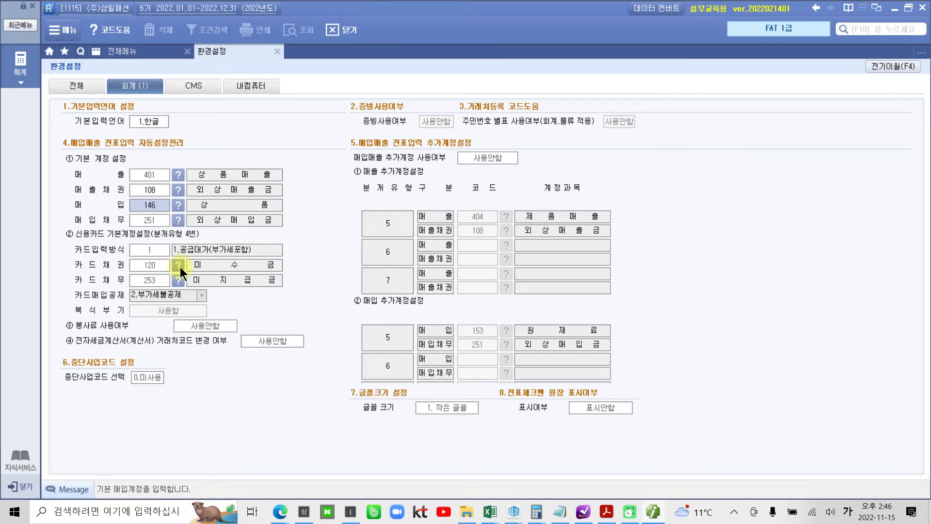
pyautogui.click(181, 268)
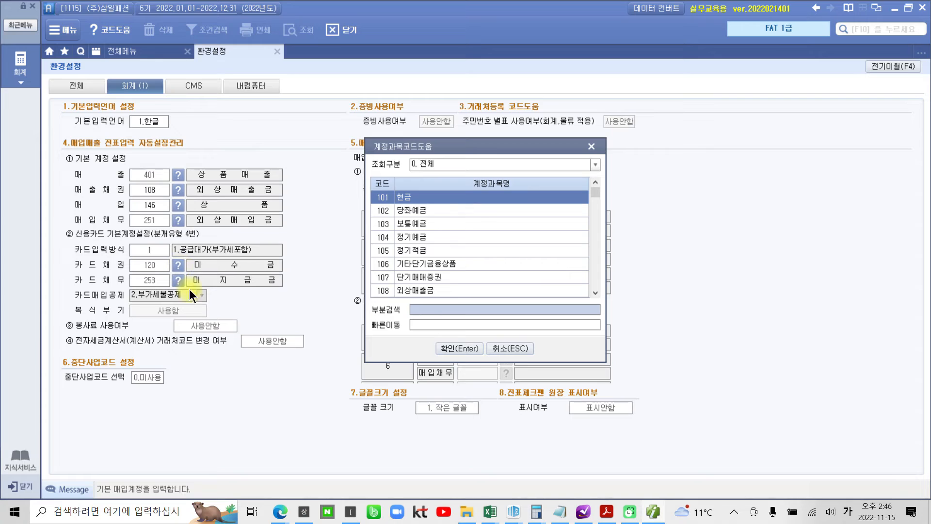
# - Search accounts for '외상' and pick 108 외상매출금 as the card receivables account
pyautogui.click(426, 310)
pyautogui.write('외')
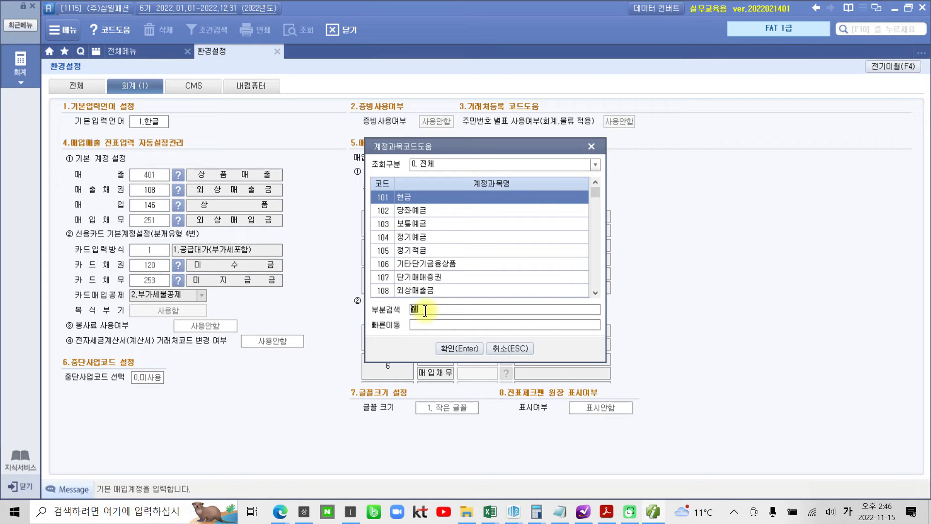
pyautogui.write('상')
pyautogui.press('Return')
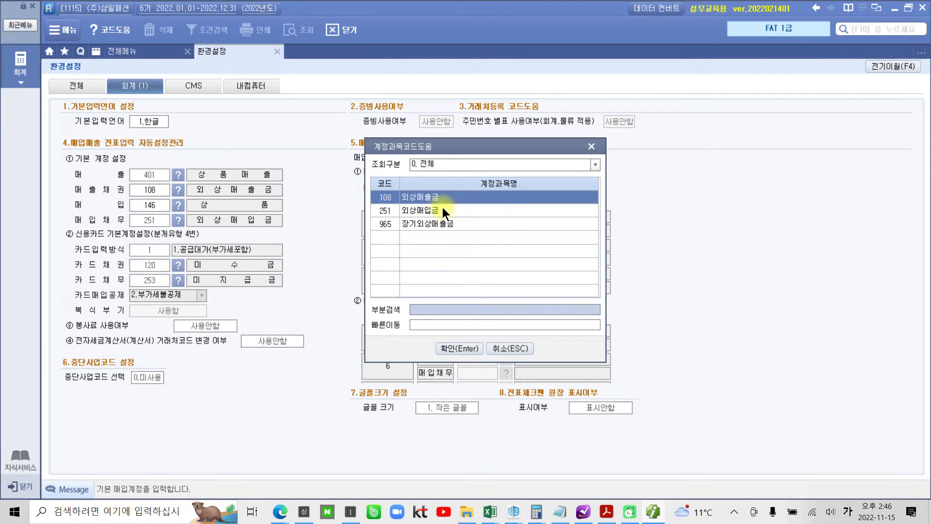
pyautogui.click(458, 348)
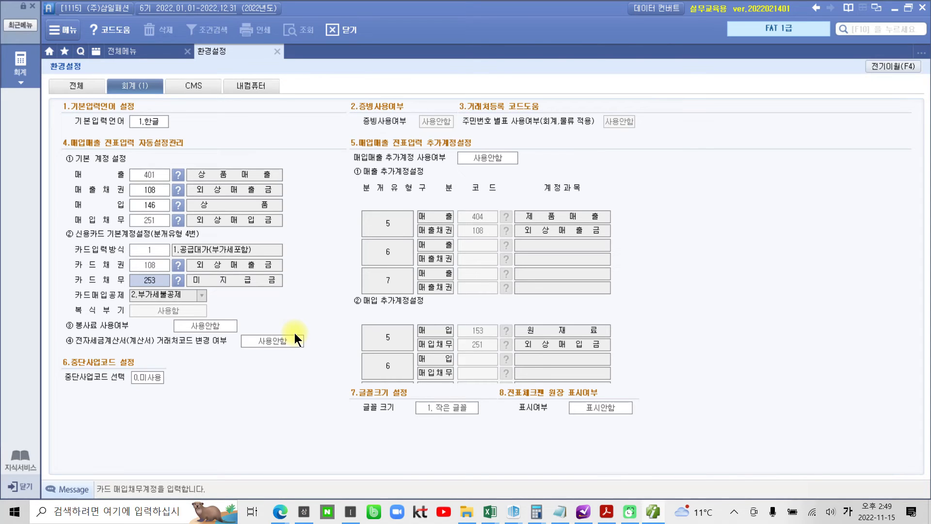
# - View the CMS bank settings, then the 내컴퓨터 page of PC-only options
pyautogui.click(192, 82)
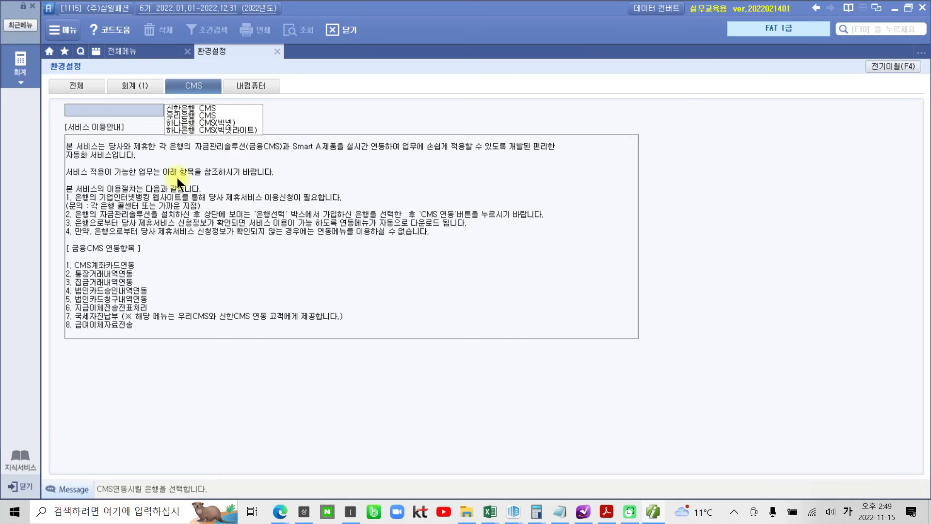
pyautogui.click(255, 85)
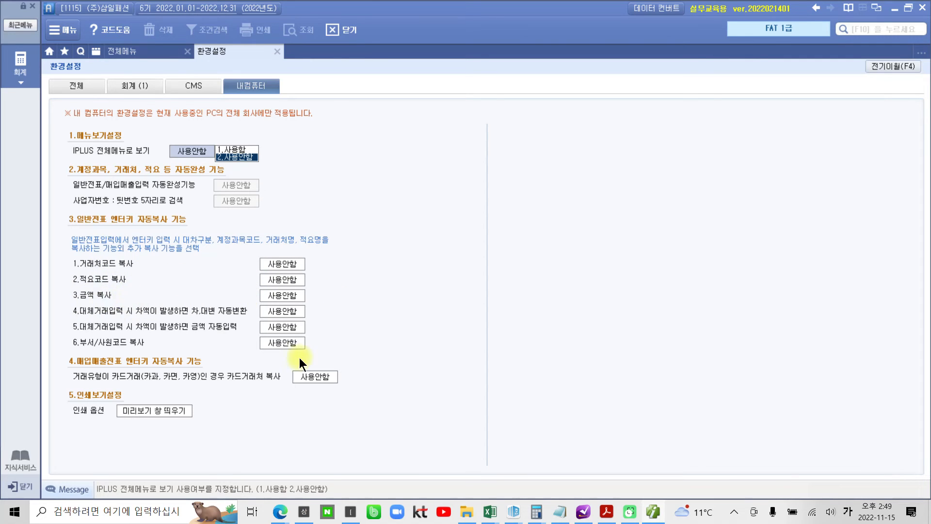
pyautogui.click(291, 265)
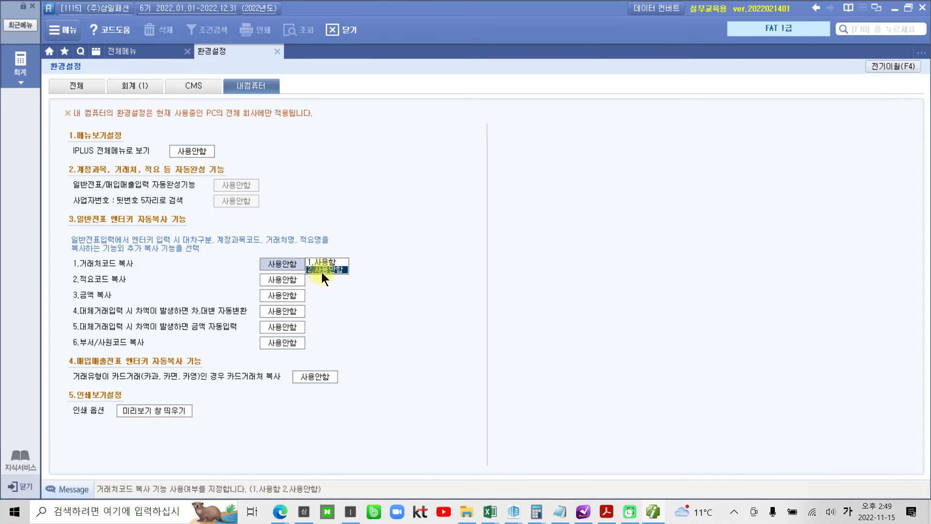
pyautogui.click(293, 275)
pyautogui.click(295, 264)
pyautogui.click(331, 271)
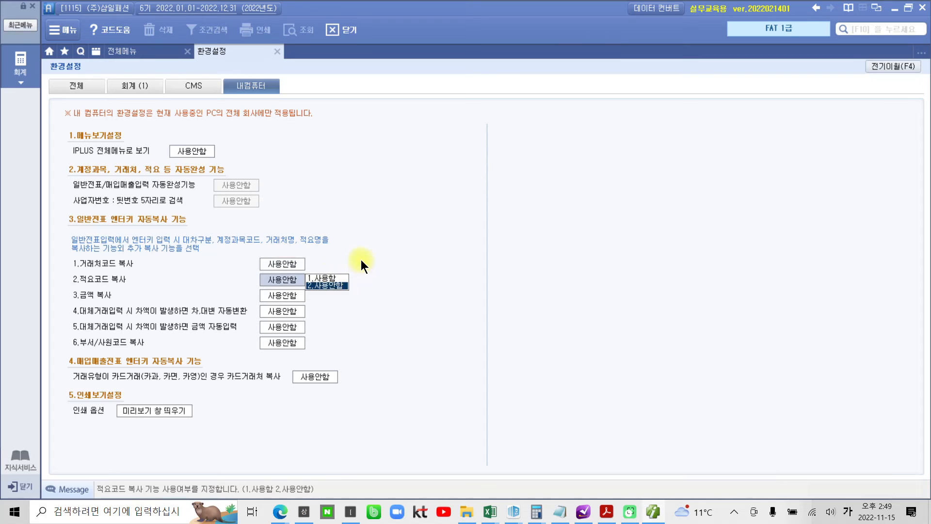
pyautogui.click(298, 263)
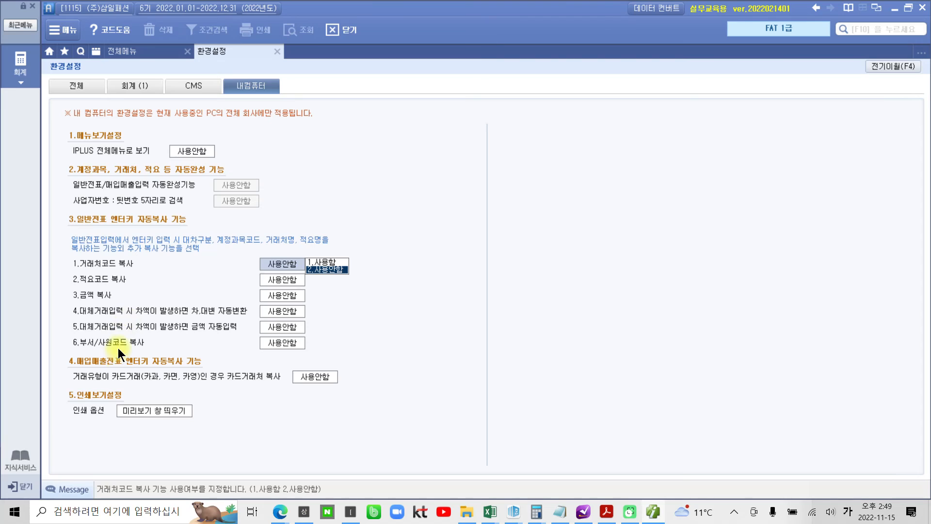
pyautogui.click(327, 263)
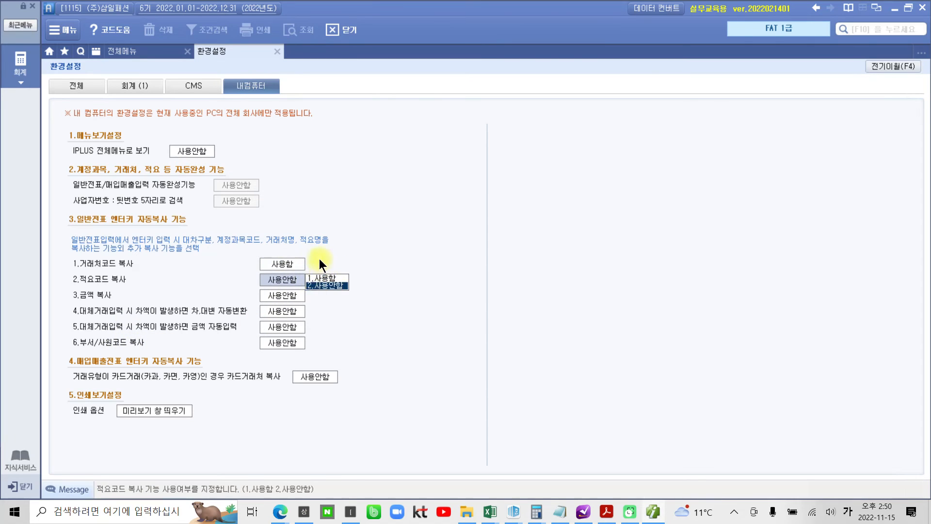
pyautogui.click(298, 264)
pyautogui.click(320, 269)
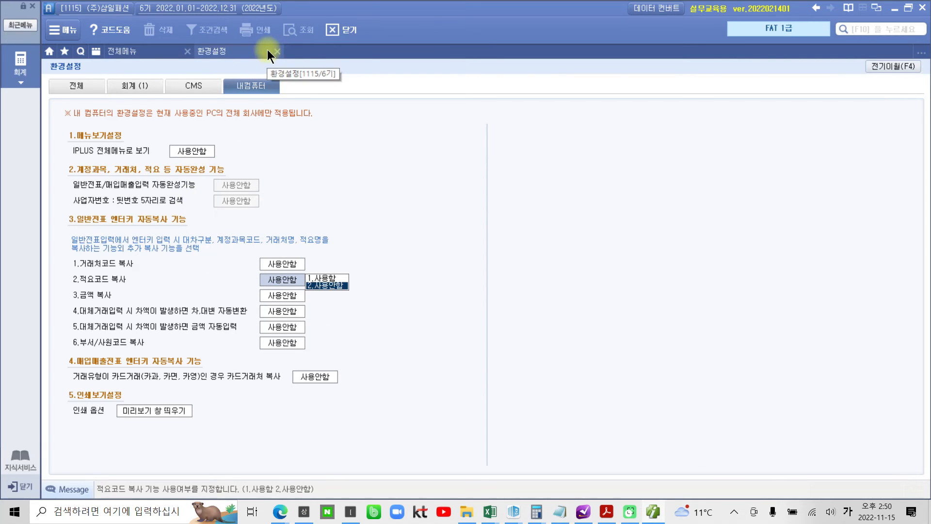
# - Mark the 환경설정 tab's close button, clear the ink, and close the screen
pyautogui.hotkey('ctrl', '2')
pyautogui.moveTo(266, 41); pyautogui.dragTo(290, 63)
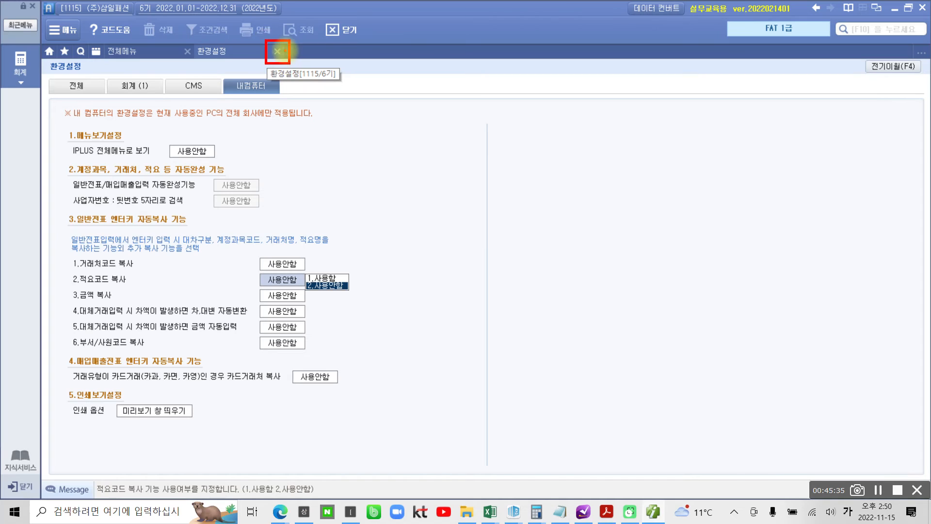
pyautogui.press('Escape')
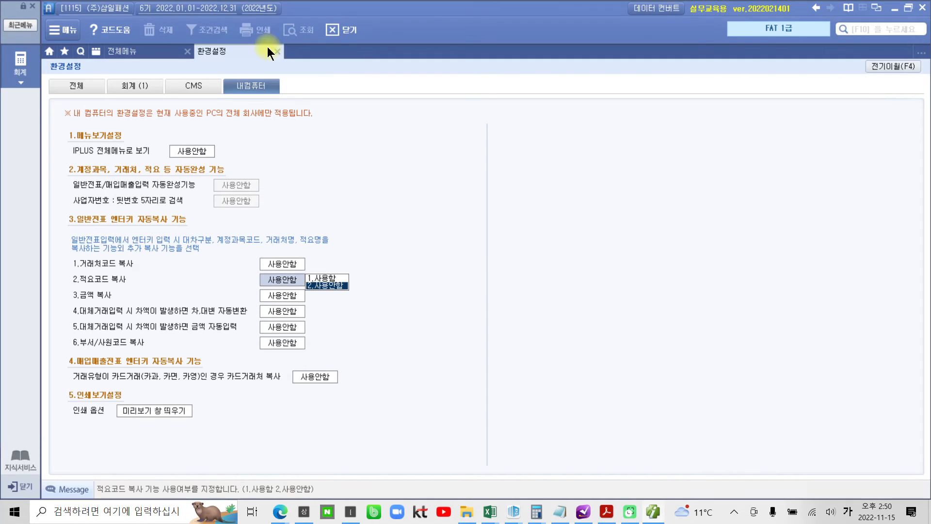
pyautogui.click(278, 51)
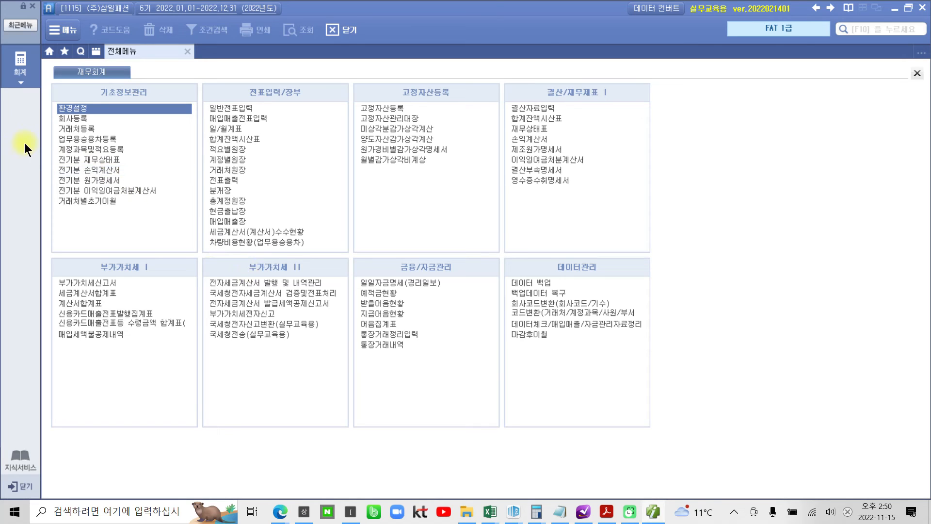
# - Open 거래처등록 from 전체메뉴, mark up its tabs, and show the 금융 list
pyautogui.click(77, 129)
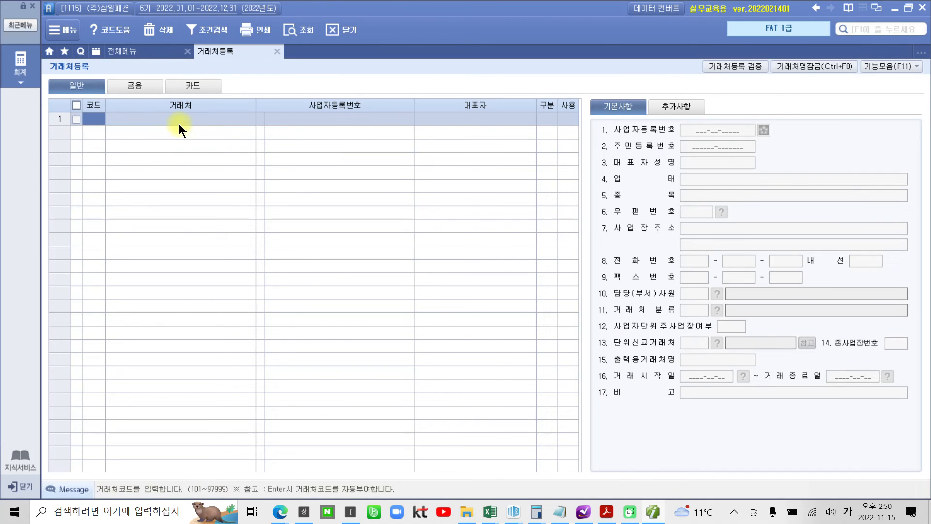
pyautogui.moveTo(47, 75)
pyautogui.mouseDown()
pyautogui.moveTo(102, 99)
pyautogui.moveTo(127, 87)
pyautogui.moveTo(147, 108)
pyautogui.mouseUp()
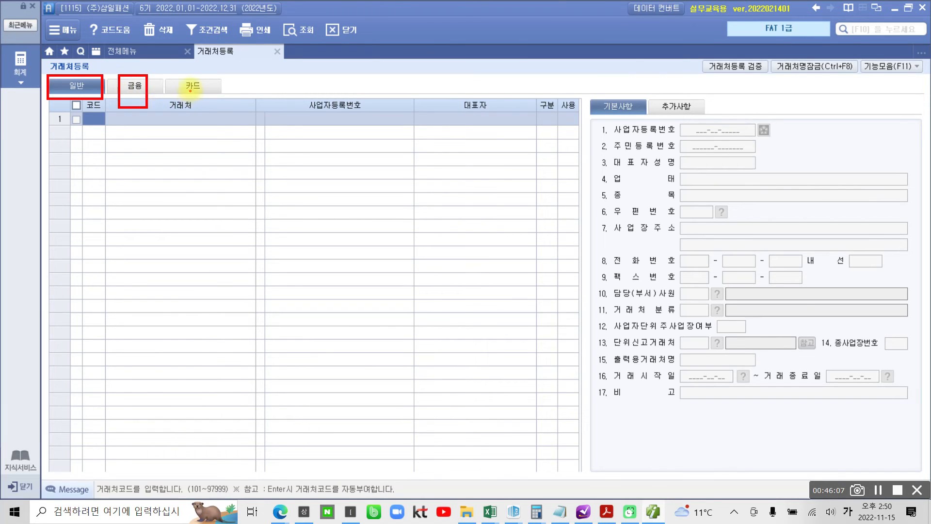
pyautogui.moveTo(180, 74); pyautogui.dragTo(208, 102)
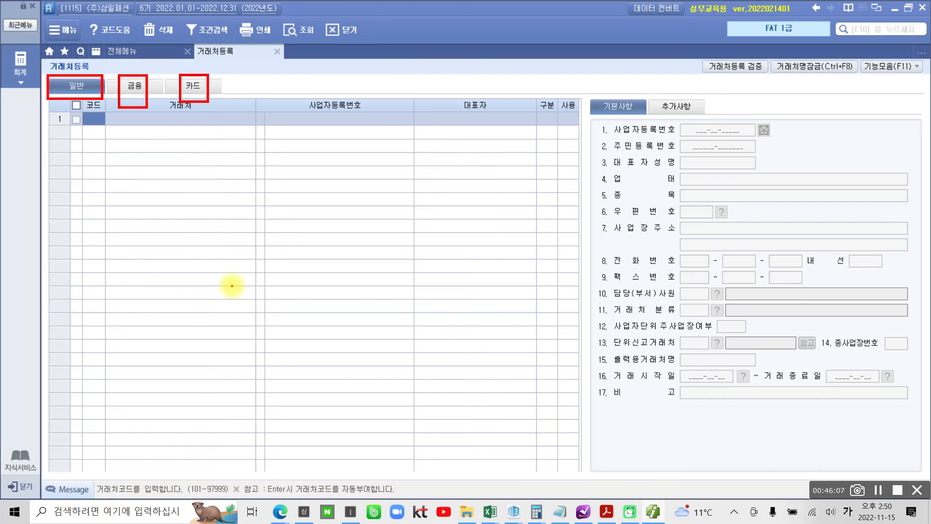
pyautogui.moveTo(79, 98); pyautogui.dragTo(97, 180)
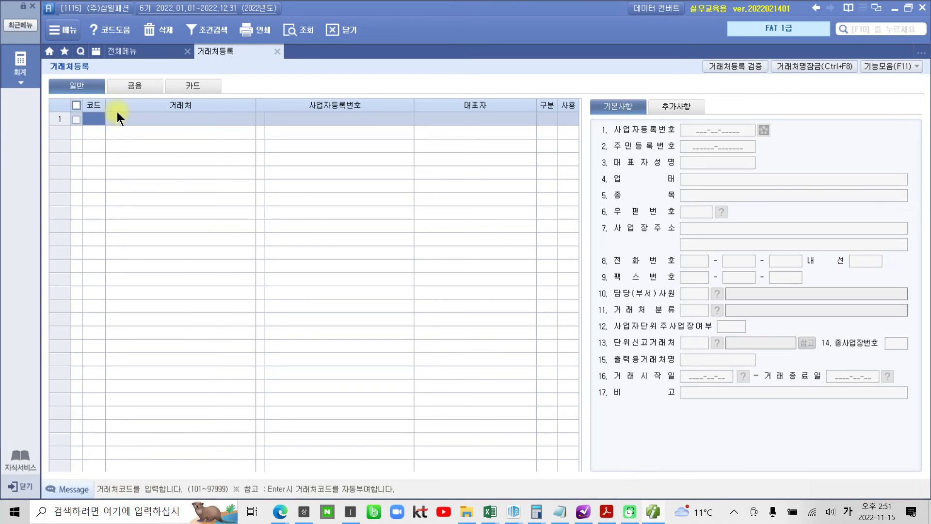
pyautogui.click(128, 87)
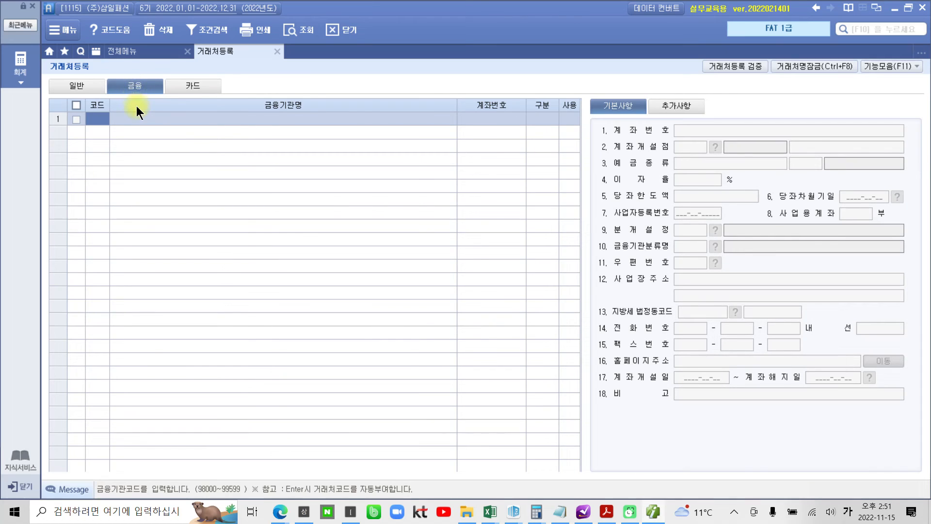
# - Mark up the 금융 tab's fields, clear the ink, and switch to the 카드 tab
pyautogui.moveTo(601, 352)
pyautogui.mouseDown()
pyautogui.moveTo(654, 85)
pyautogui.moveTo(735, 433)
pyautogui.moveTo(686, 430)
pyautogui.mouseUp()
pyautogui.moveTo(706, 115); pyautogui.dragTo(735, 118)
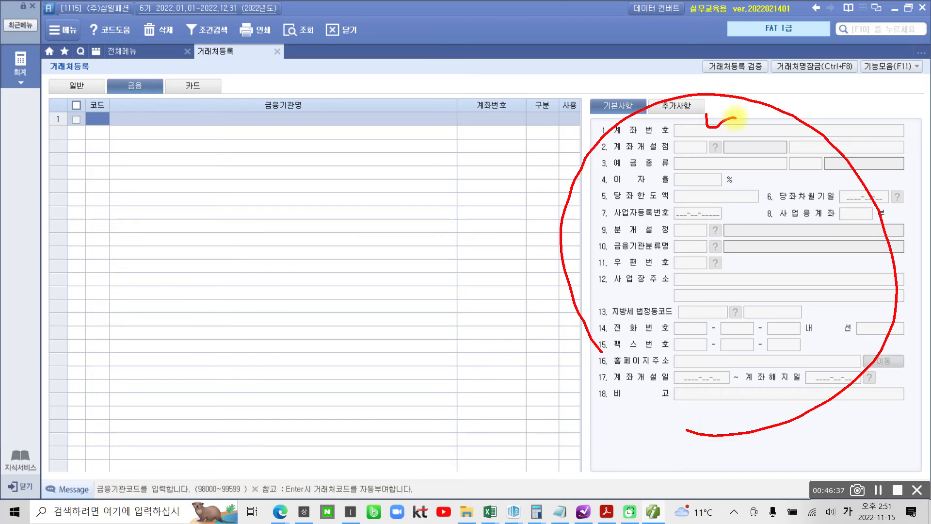
pyautogui.moveTo(702, 157); pyautogui.dragTo(723, 156)
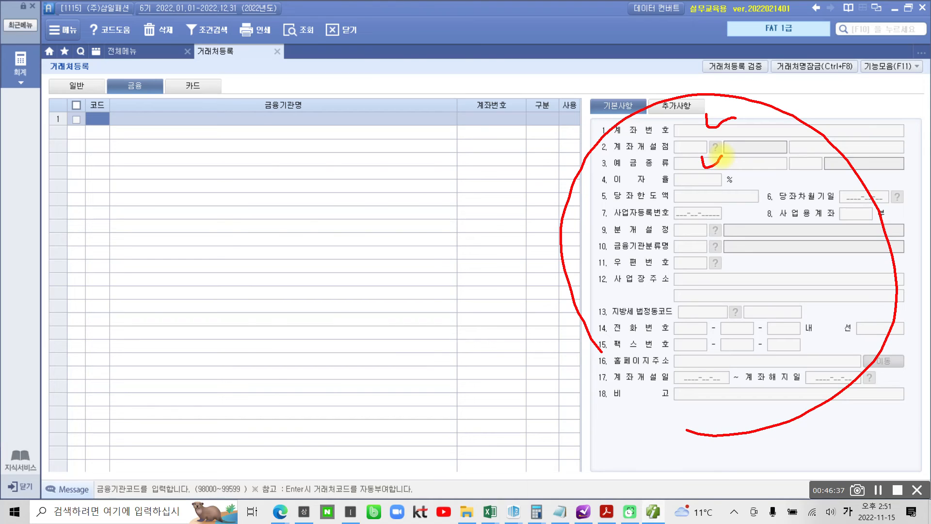
pyautogui.moveTo(140, 84); pyautogui.dragTo(150, 178)
pyautogui.moveTo(140, 104); pyautogui.dragTo(130, 127)
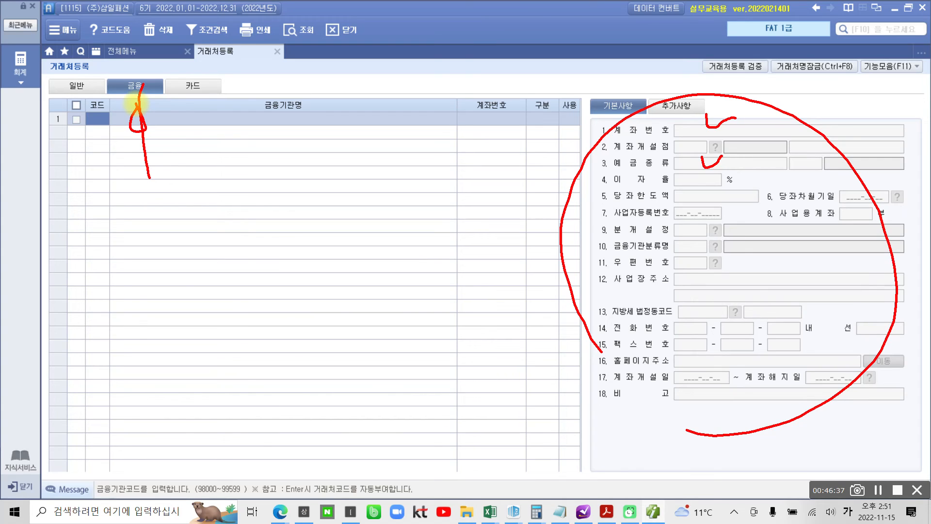
pyautogui.press('Escape')
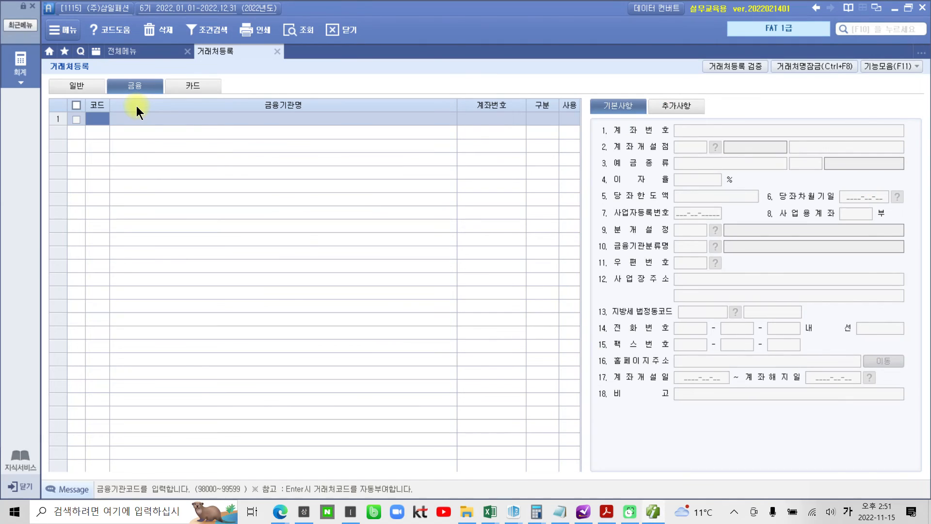
pyautogui.click(188, 90)
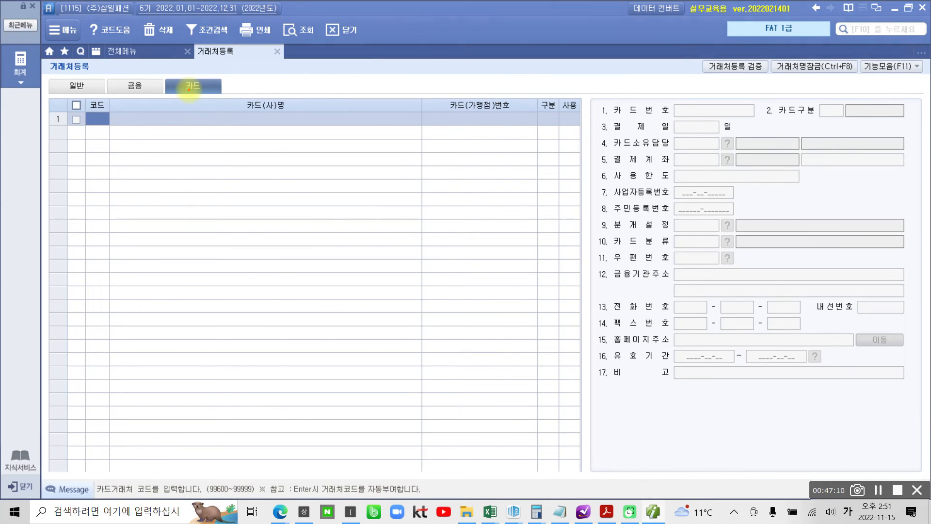
# - Annotate the empty 카드 list, circling 가맹점 in the 카드(가맹점)번호 heading
pyautogui.moveTo(639, 360)
pyautogui.mouseDown()
pyautogui.moveTo(589, 271)
pyautogui.moveTo(868, 265)
pyautogui.moveTo(743, 375)
pyautogui.mouseUp()
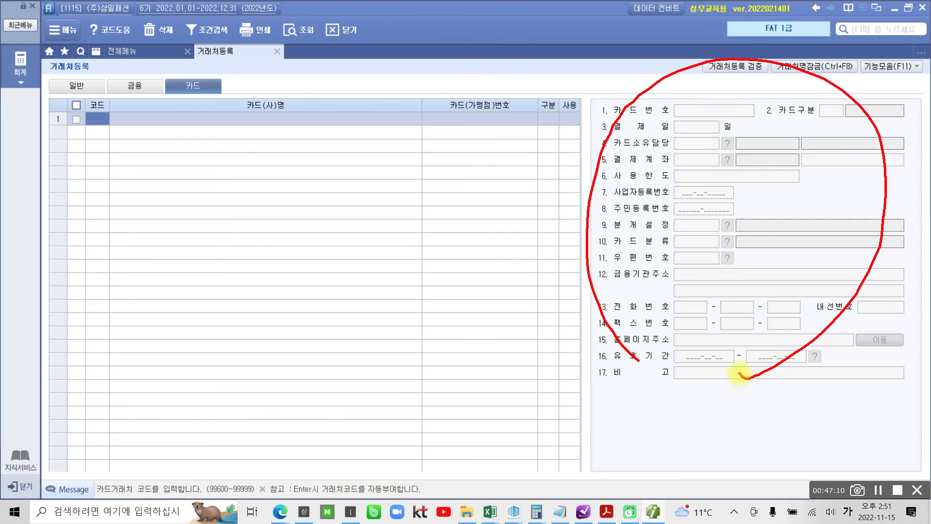
pyautogui.moveTo(87, 118); pyautogui.dragTo(103, 117)
pyautogui.moveTo(257, 108); pyautogui.dragTo(248, 108)
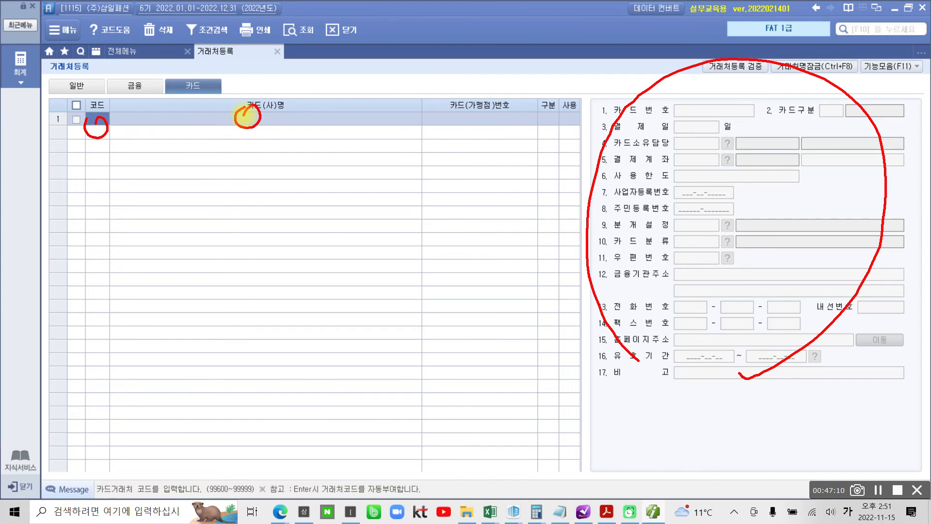
pyautogui.moveTo(485, 132)
pyautogui.mouseDown()
pyautogui.moveTo(500, 110)
pyautogui.moveTo(503, 129)
pyautogui.mouseUp()
pyautogui.moveTo(563, 133)
pyautogui.mouseDown()
pyautogui.moveTo(551, 119)
pyautogui.moveTo(573, 135)
pyautogui.mouseUp()
pyautogui.moveTo(698, 366)
pyautogui.mouseDown()
pyautogui.moveTo(667, 84)
pyautogui.moveTo(763, 373)
pyautogui.moveTo(680, 386)
pyautogui.mouseUp()
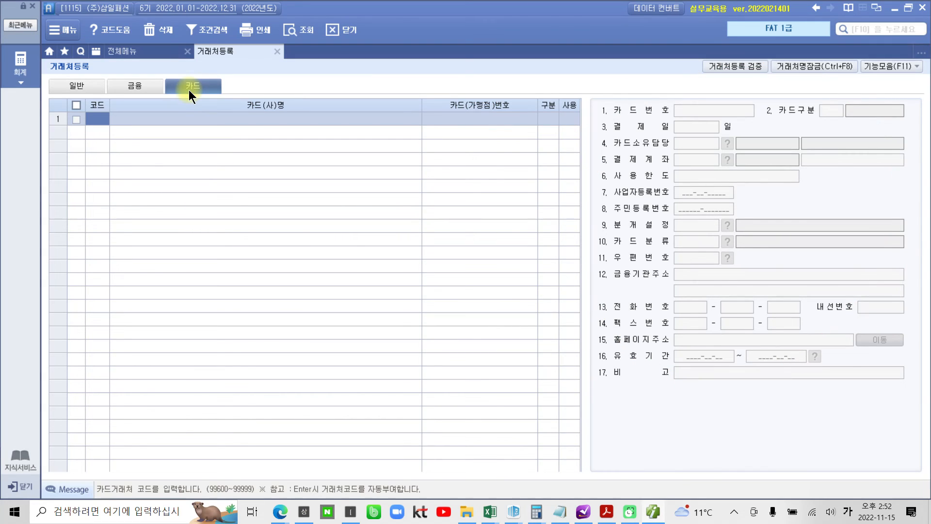
pyautogui.moveTo(474, 117); pyautogui.dragTo(484, 119)
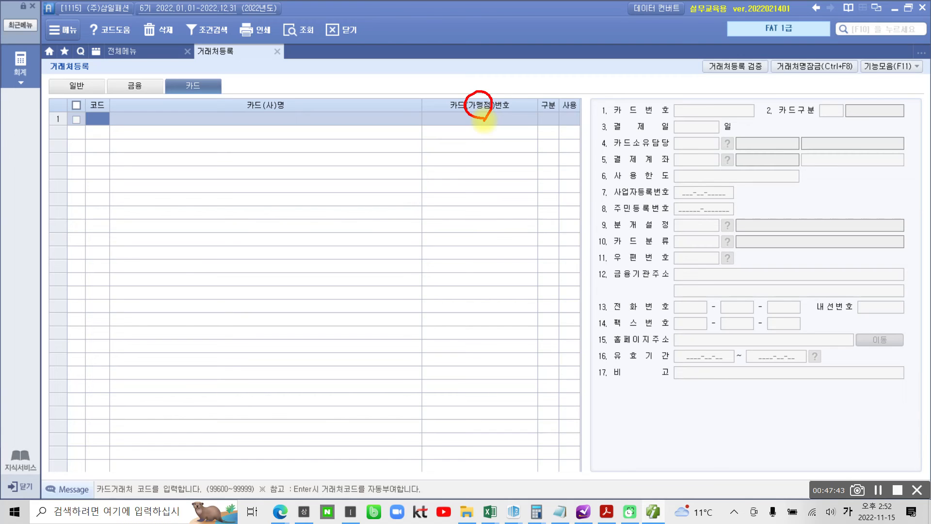
# - Cycle through the 일반, 금융 and 카드 client lists, ending back on the empty 일반 list
pyautogui.click(78, 85)
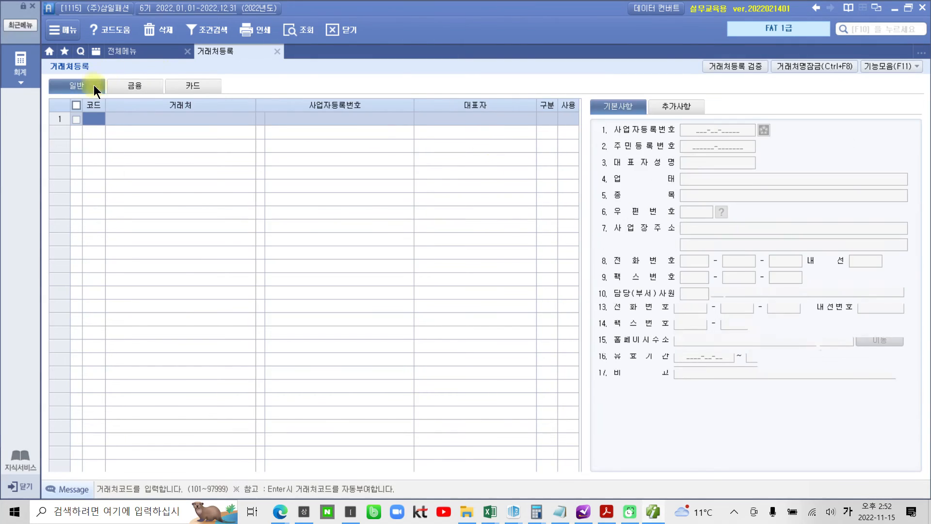
pyautogui.click(138, 86)
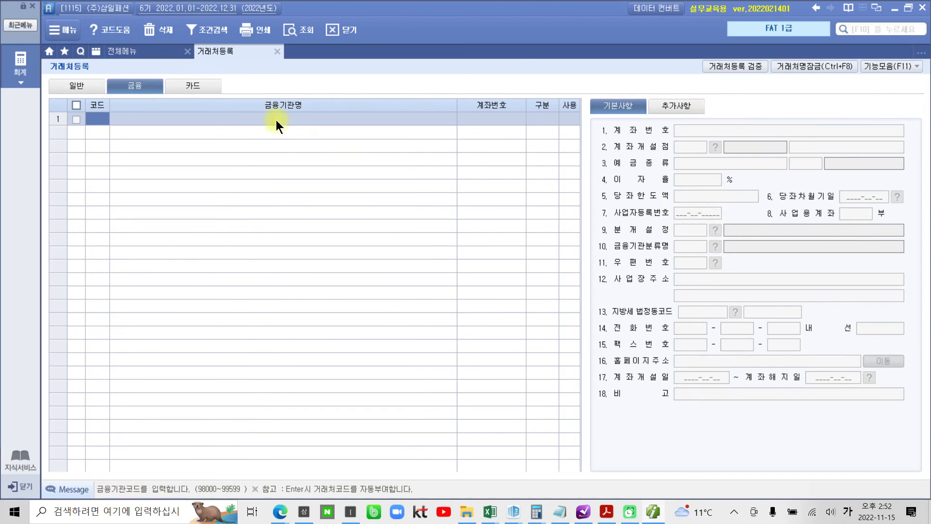
pyautogui.click(202, 86)
pyautogui.click(78, 88)
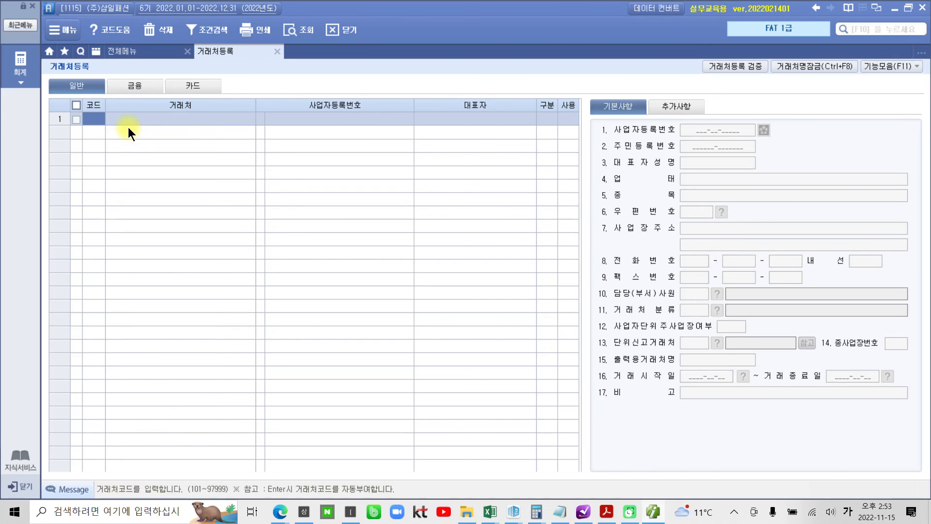
# - Register customer code 01001 named (주)코디나라 in the 일반 grid
pyautogui.write('1001')
pyautogui.press('Return')
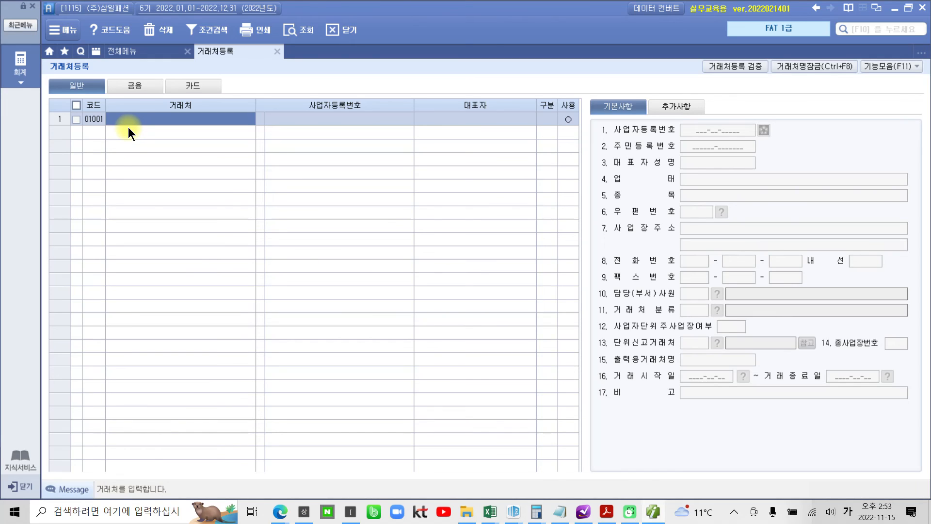
pyautogui.write('(')
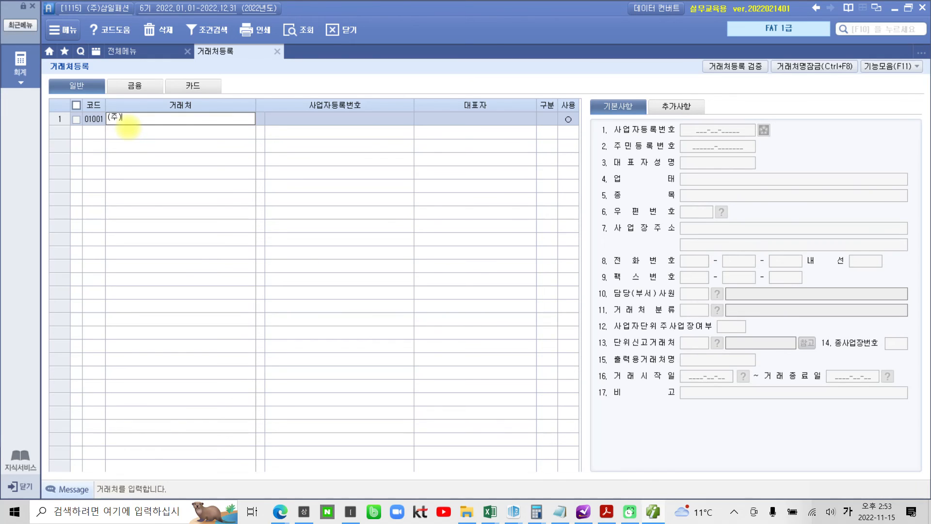
pyautogui.write('주)ㅌㅔㅇ')
pyautogui.press('BackSpace')
pyautogui.press('BackSpace')
pyautogui.write('ㅋㅗ디나라')
pyautogui.press('Return')
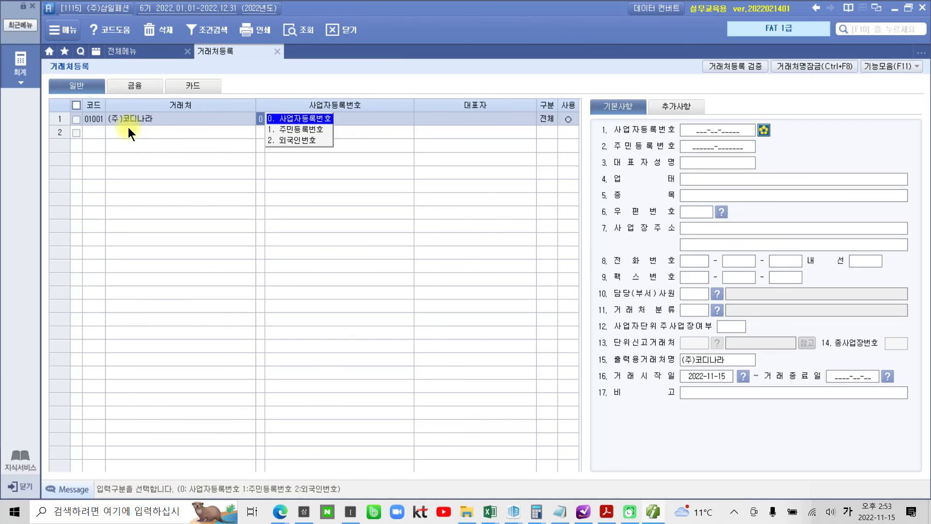
pyautogui.press('Return')
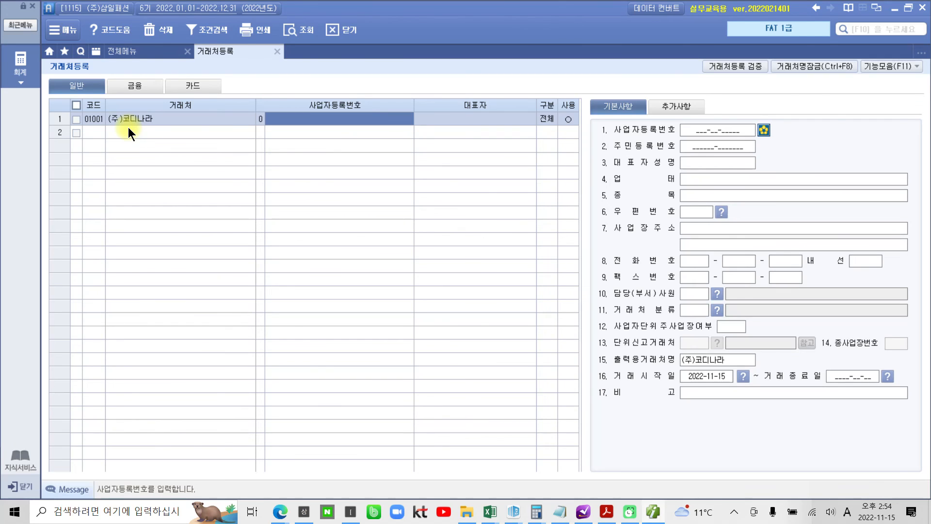
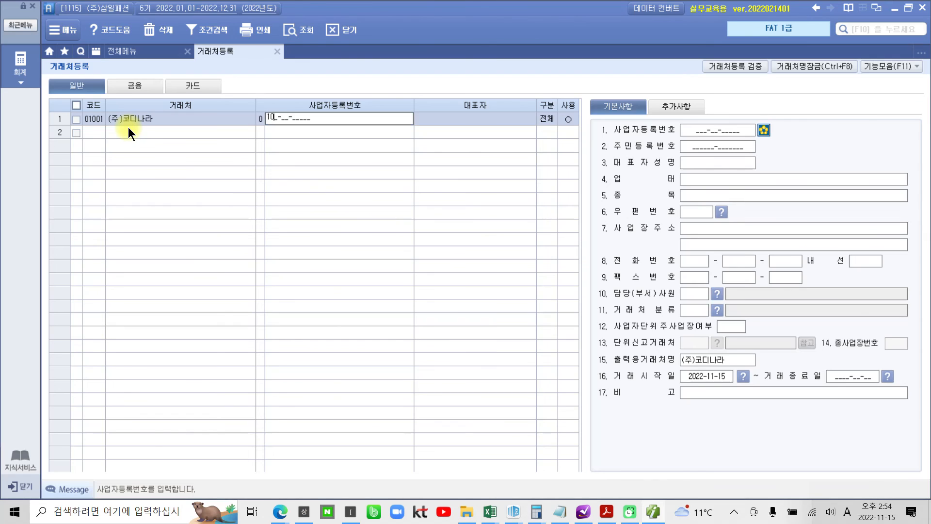
pyautogui.press('Return')
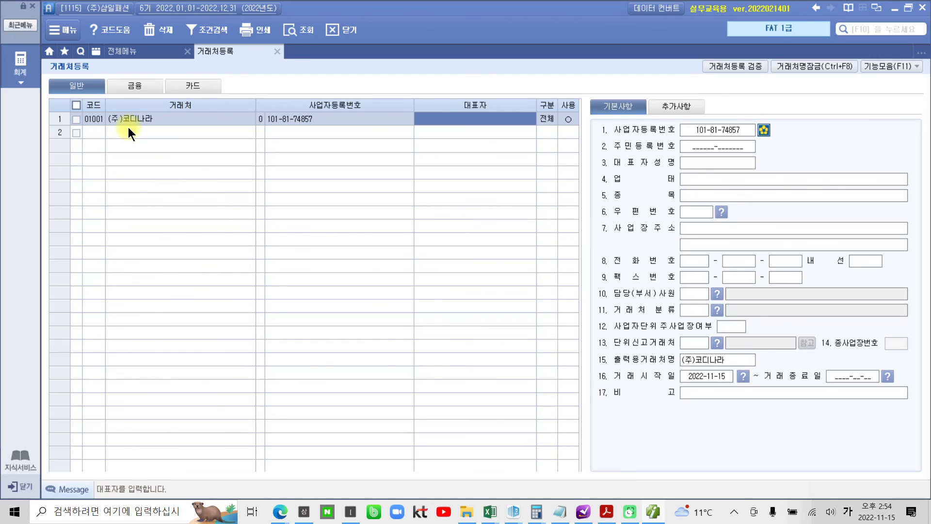
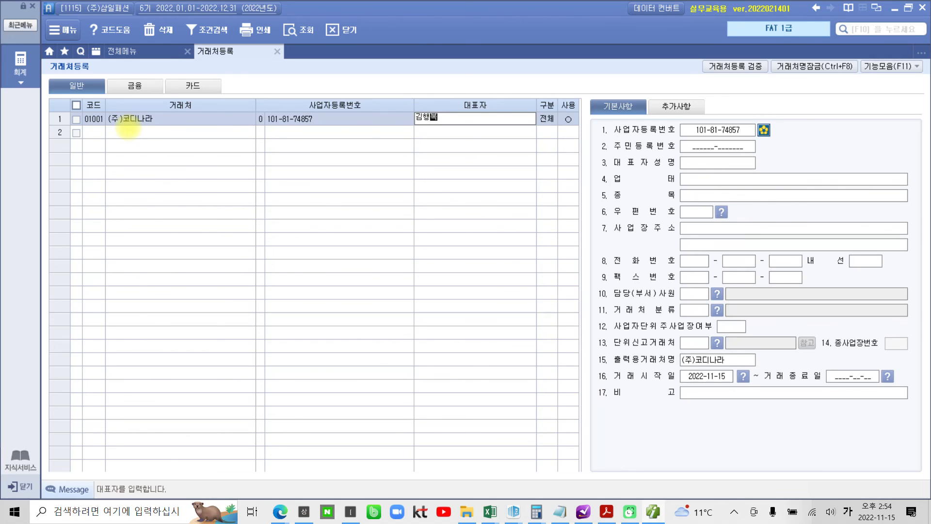
pyautogui.press('Return')
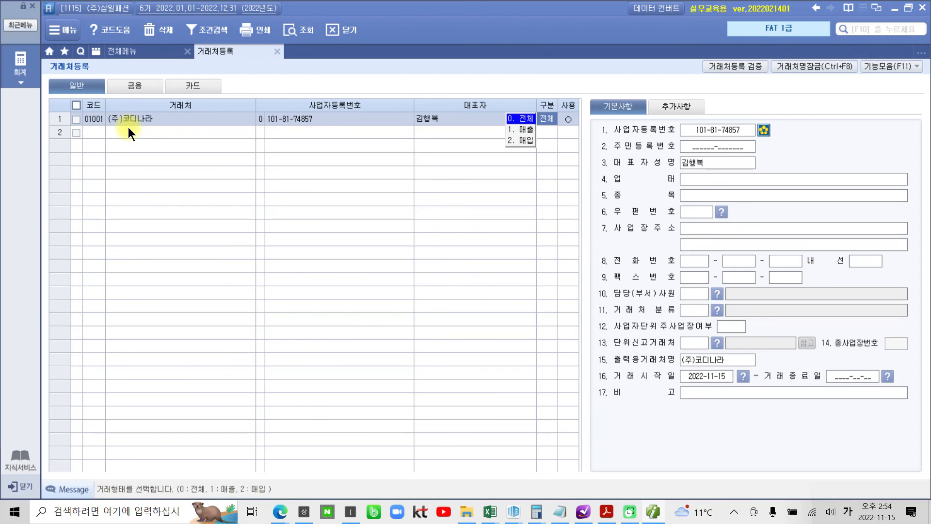
pyautogui.press('Return')
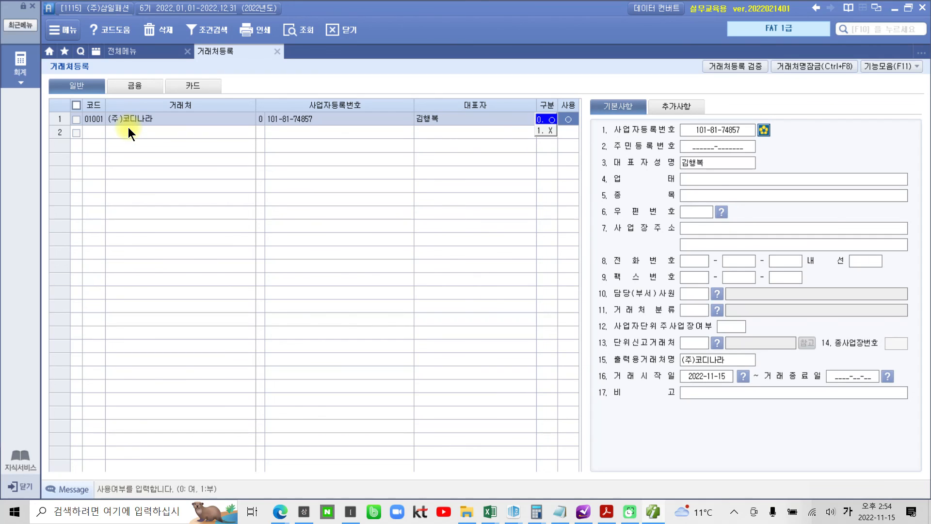
pyautogui.press('Return')
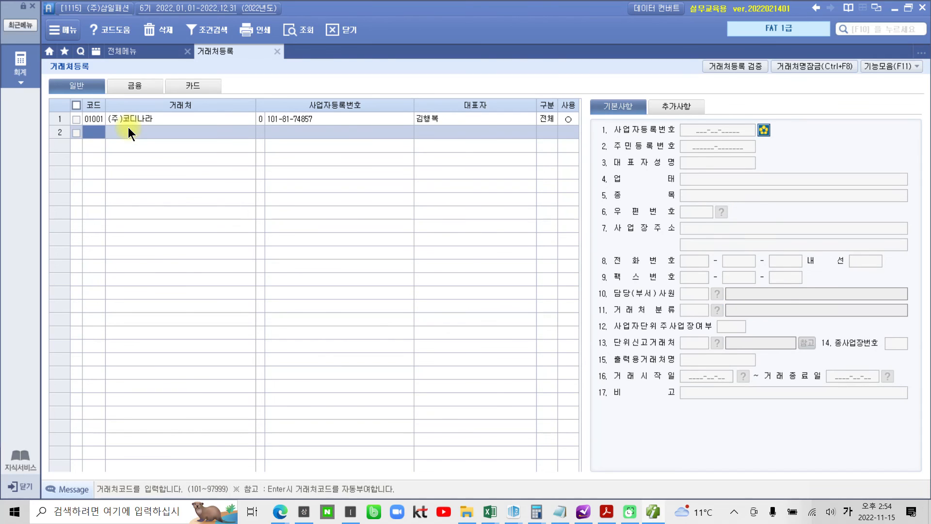
# - Record business type 도소매 and item 의류 for 01001, then begin its Seoul business address
pyautogui.click(394, 117)
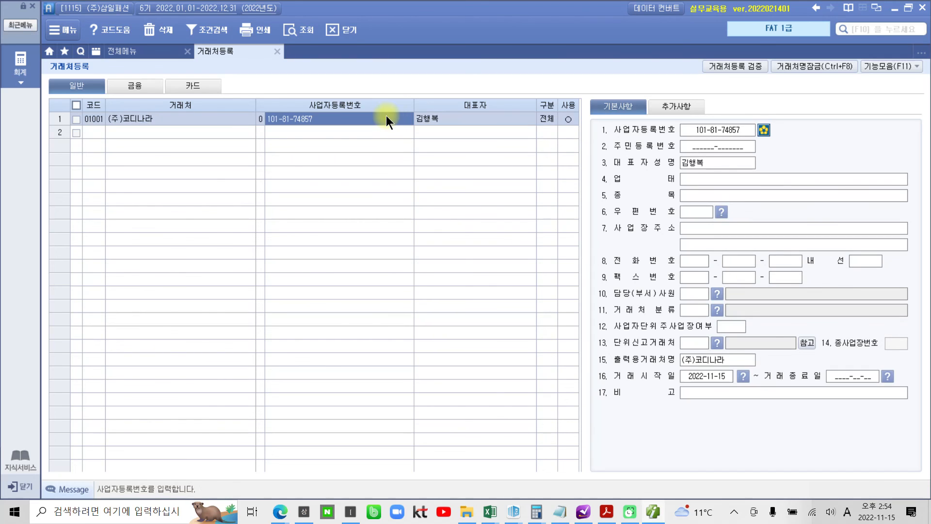
pyautogui.click(691, 181)
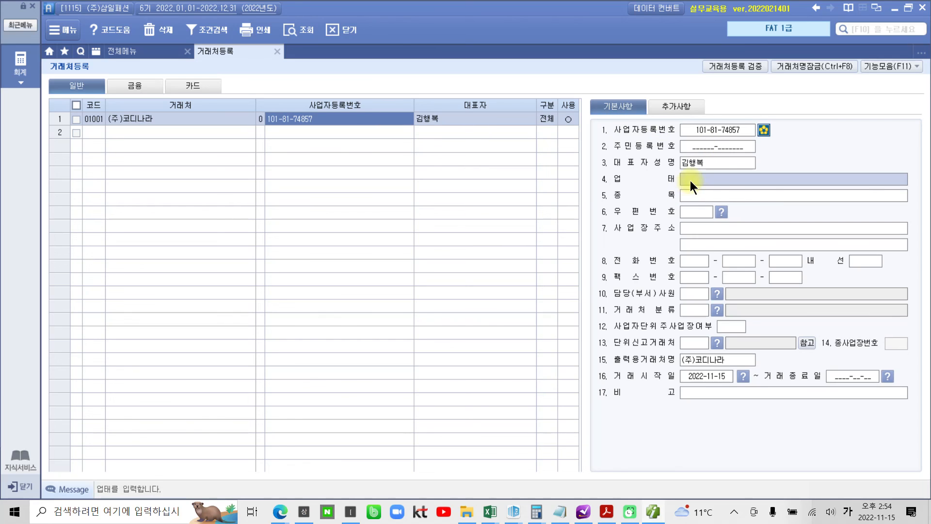
pyautogui.click(691, 196)
pyautogui.click(688, 178)
pyautogui.write('도소매')
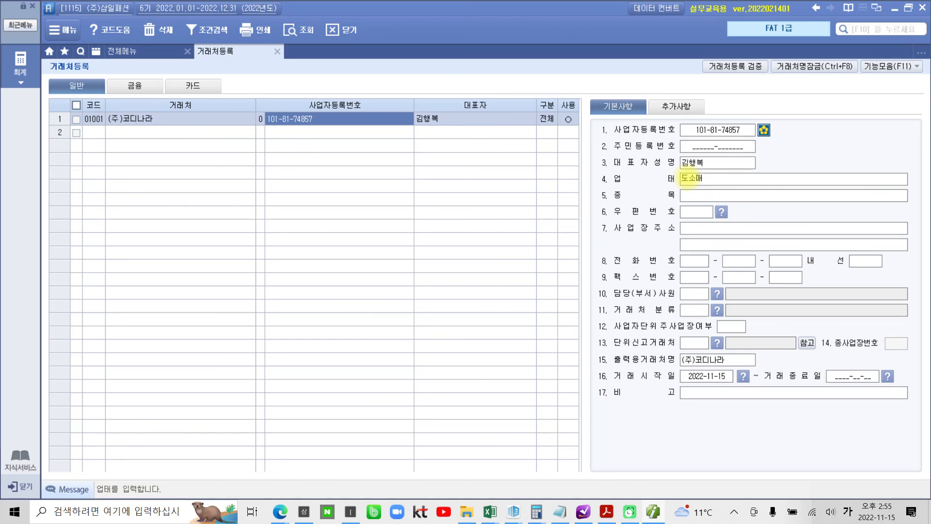
pyautogui.press('Return')
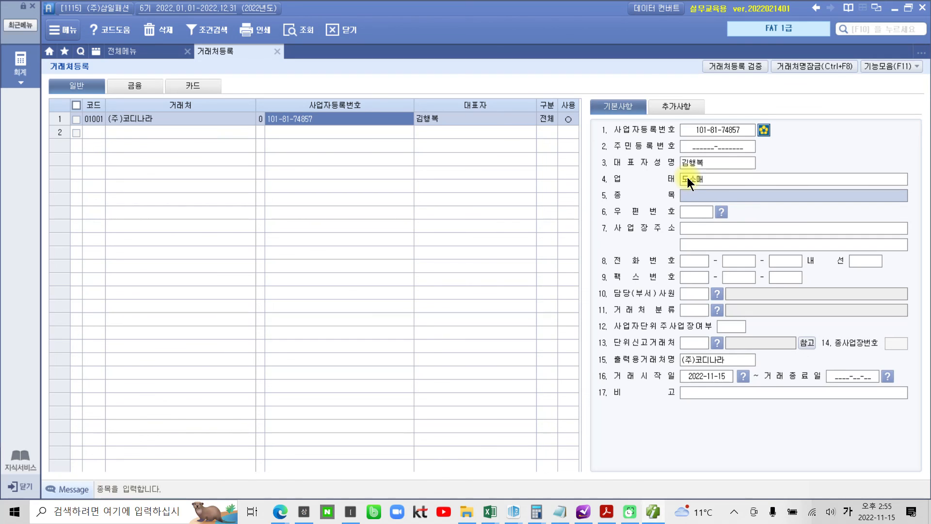
pyautogui.write('의류')
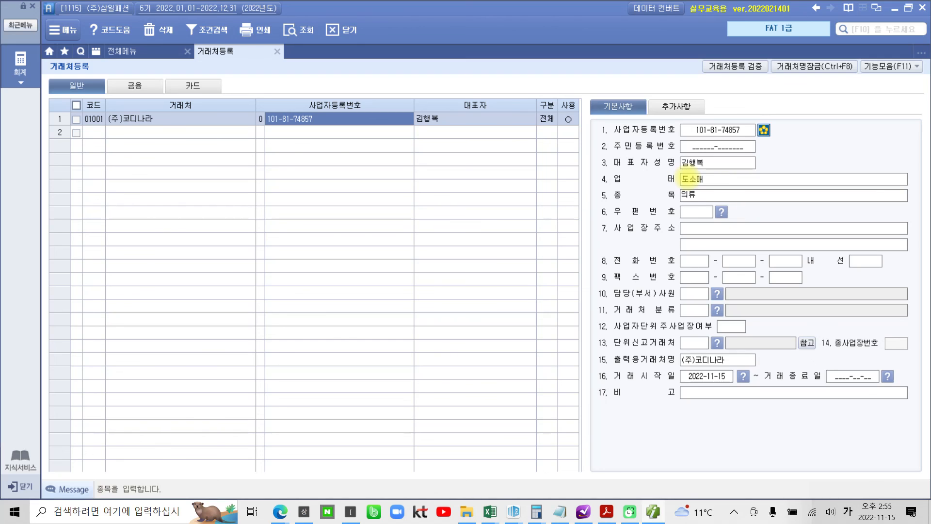
pyautogui.press('Return')
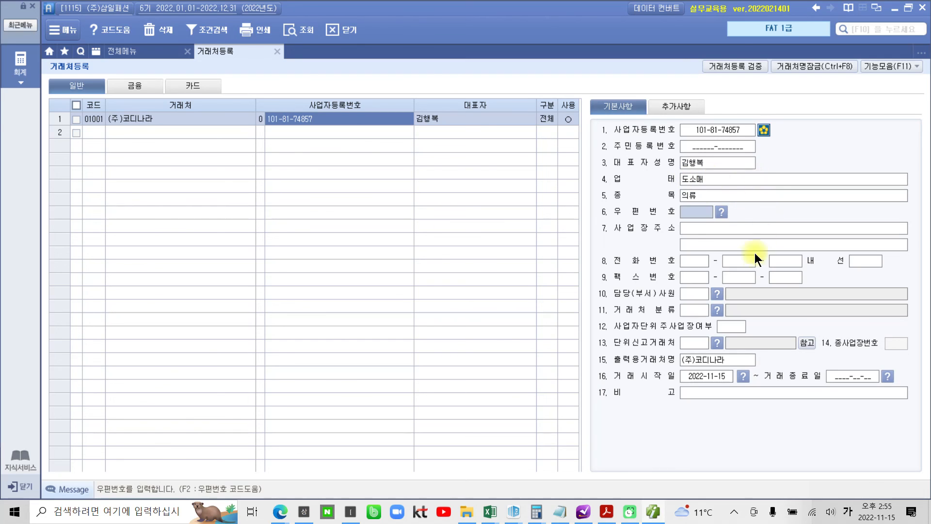
pyautogui.click(741, 229)
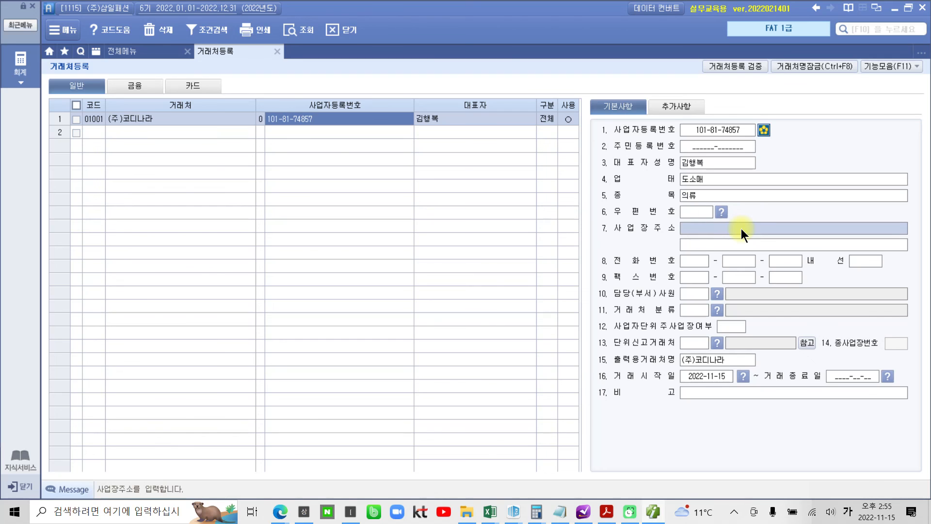
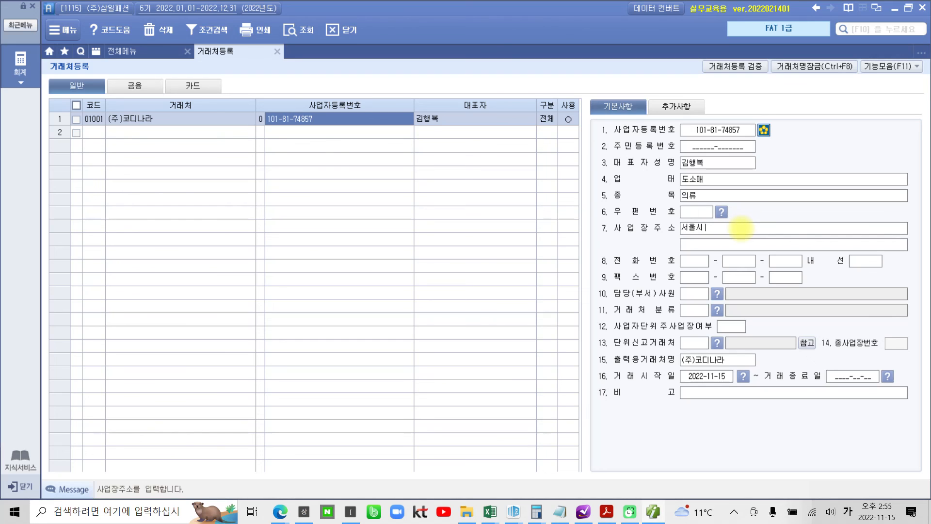
# - Enter the contact e-mail ID with domain bill36524.com in 01001's additional details
pyautogui.click(675, 104)
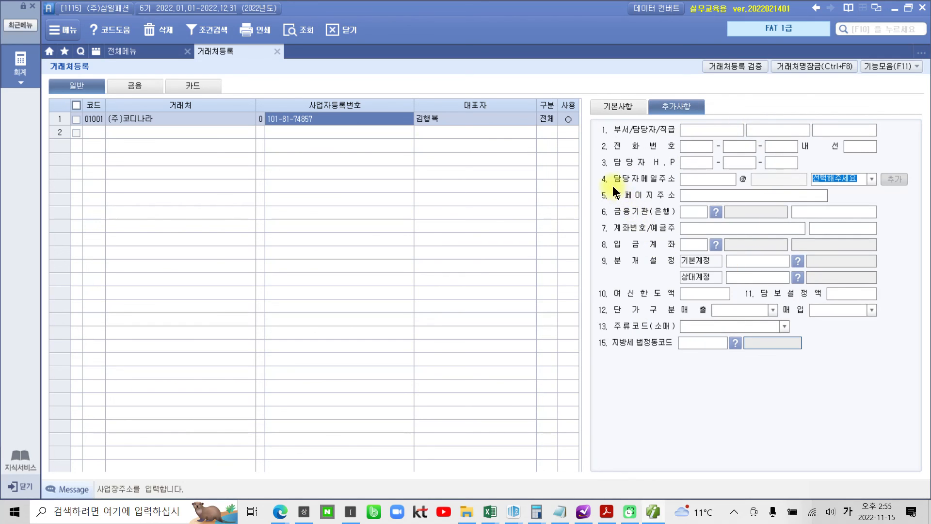
pyautogui.click(707, 178)
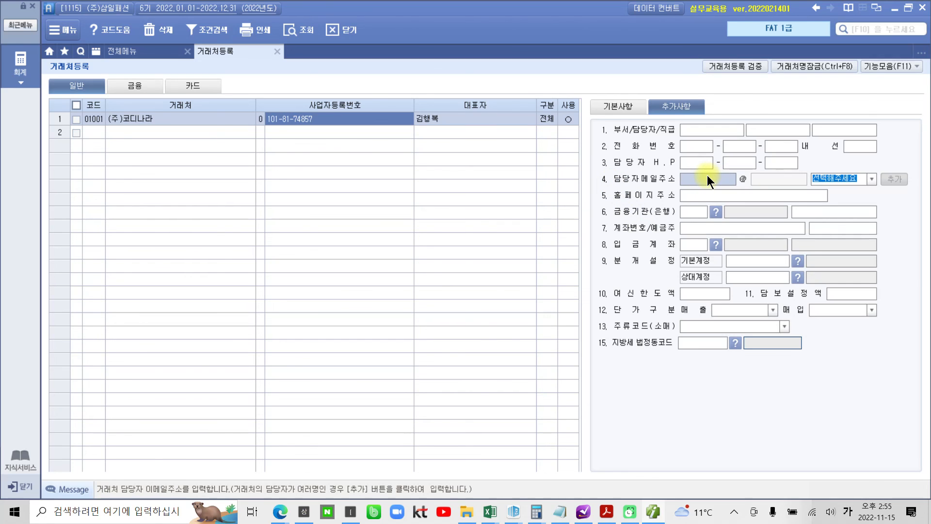
pyautogui.write('채외')
pyautogui.press('BackSpace')
pyautogui.press('BackSpace')
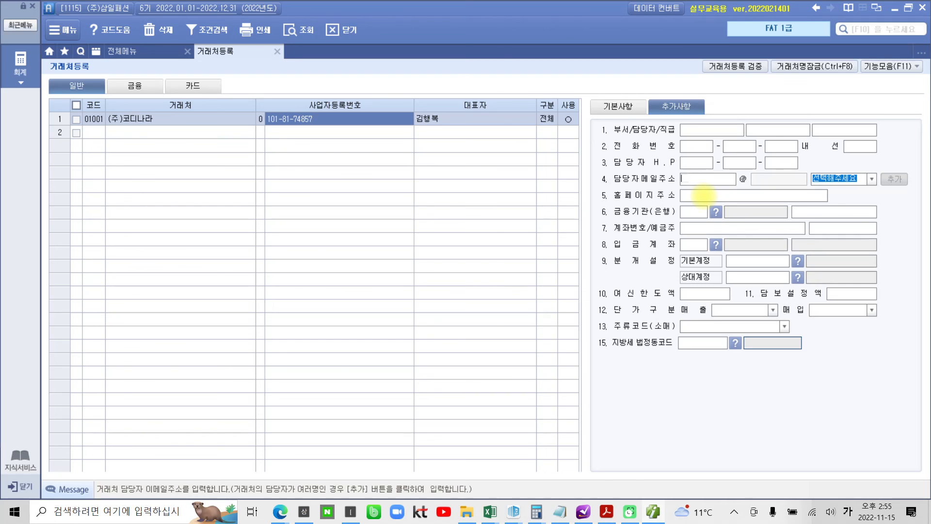
pyautogui.press('Hangul')
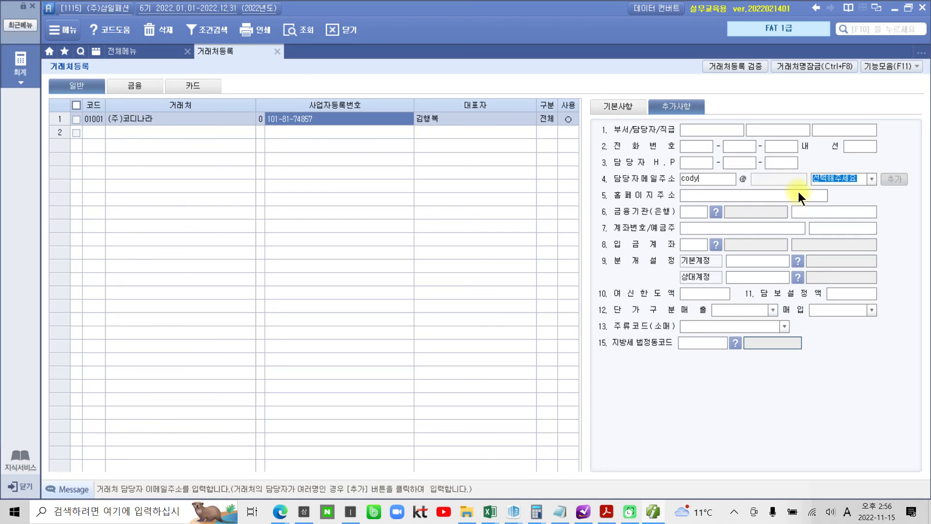
pyautogui.click(871, 179)
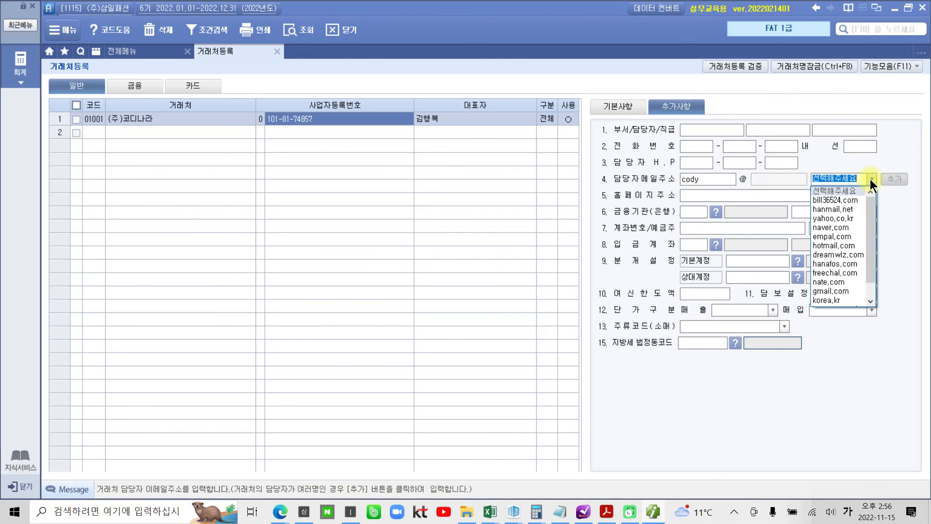
pyautogui.click(842, 199)
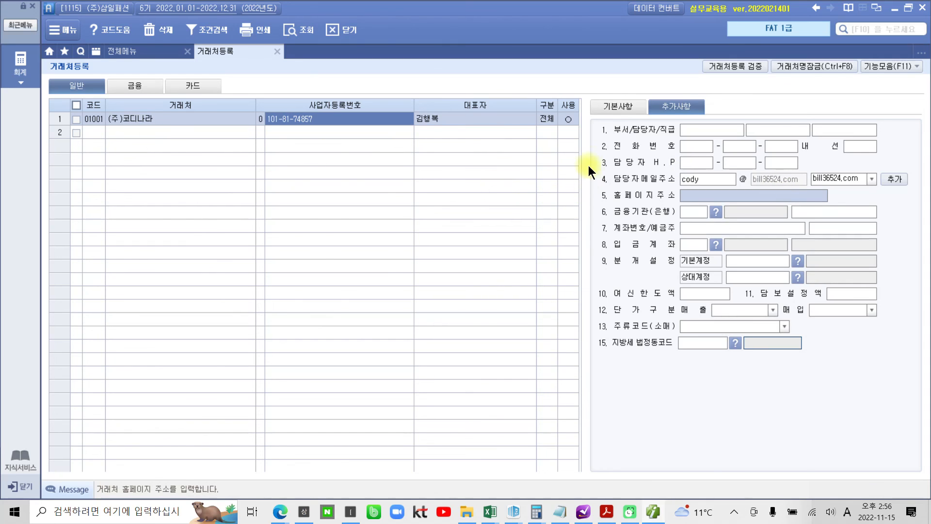
pyautogui.click(152, 136)
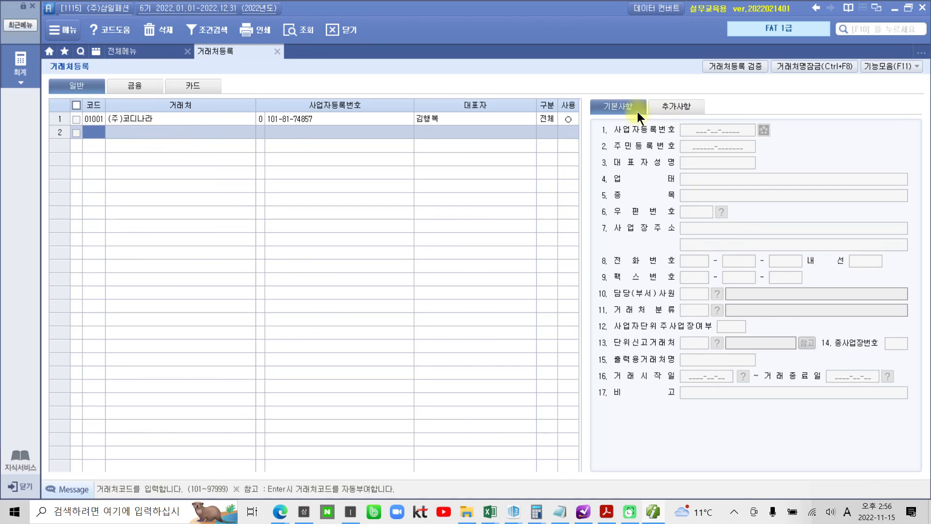
pyautogui.press('Hangul')
pyautogui.moveTo(147, 77)
pyautogui.mouseDown()
pyautogui.moveTo(127, 112)
pyautogui.moveTo(150, 118)
pyautogui.mouseUp()
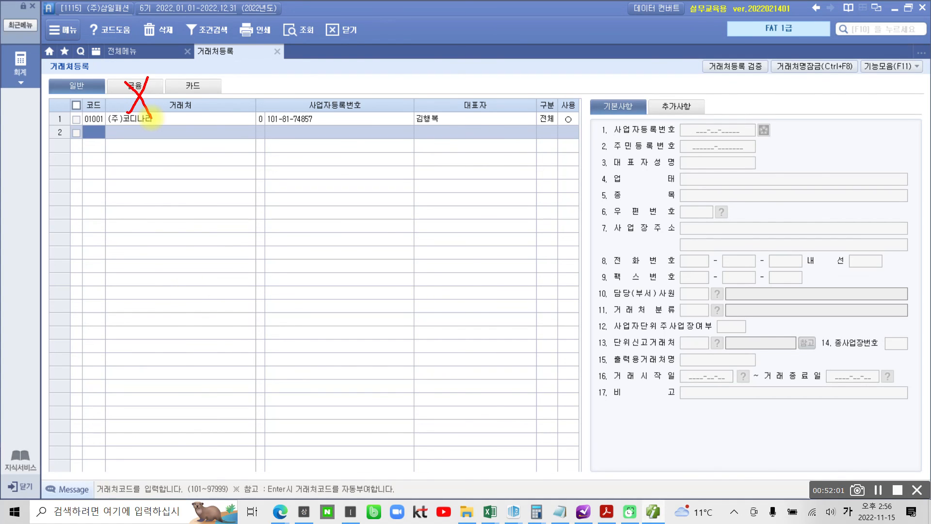
pyautogui.moveTo(870, 82)
pyautogui.mouseDown()
pyautogui.moveTo(888, 43)
pyautogui.moveTo(919, 84)
pyautogui.moveTo(876, 102)
pyautogui.mouseUp()
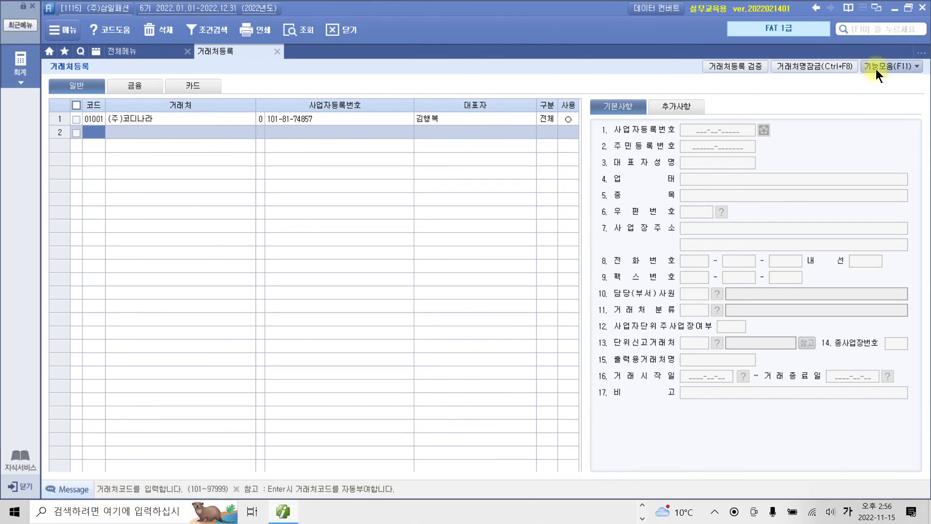
# - Open 은행등록 from 기능모음 and add bank code 100 as 국민은행
pyautogui.click(876, 69)
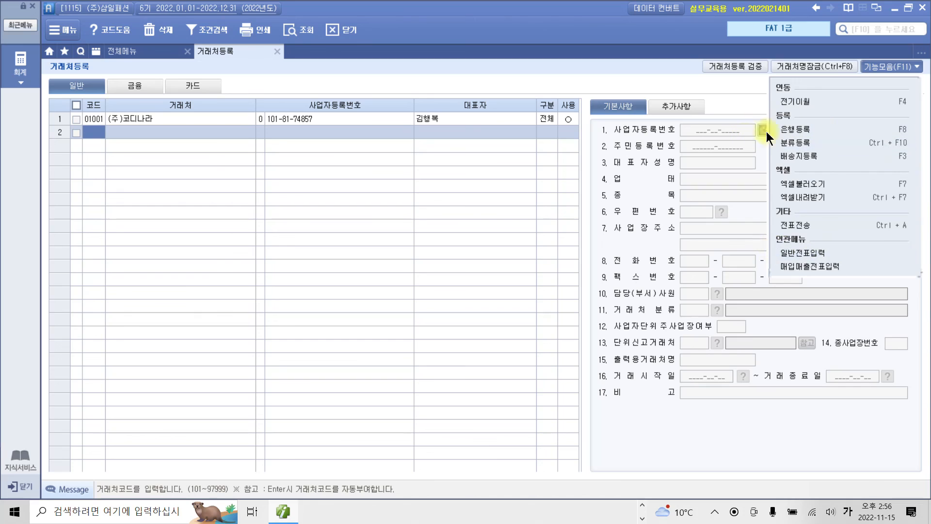
pyautogui.click(790, 131)
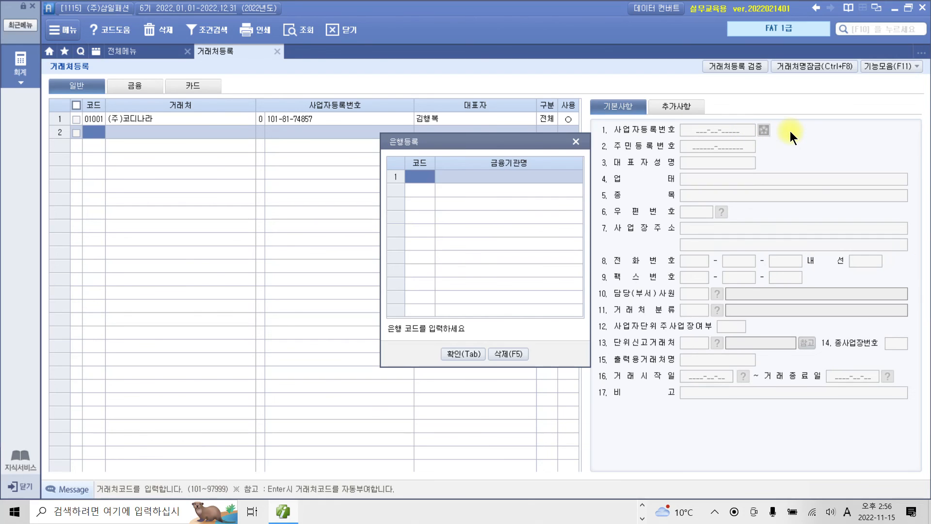
pyautogui.write('100')
pyautogui.press('Return')
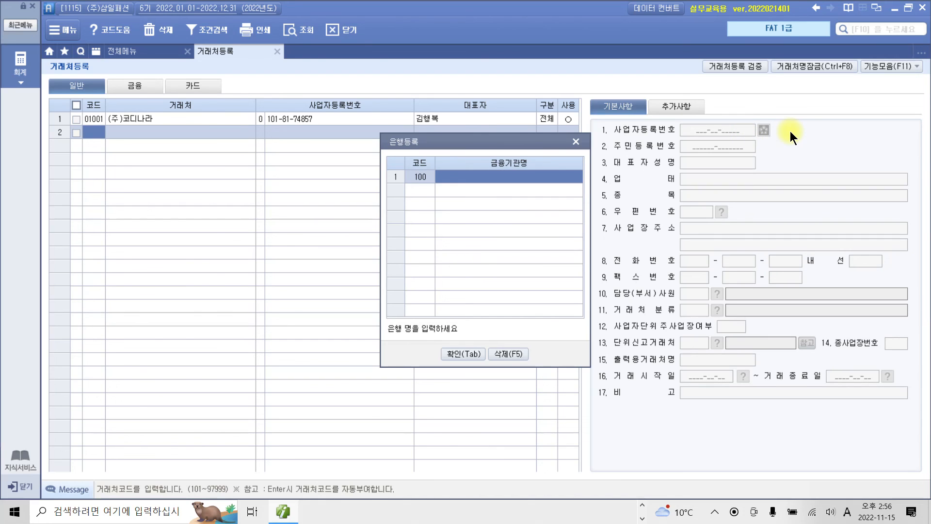
pyautogui.write('rnrals')
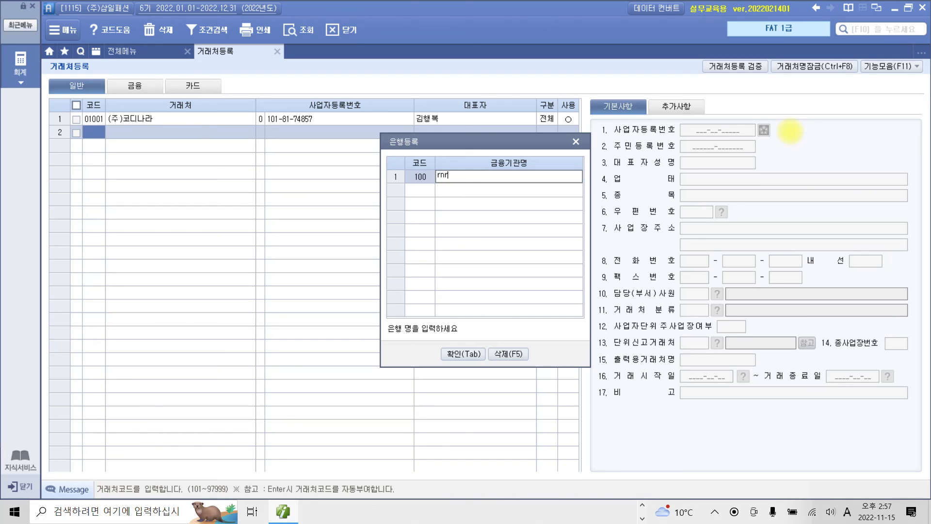
pyautogui.press('BackSpace')
pyautogui.press('BackSpace')
pyautogui.press('BackSpace')
pyautogui.press('BackSpace')
pyautogui.press('BackSpace')
pyautogui.press('BackSpace')
pyautogui.press('Hangul')
pyautogui.write('국민은행')
pyautogui.press('Return')
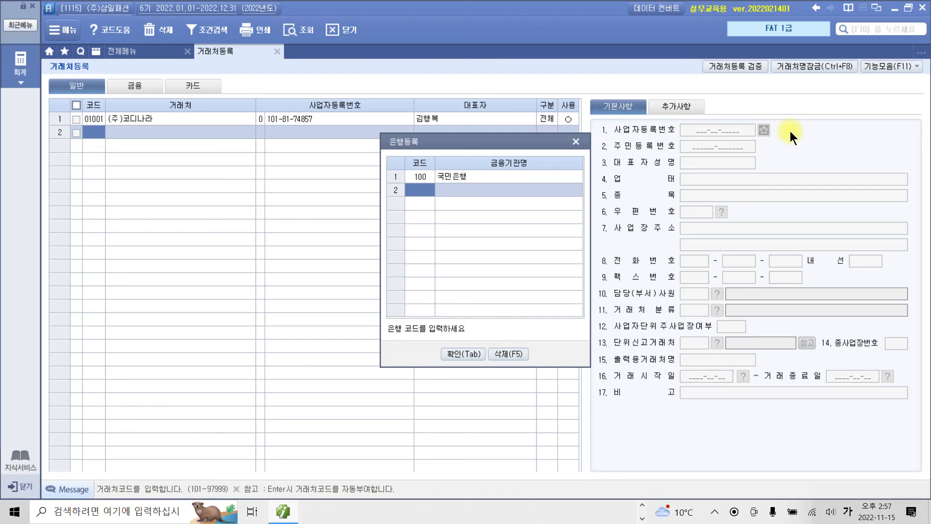
# - Add bank code 200 as 신한은행
pyautogui.write('200')
pyautogui.press('Return')
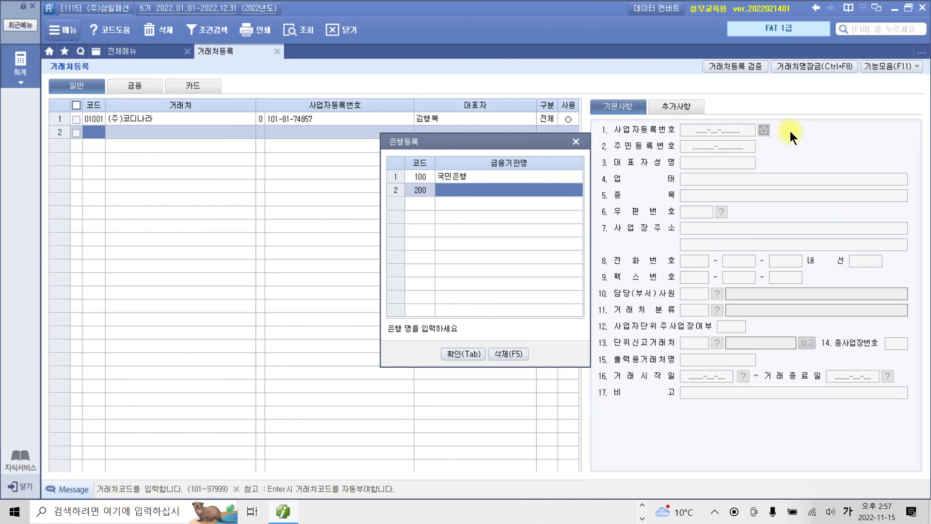
pyautogui.write('신한')
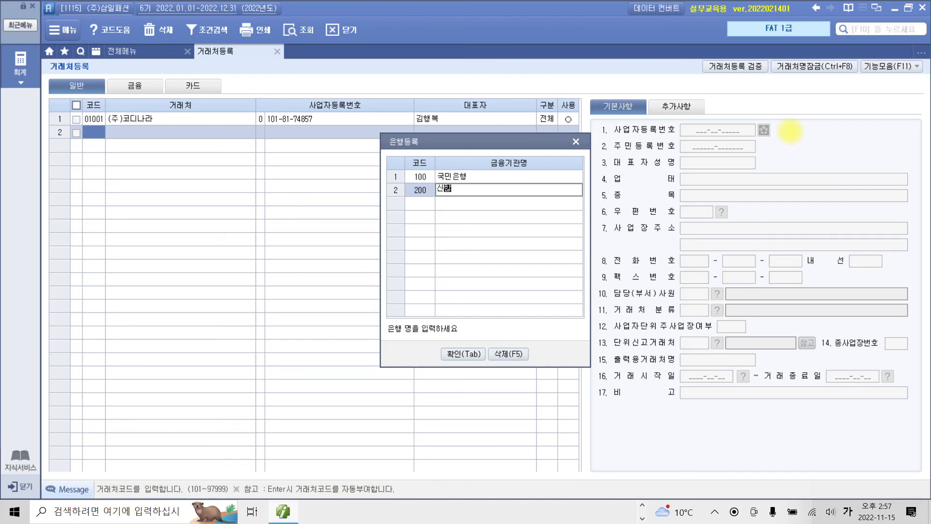
pyautogui.write('은행')
pyautogui.press('Return')
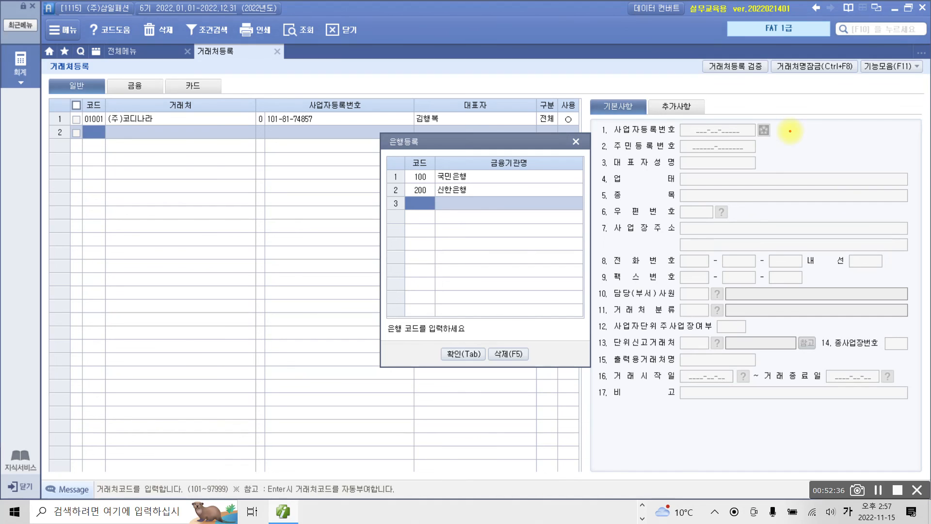
pyautogui.moveTo(403, 335)
pyautogui.mouseDown()
pyautogui.moveTo(435, 141)
pyautogui.moveTo(498, 305)
pyautogui.moveTo(463, 320)
pyautogui.mouseUp()
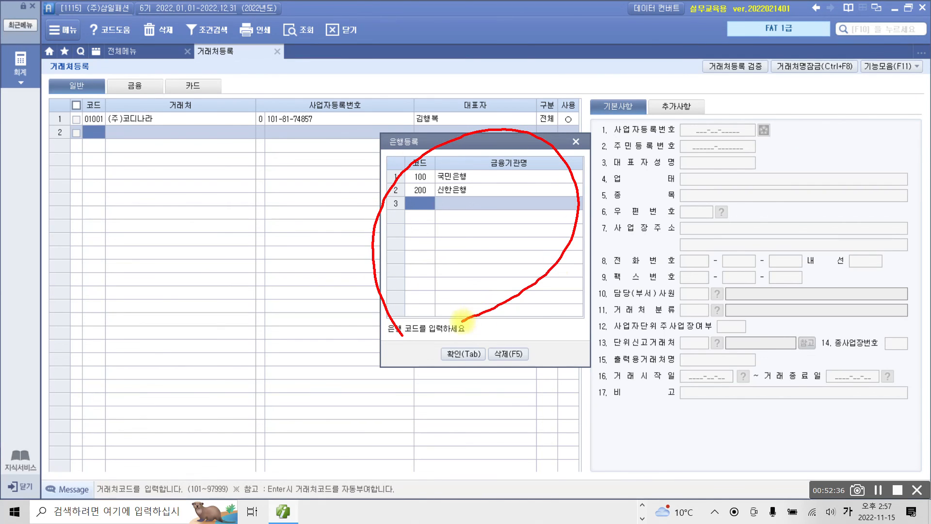
# - Close the 은행등록 dialog and view the 금융 and 카드 lists before returning to 일반
pyautogui.moveTo(152, 110)
pyautogui.mouseDown()
pyautogui.moveTo(122, 64)
pyautogui.moveTo(158, 90)
pyautogui.moveTo(160, 114)
pyautogui.mouseUp()
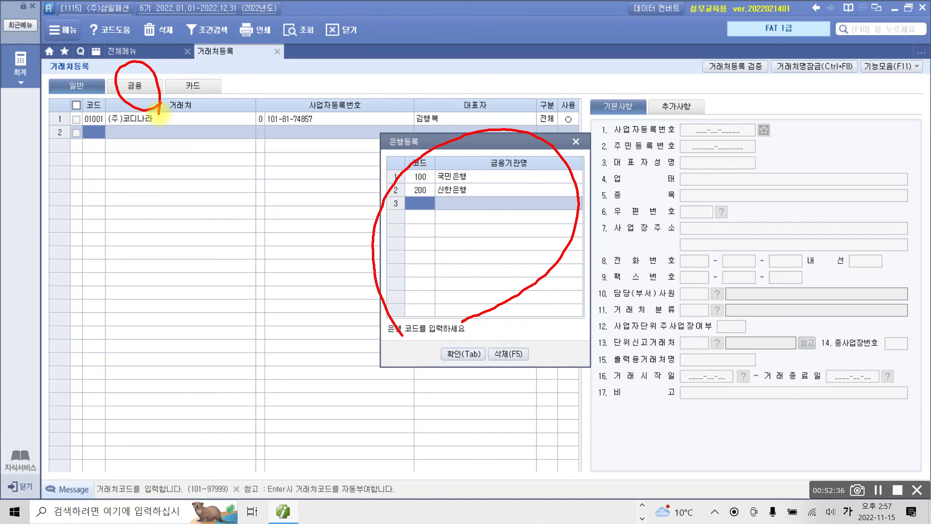
pyautogui.moveTo(424, 148)
pyautogui.mouseDown()
pyautogui.moveTo(407, 127)
pyautogui.moveTo(391, 160)
pyautogui.mouseUp()
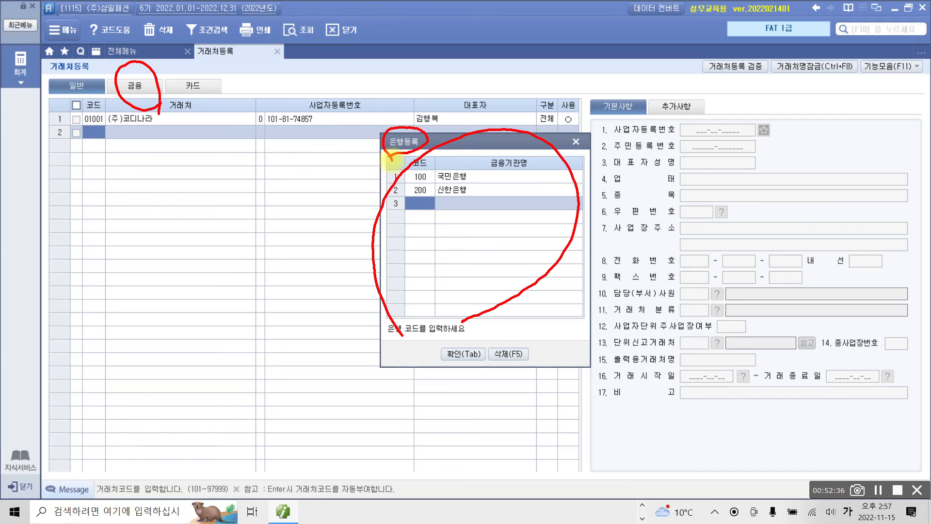
pyautogui.moveTo(444, 211)
pyautogui.mouseDown()
pyautogui.moveTo(410, 214)
pyautogui.moveTo(444, 235)
pyautogui.mouseUp()
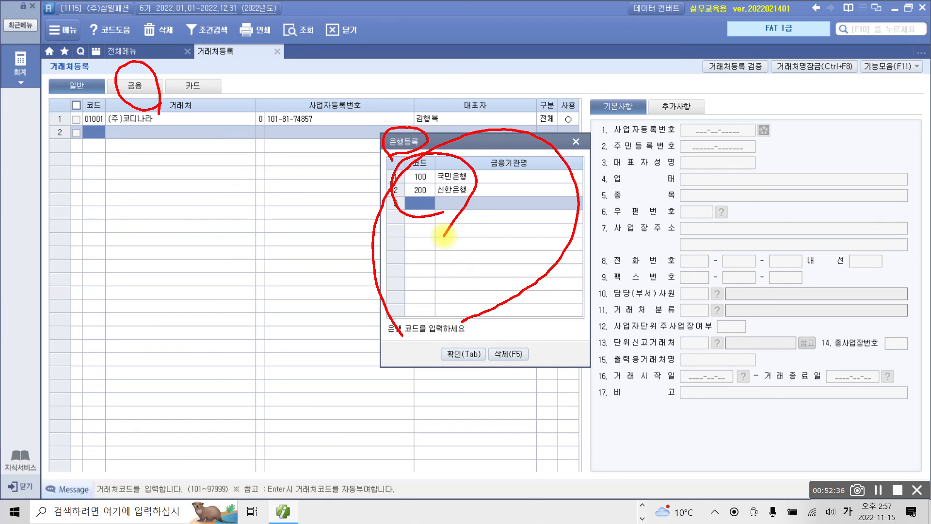
pyautogui.moveTo(889, 89)
pyautogui.mouseDown()
pyautogui.moveTo(681, 75)
pyautogui.moveTo(454, 140)
pyautogui.moveTo(451, 155)
pyautogui.mouseUp()
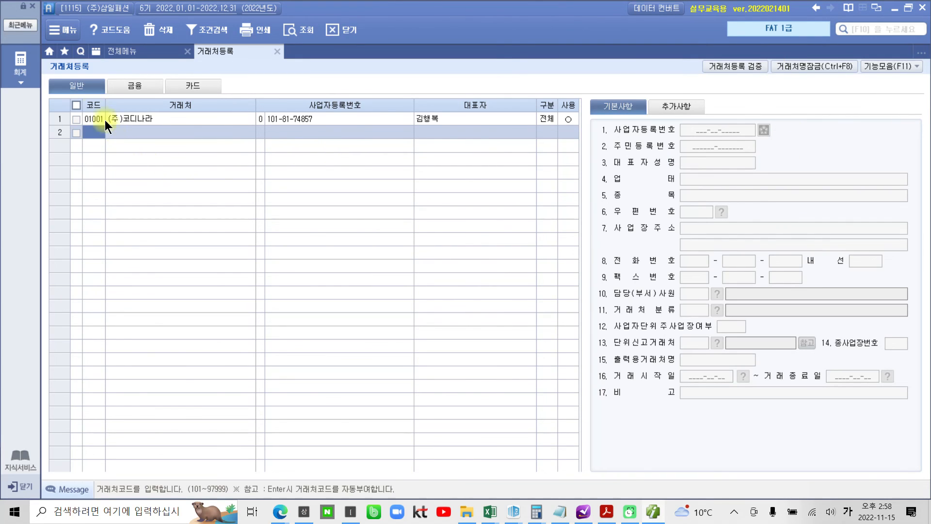
pyautogui.click(129, 86)
pyautogui.click(213, 88)
pyautogui.click(85, 87)
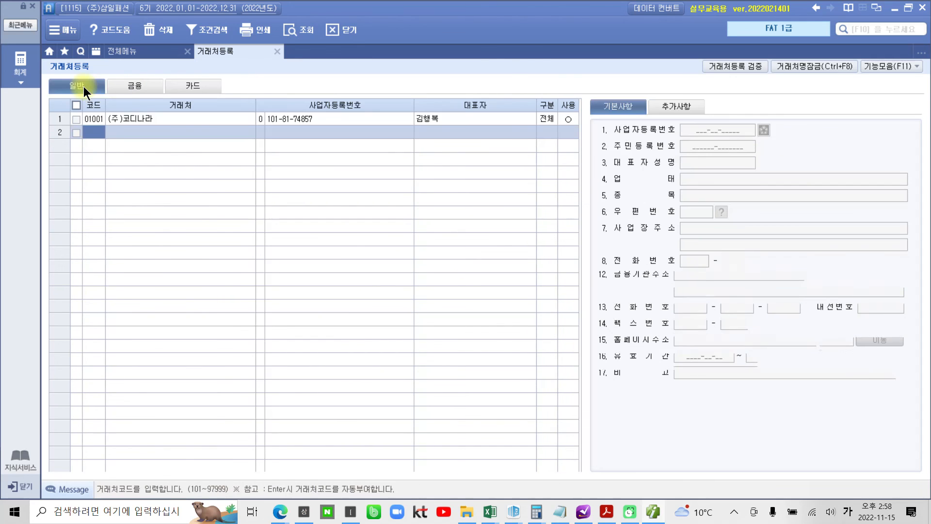